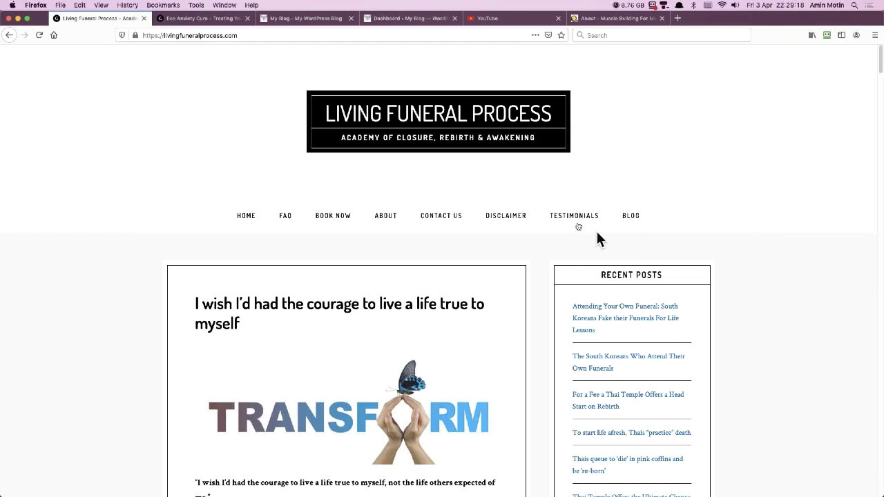
Search the demo site's plugin directory for "all in one", then install and activate All-in-One WP Migration
left_click(305, 21)
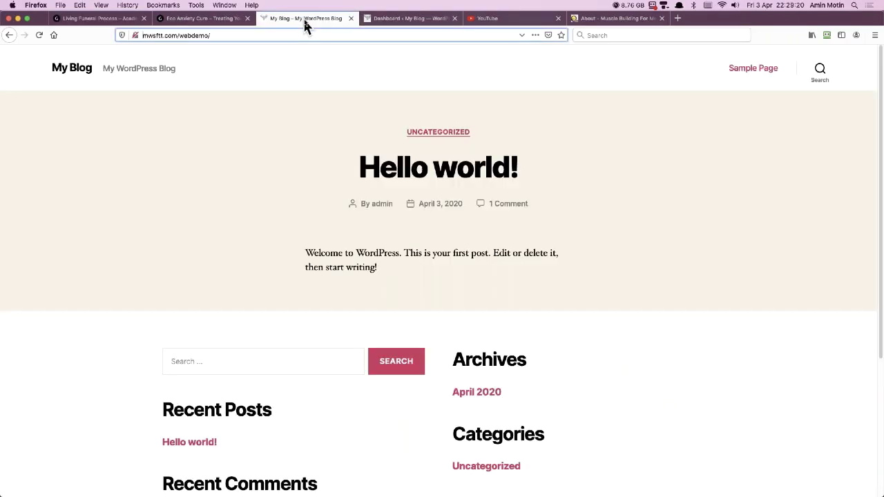
left_click(419, 20)
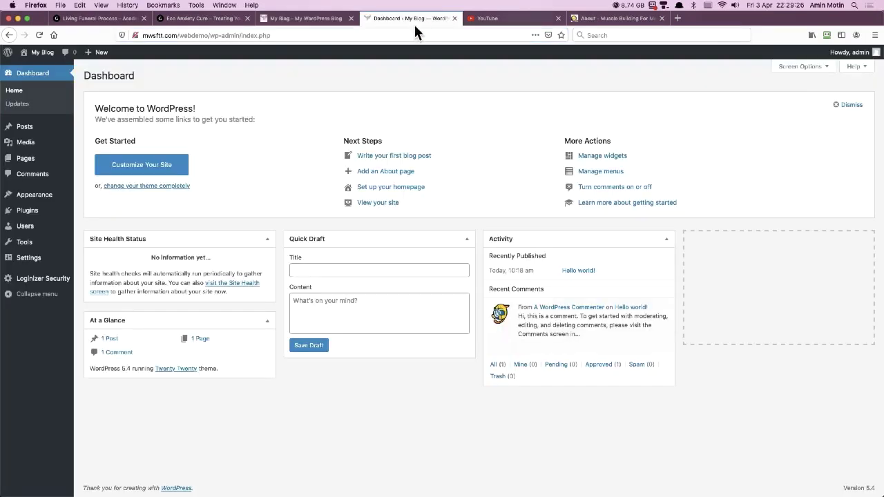
left_click(55, 211)
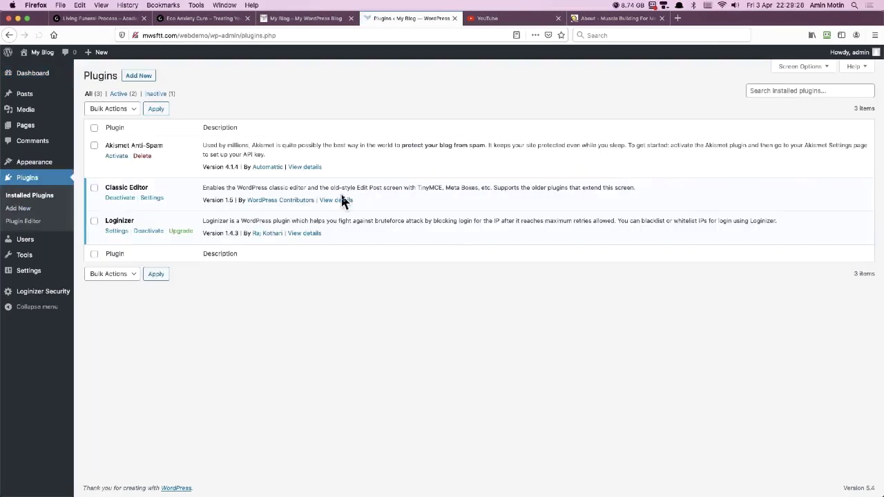
left_click(142, 77)
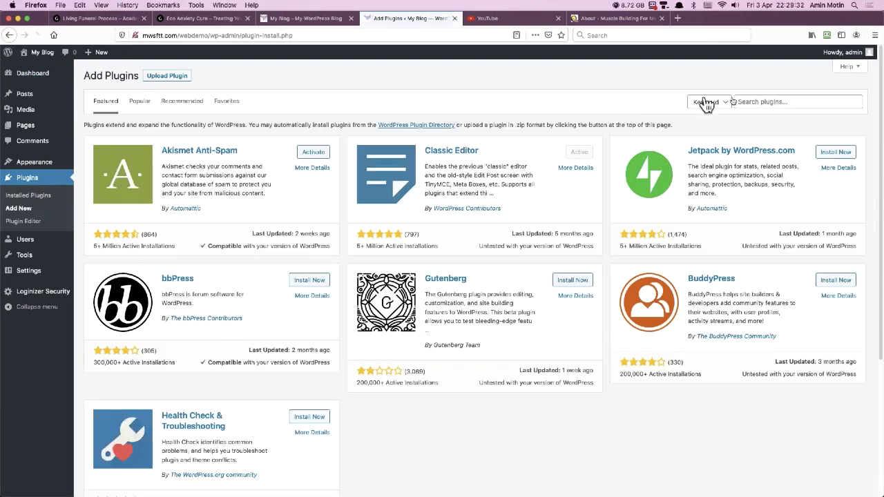
left_click(771, 101)
type("all in one")
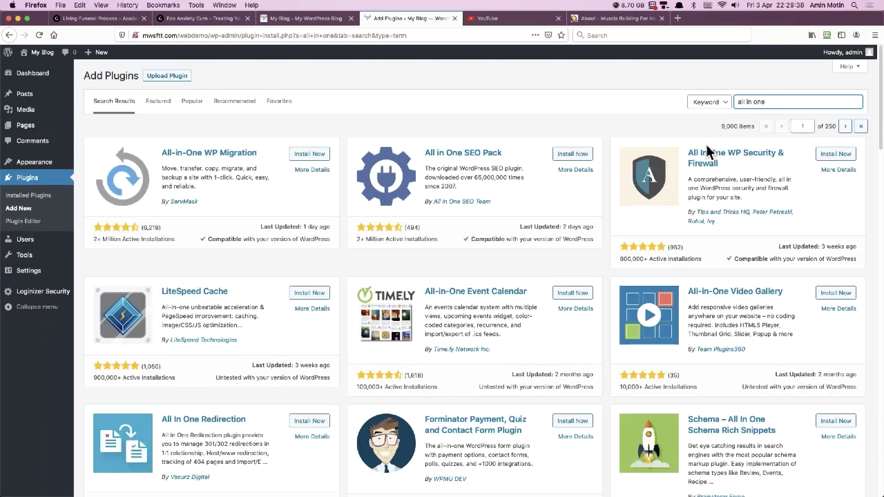
left_click(311, 154)
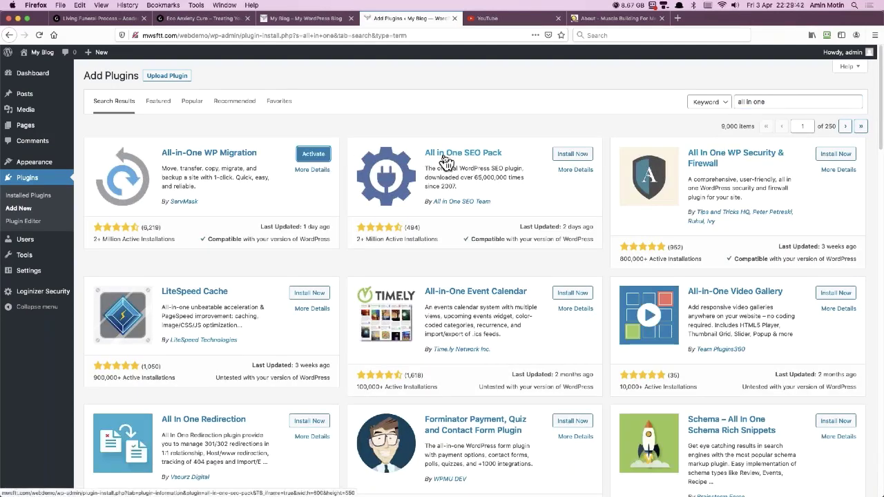
left_click(316, 156)
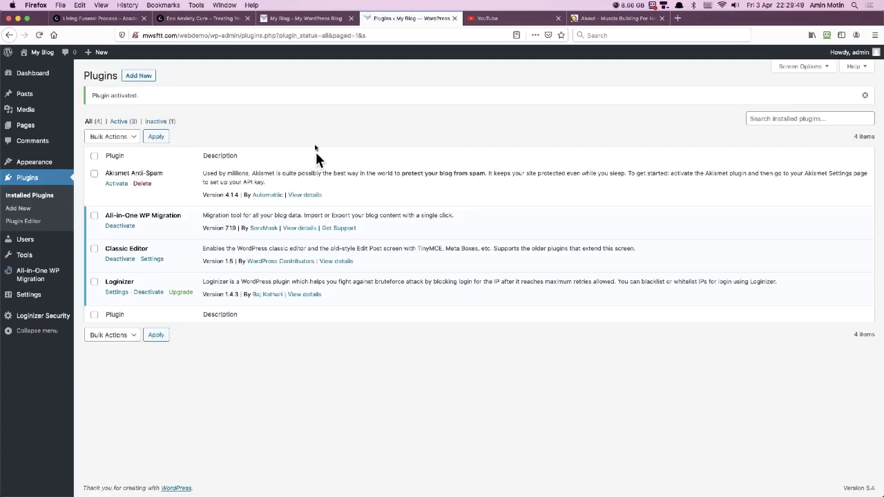
Check the demo blog's current front page and open All-in-One WP Migration's import page in its admin area
left_click(309, 18)
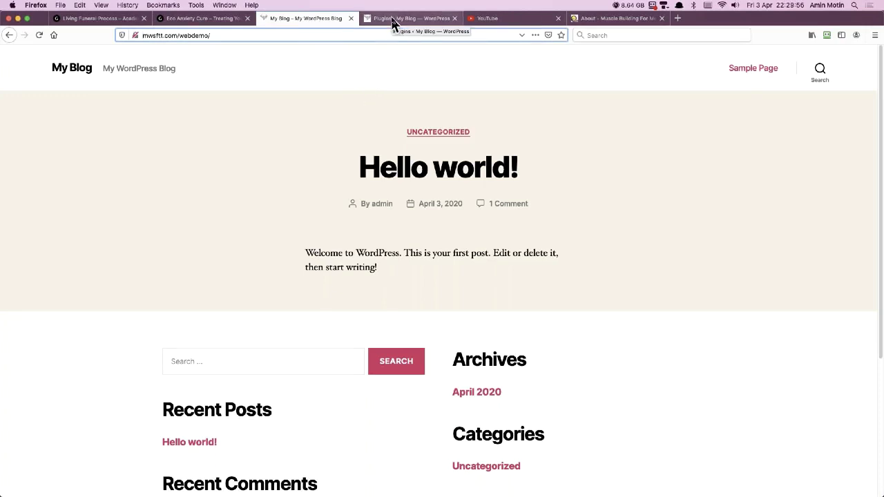
left_click(392, 19)
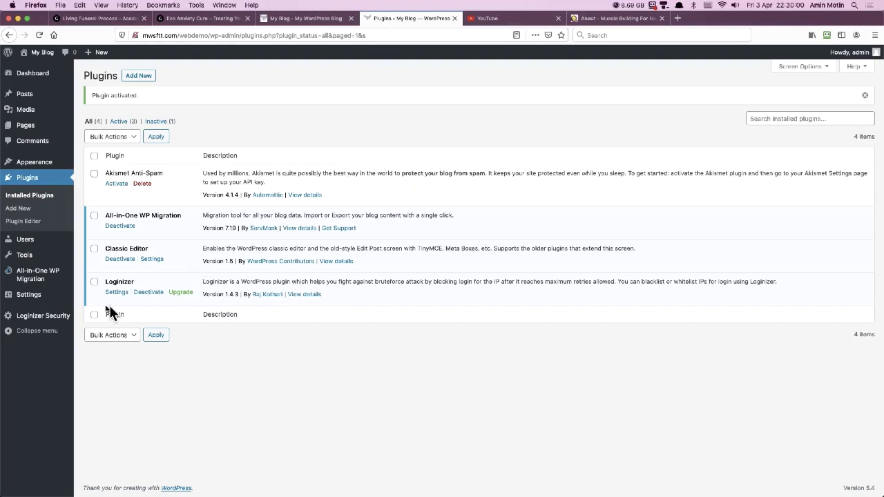
left_click(38, 275)
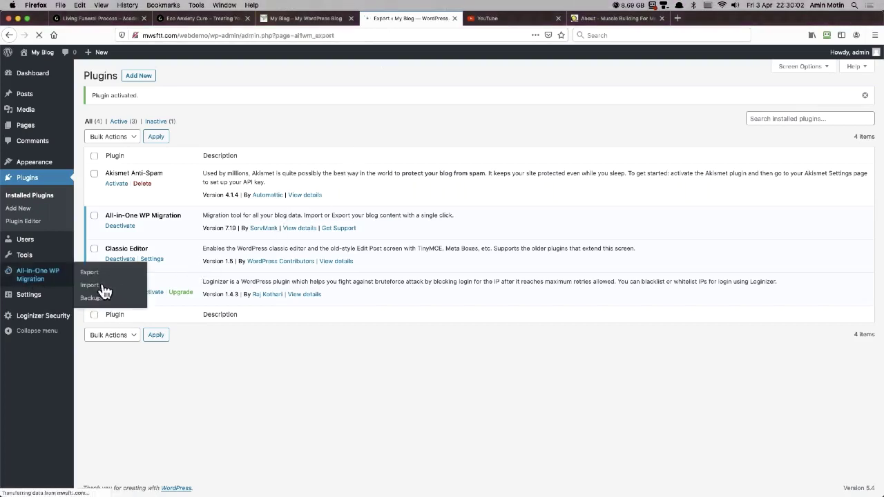
left_click(24, 269)
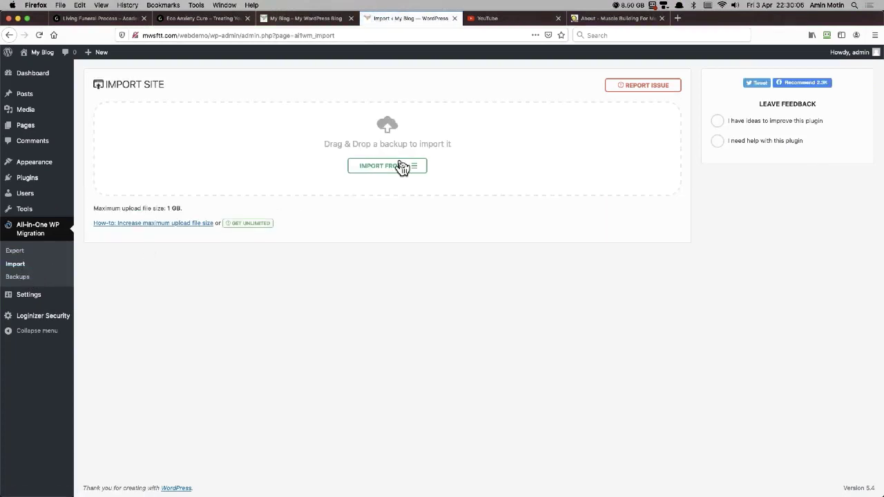
Import the rustichomedecor .wpress backup file from the RusticHomeDecor folder in Downloads and agree to overwrite the website
left_click(401, 171)
left_click(367, 184)
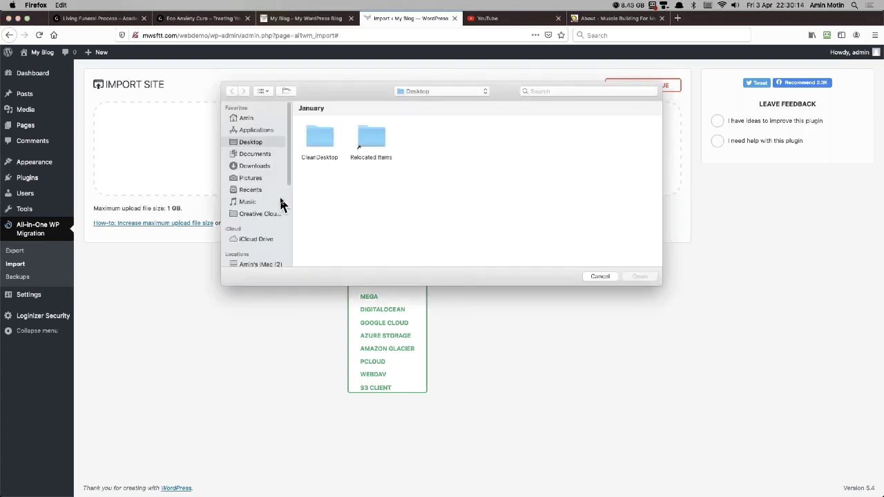
left_click(254, 166)
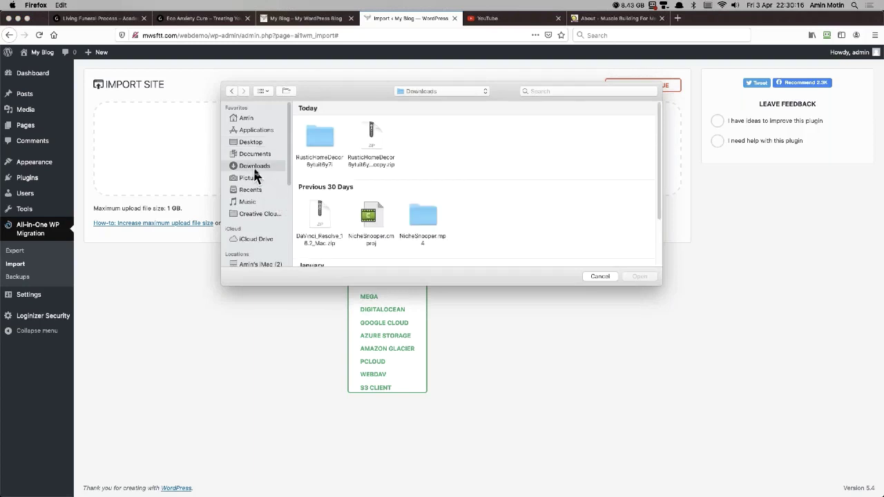
double_click(320, 141)
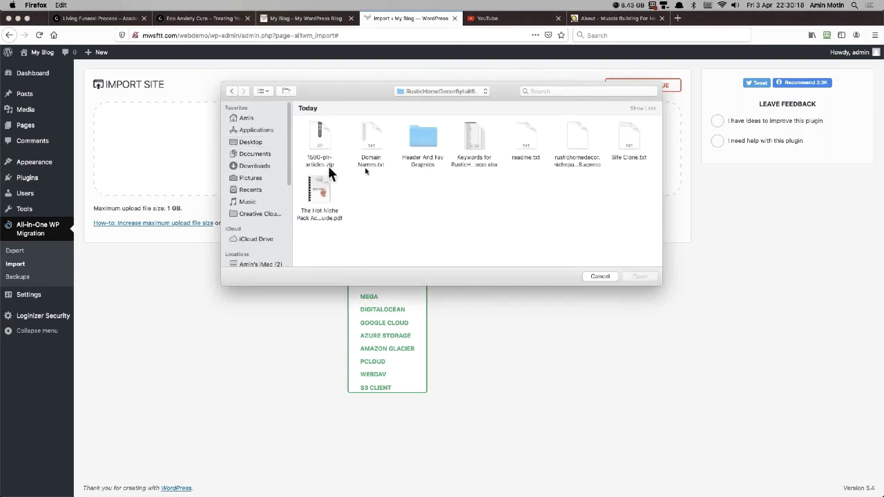
left_click(574, 143)
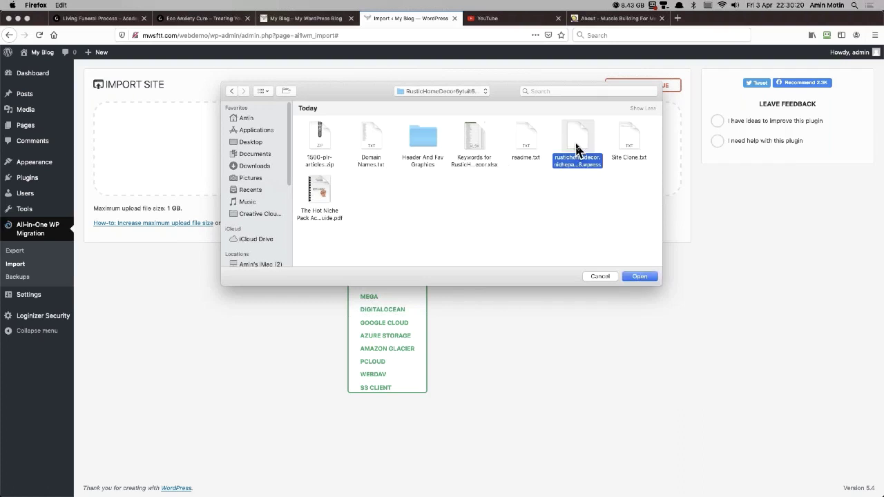
left_click(641, 277)
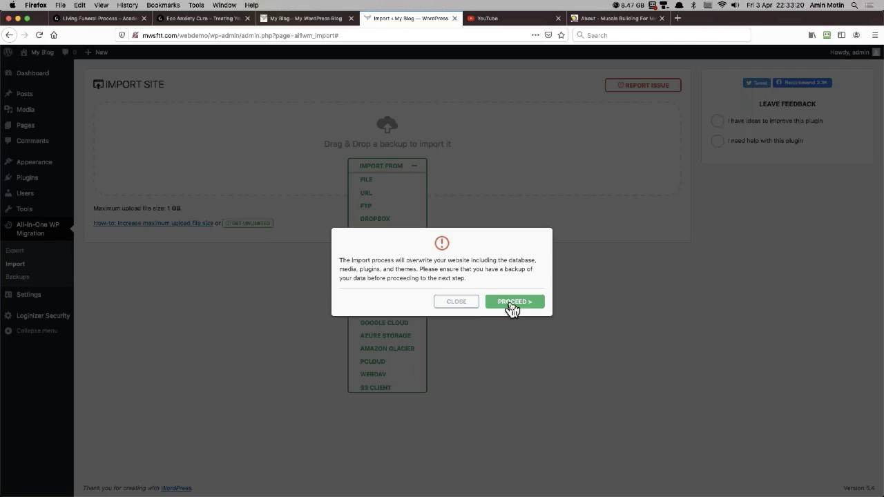
left_click(512, 303)
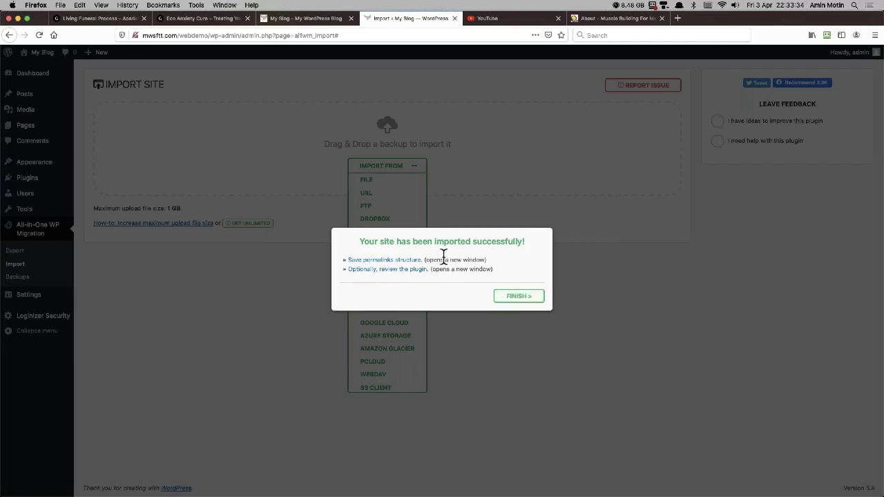
Follow the link to save the permalink structure and update the WordPress database as required
left_click(392, 260)
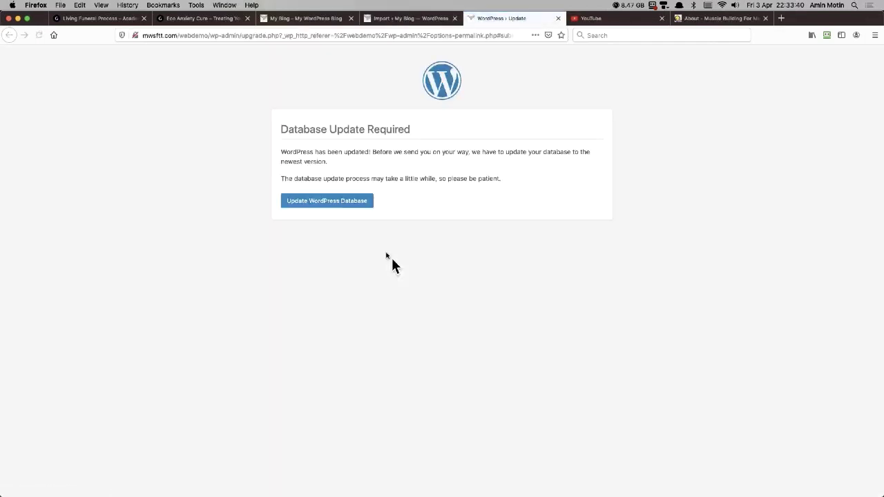
left_click(322, 205)
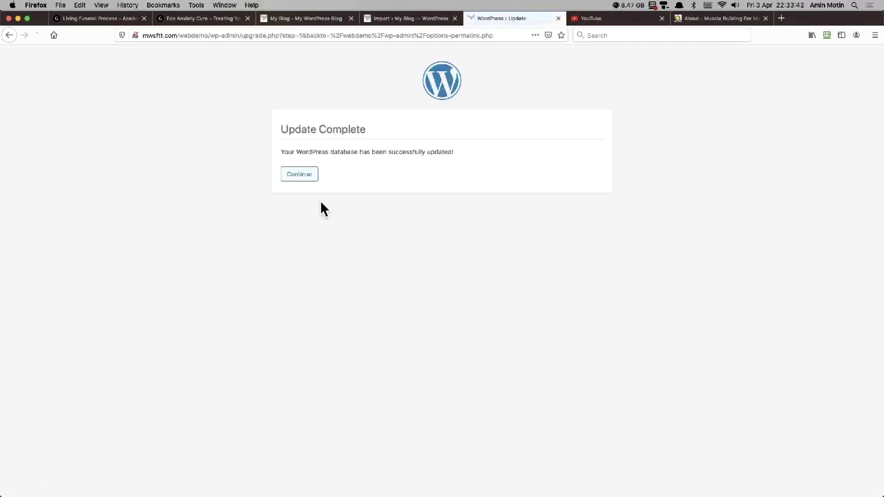
left_click(302, 177)
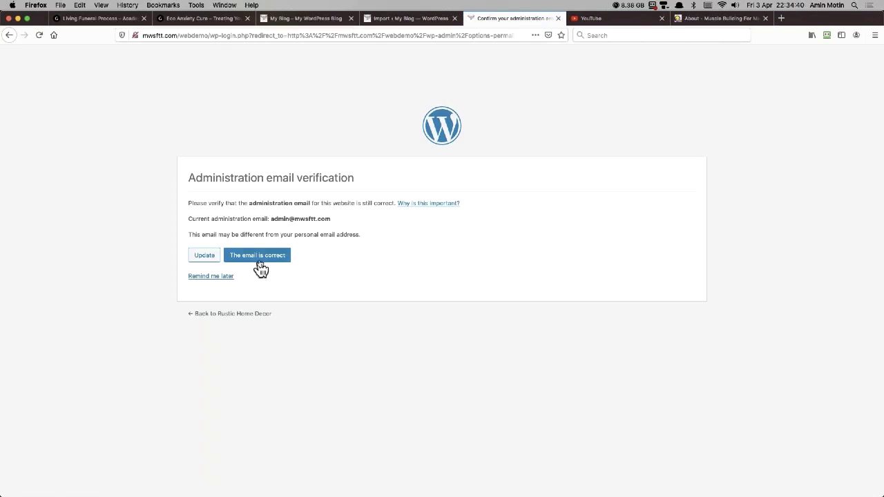
Confirm that the administration email is correct and save the permalink settings with the Post name structure
left_click(259, 260)
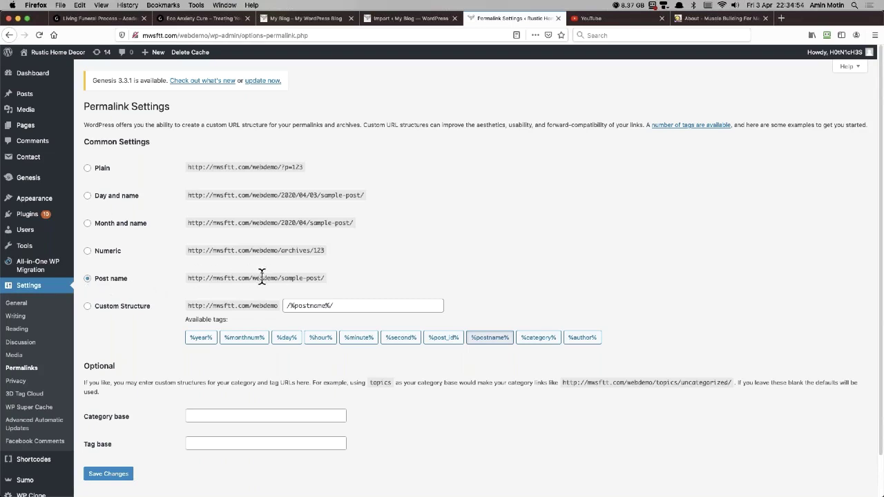
left_click(101, 475)
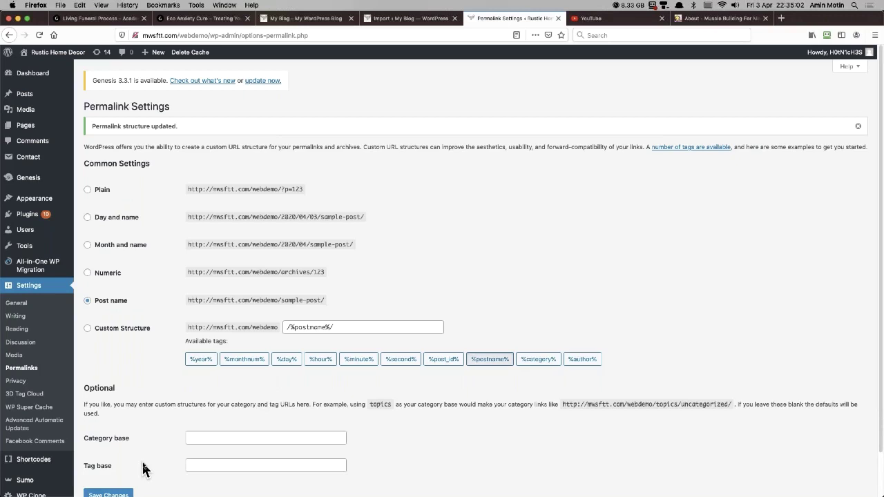
Reload the demo blog's front page to view the imported site
left_click(320, 19)
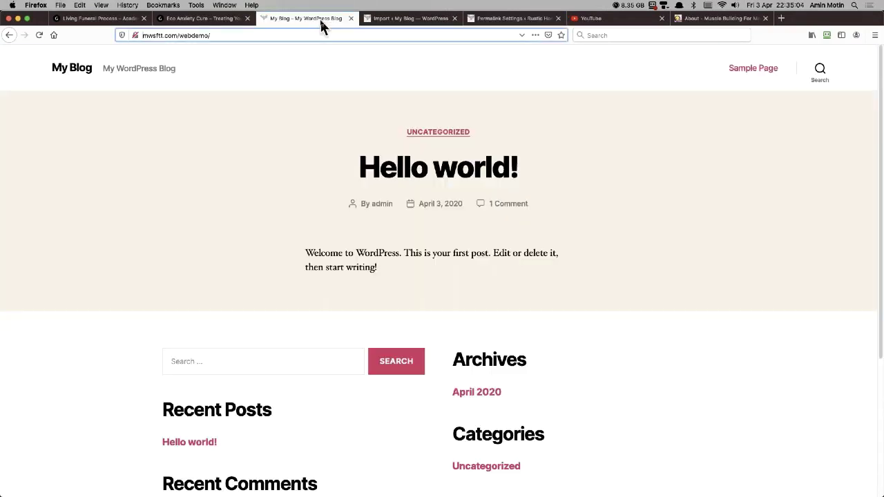
right_click(544, 91)
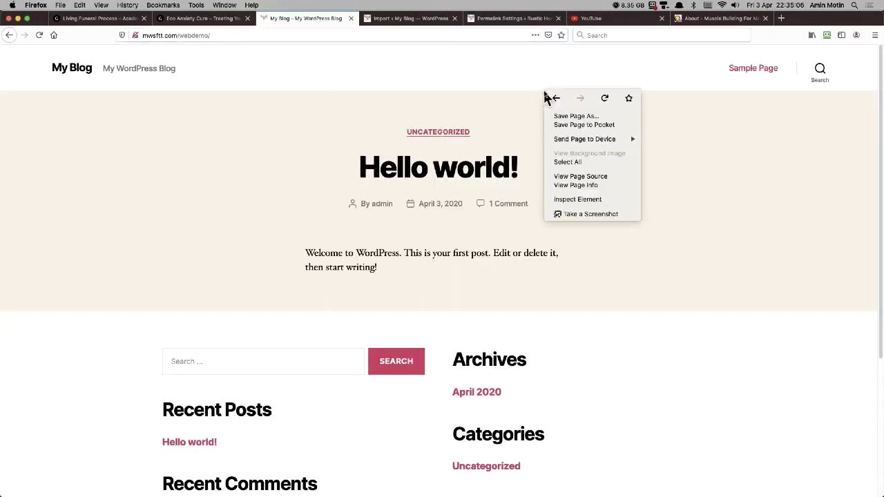
left_click(604, 102)
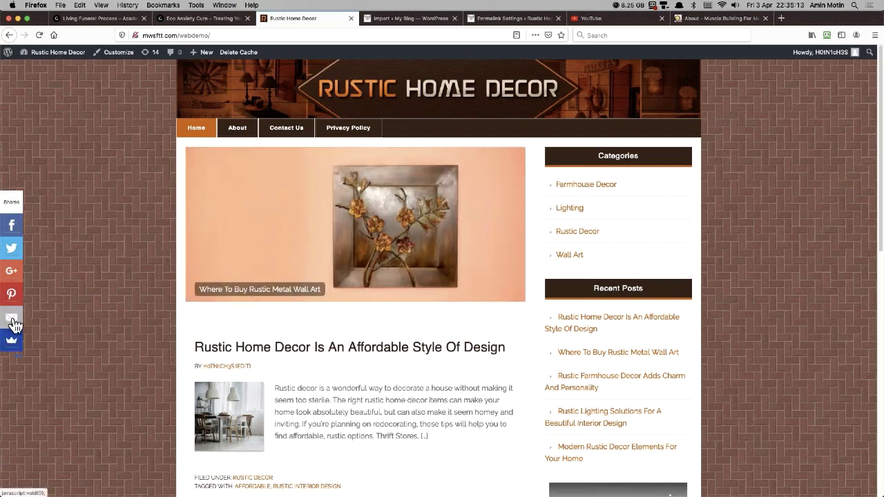
Look through the home page, open the post "Rustic Home Decor Is An Affordable Style Of Design" and highlight its title
left_click(511, 228)
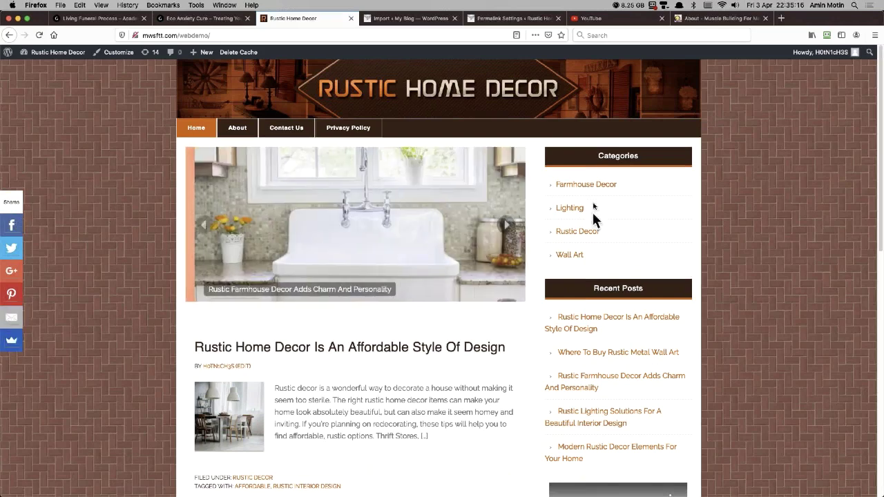
scroll(737, 272, "down", 5)
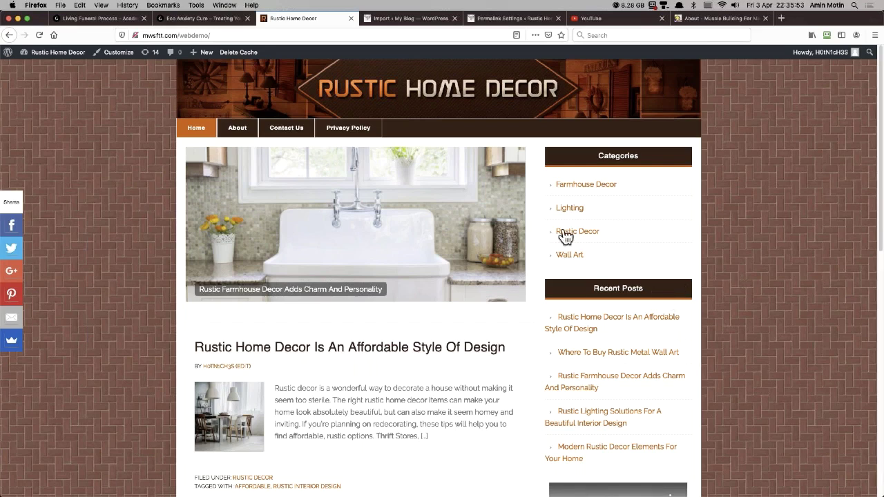
left_click(584, 332)
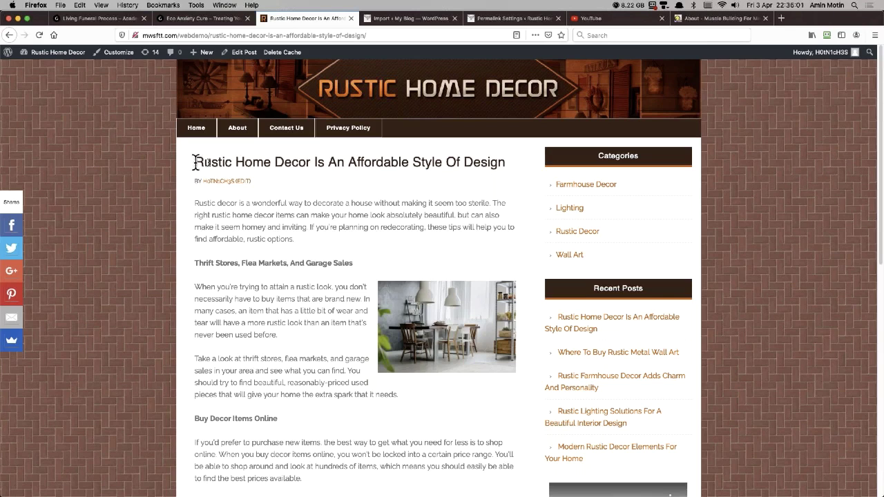
left_click_drag(194, 162, 505, 162)
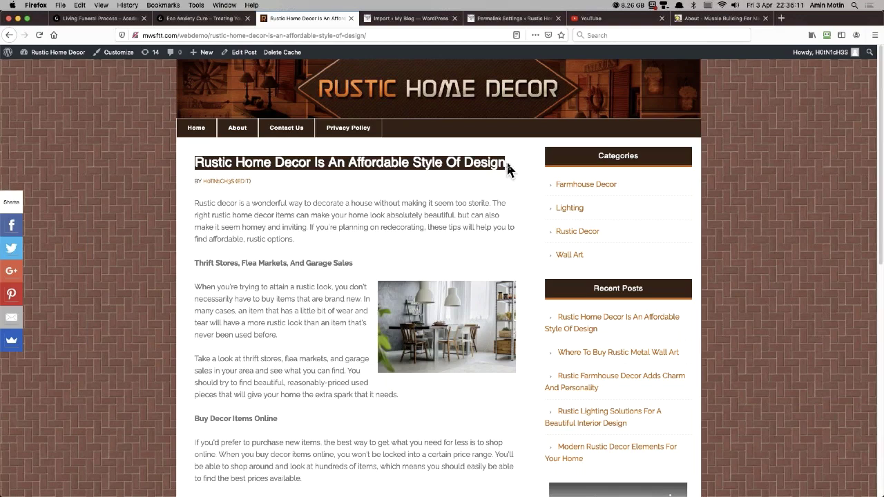
Compare the layouts of the Living Funeral Process and Eco Anxiety Cure sites by switching between their home pages
left_click(129, 21)
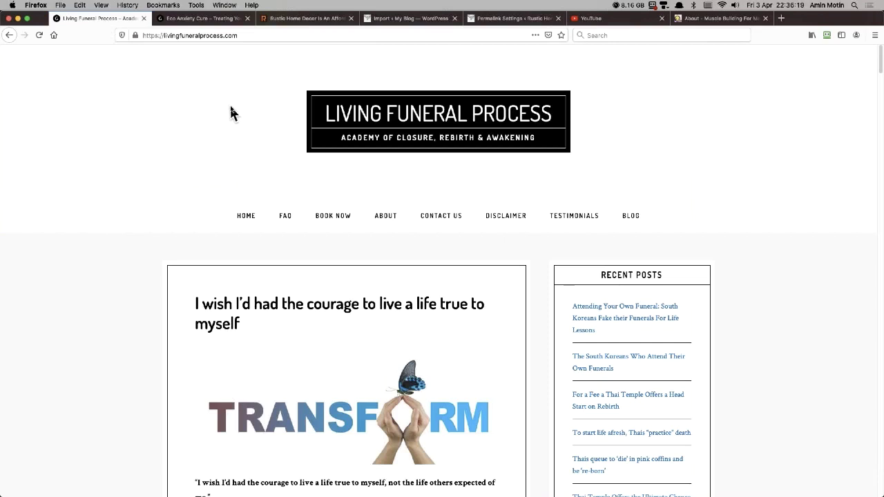
left_click(195, 18)
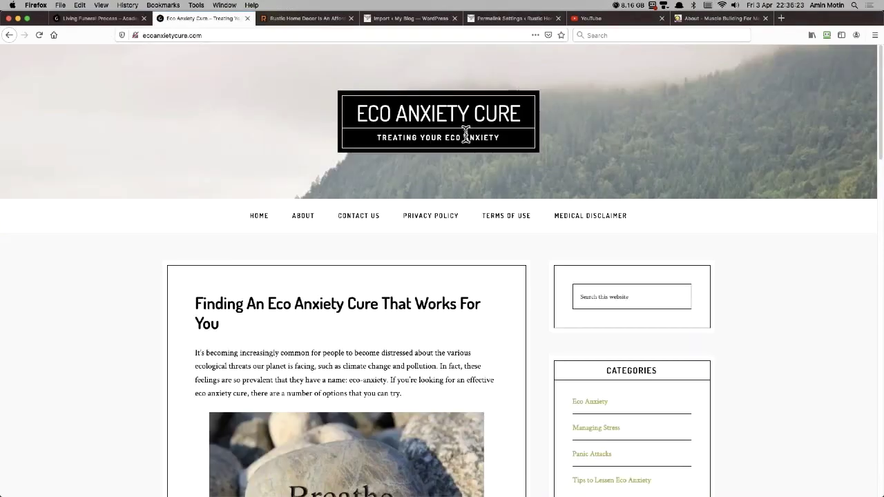
scroll(465, 132, "down", 2)
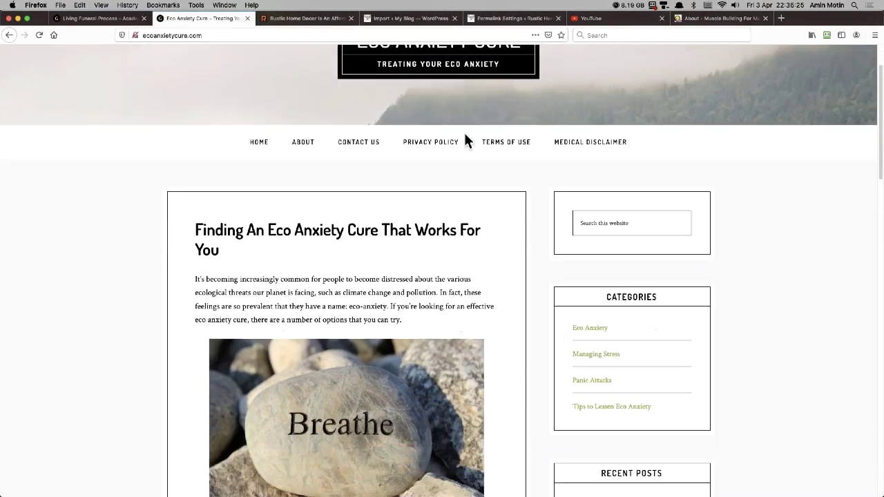
left_click(92, 19)
scroll(242, 102, "down", 2)
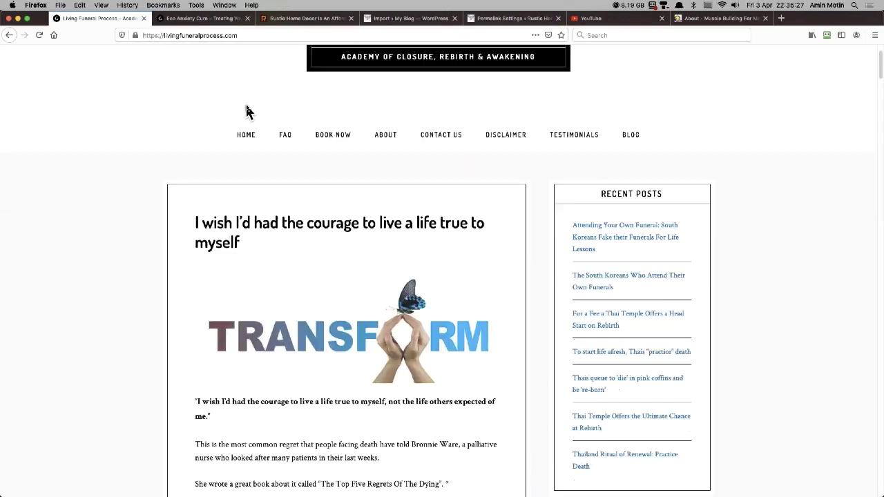
scroll(247, 113, "up", 2)
left_click(195, 18)
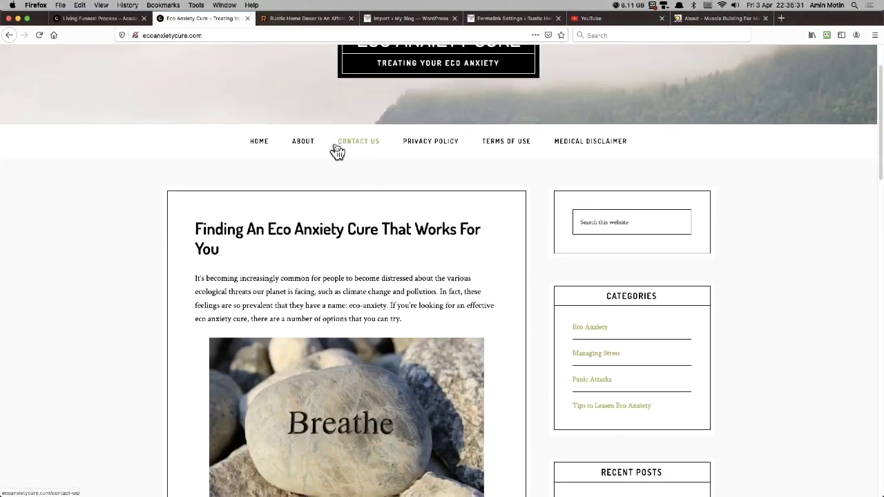
scroll(336, 150, "down", 5)
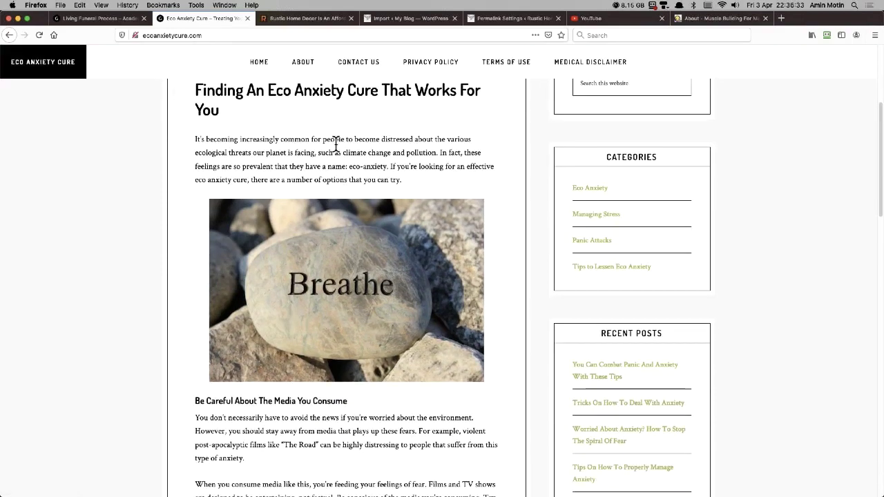
Return to the Rustic Home Decor post and highlight the words "Rustic Home Decor" in its title
scroll(336, 145, "up", 5)
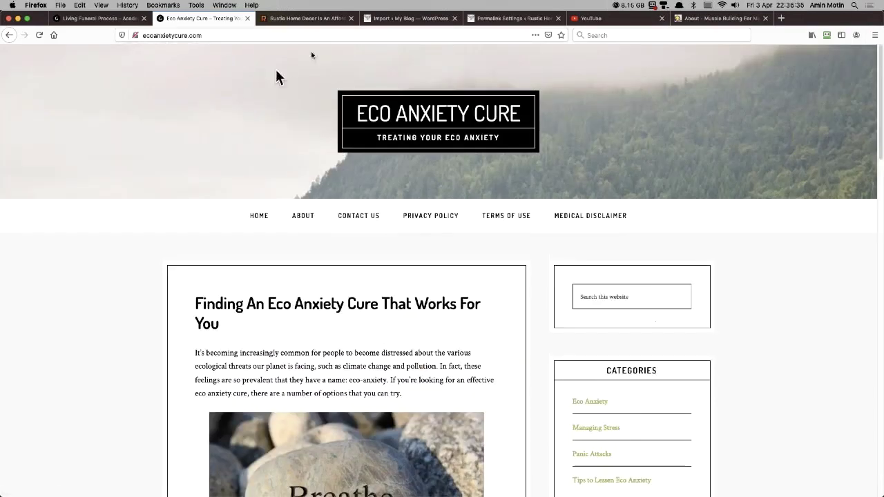
left_click(300, 26)
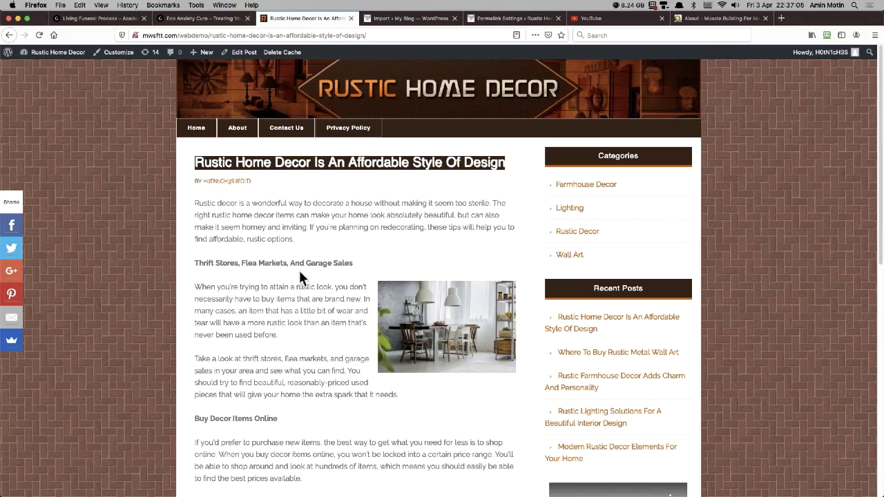
scroll(242, 207, "down", 1)
left_click(193, 129)
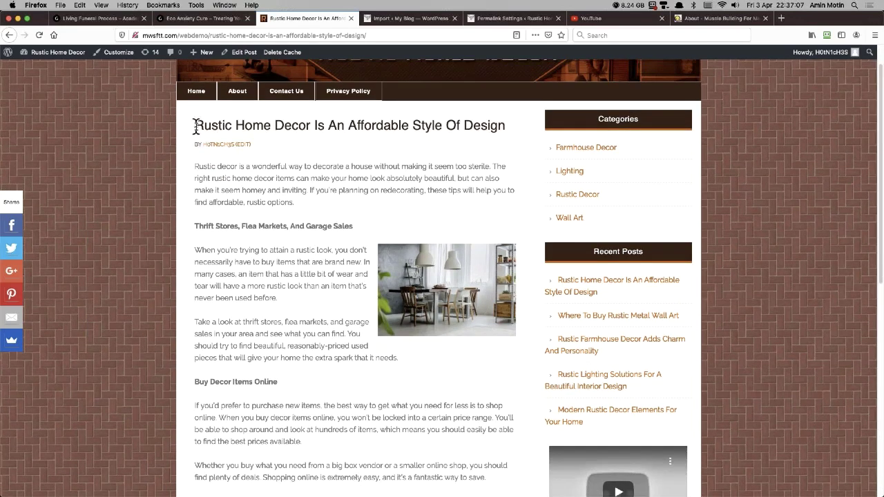
left_click_drag(196, 127, 309, 127)
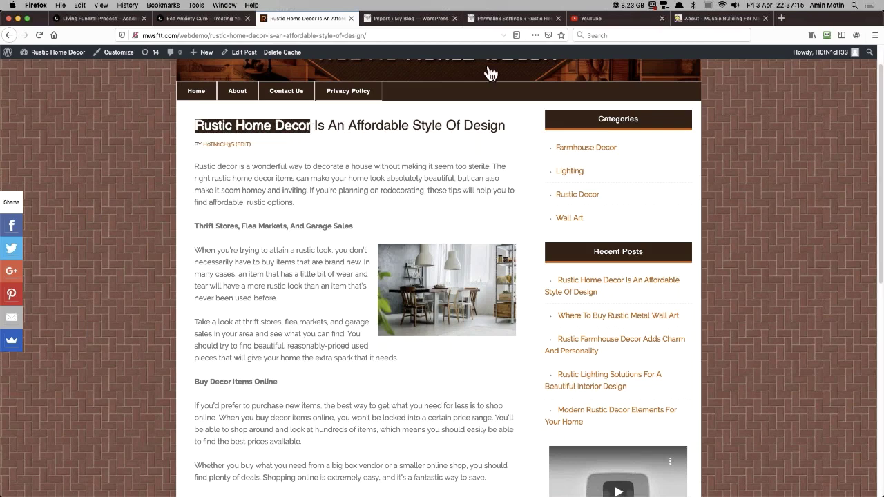
left_click(320, 127)
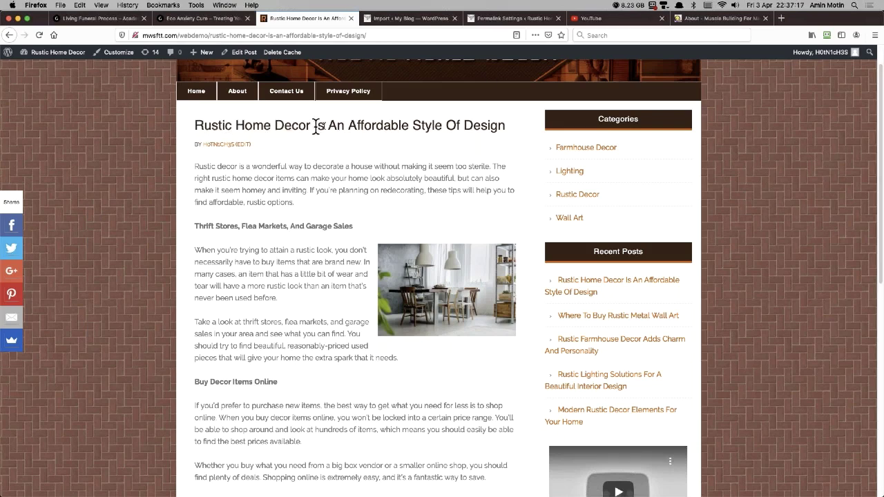
Highlight the remaining title phrases, including "Style Of Design" and "Is An Affordable", to examine the title's wording
left_click_drag(352, 127, 513, 131)
left_click(420, 127)
left_click_drag(414, 126, 515, 130)
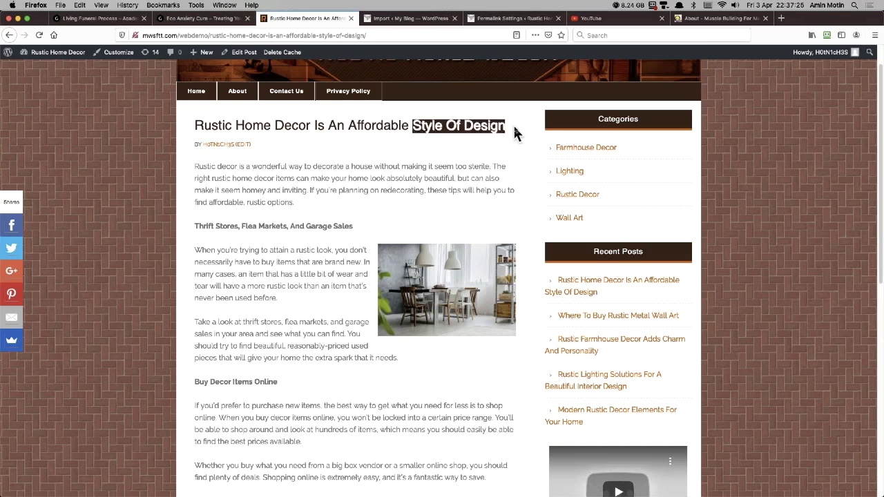
left_click(199, 128)
left_click_drag(199, 128, 409, 126)
left_click(319, 140)
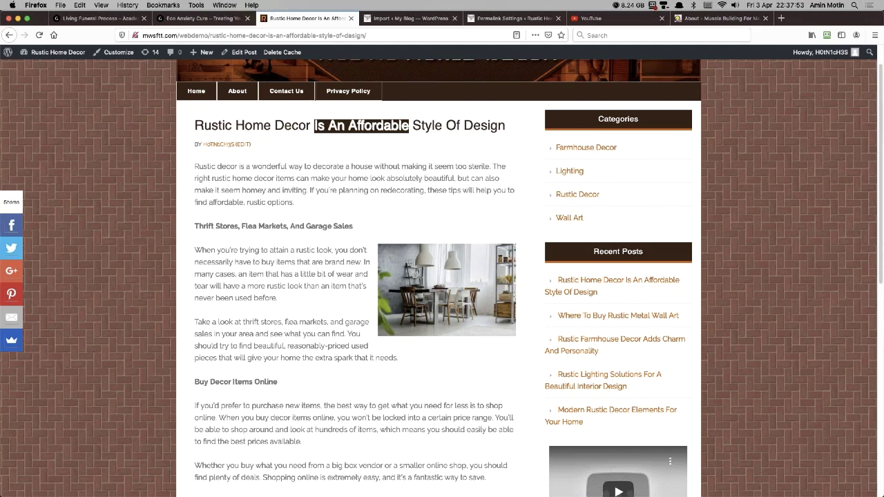
left_click(343, 128)
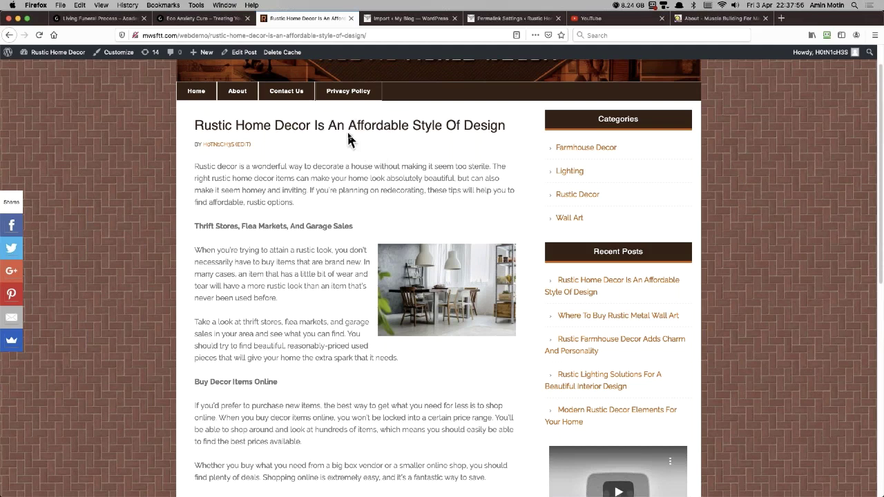
Open the post for editing and replace "Rustic Home Decor Is" in its title with "Online Muscle Building Courses Are"
left_click(241, 56)
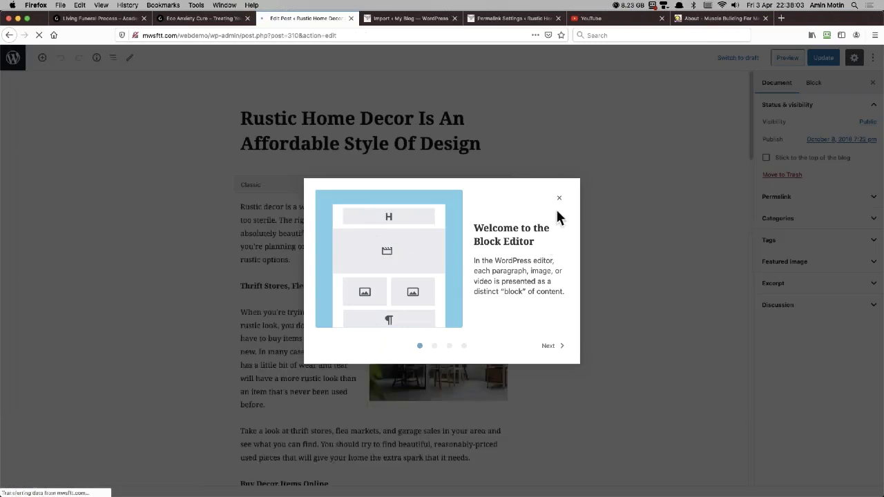
left_click(560, 200)
left_click(328, 113)
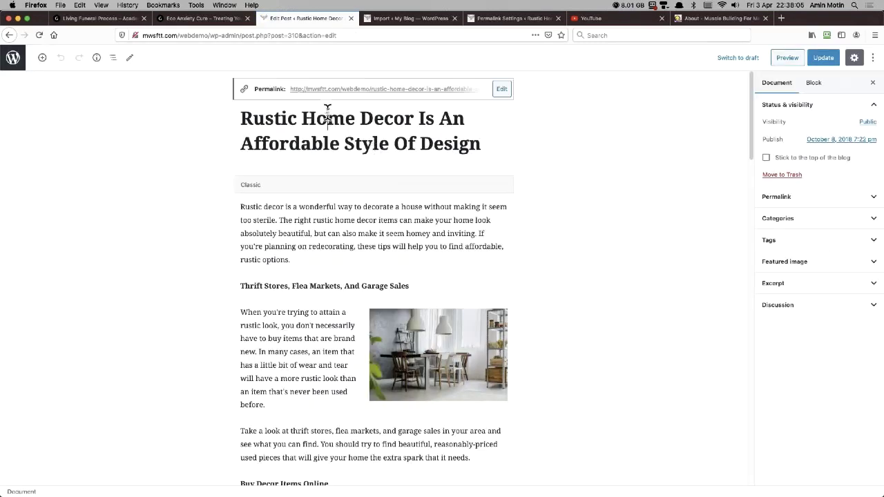
left_click(413, 118)
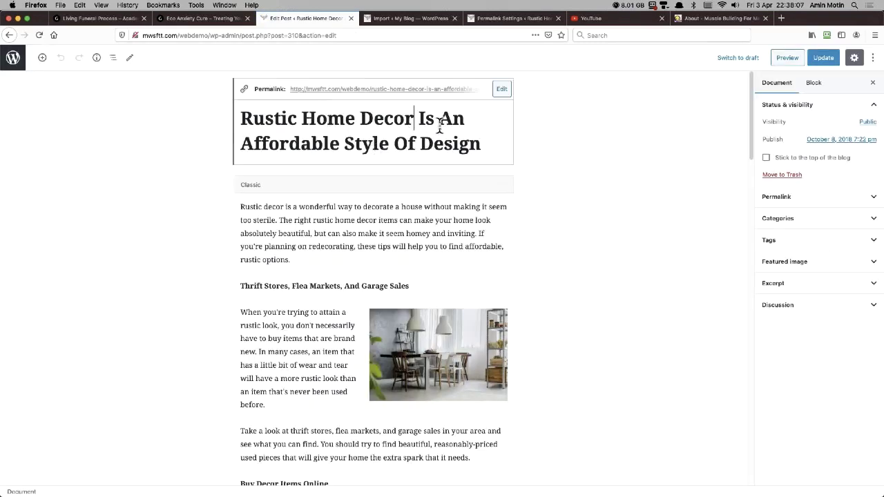
left_click(240, 115, "shift")
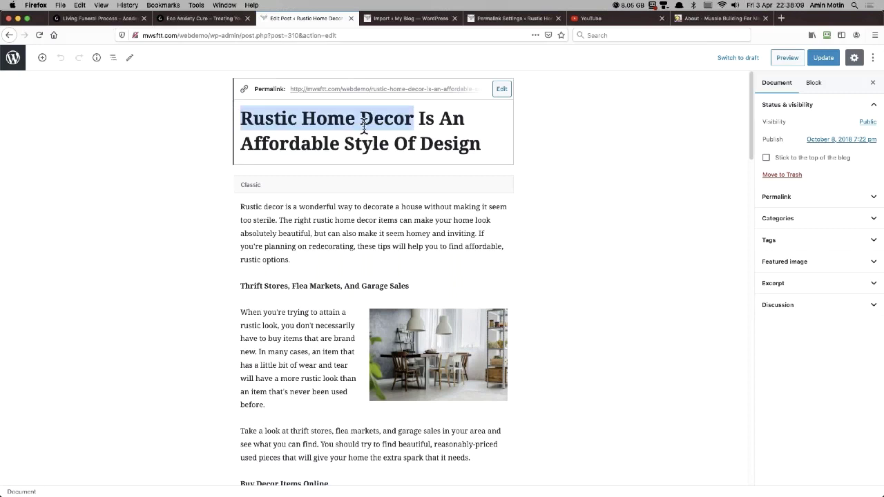
type("Online Muc")
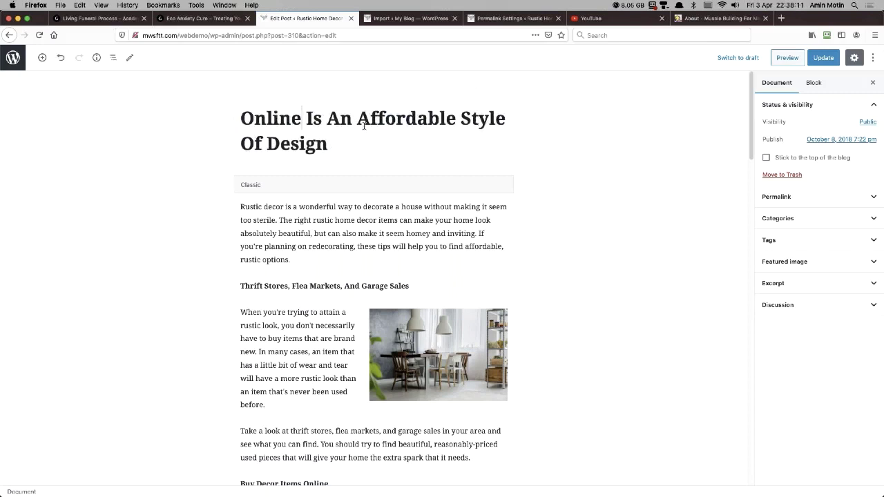
key("BackSpace")
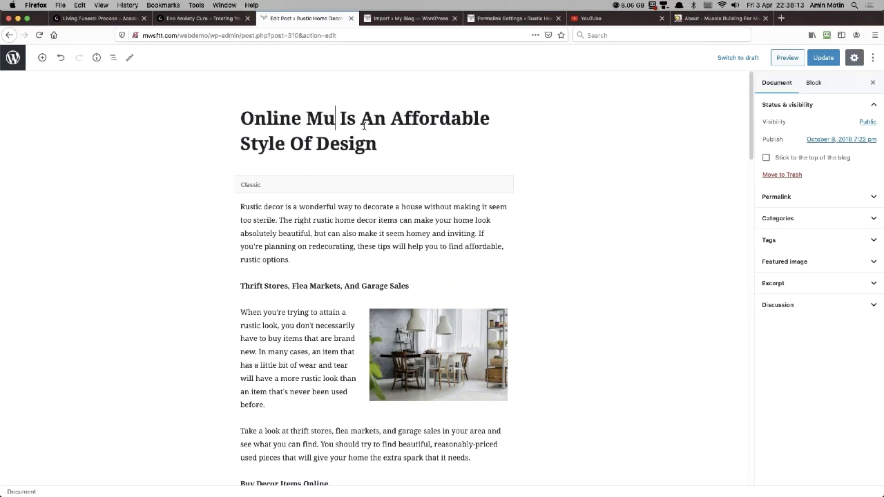
type("scle Building")
type(" Courses A")
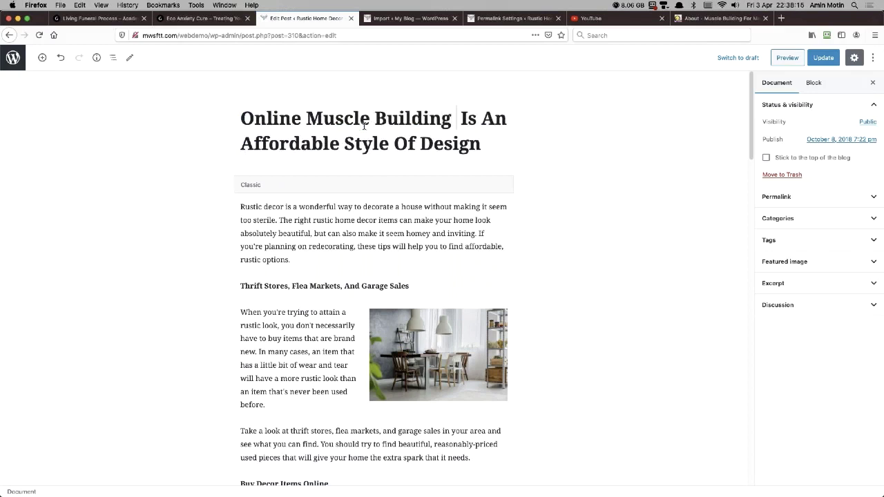
type("re")
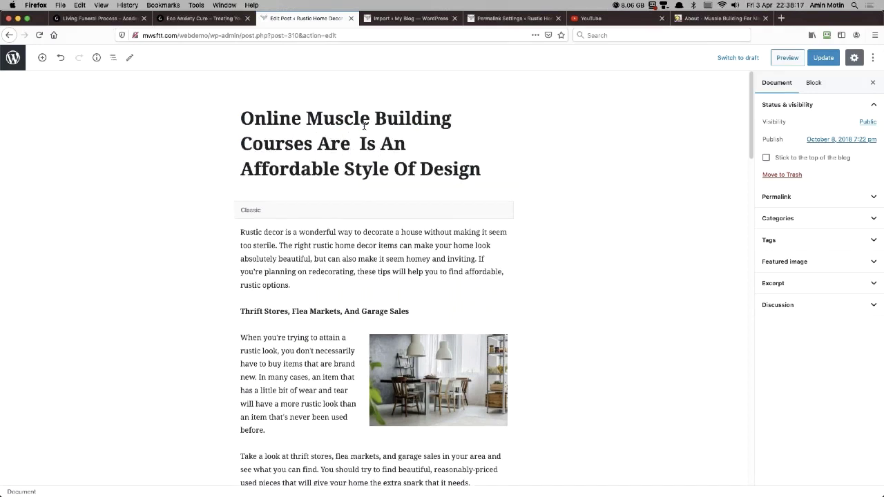
key("shift+Right")
key("shift+Right")
key("BackSpace")
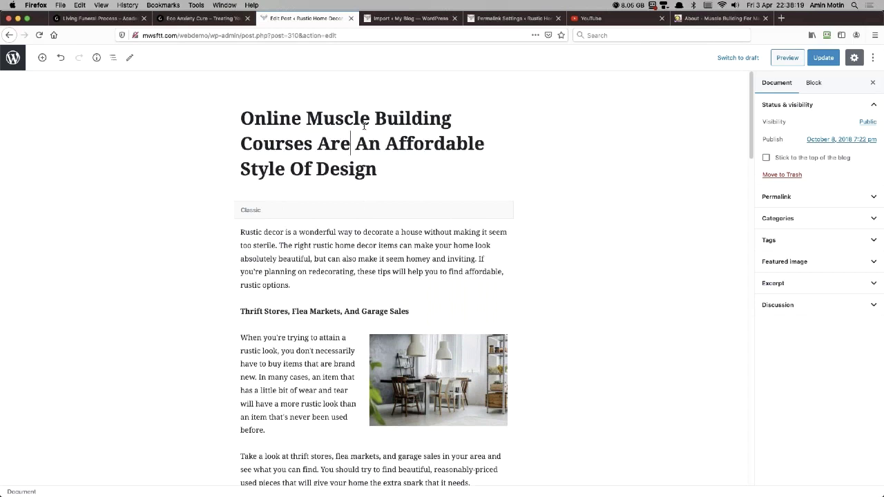
key("BackSpace")
Replace "Style Of Design" in the post title with "Way To Build Muscle!" and update the post
key("Down")
key("Left")
key("Left")
key("Left")
key("Left")
key("Left")
key("Left")
key("Left")
key("Left")
key("Left")
key("Left")
key("Left")
key("shift+End")
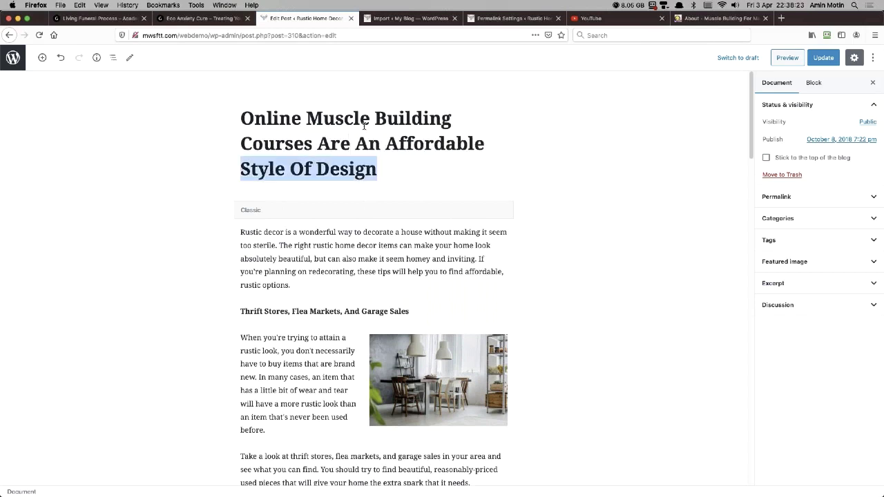
type("Way To Build Muscle!")
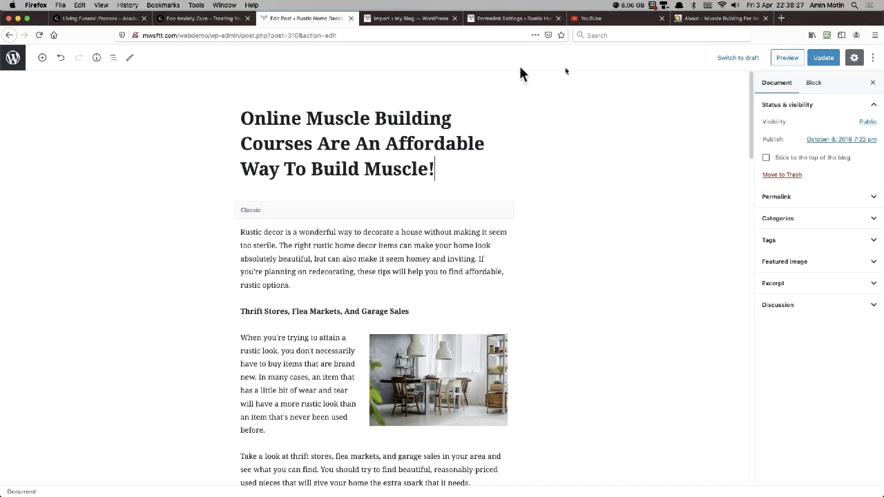
left_click(820, 62)
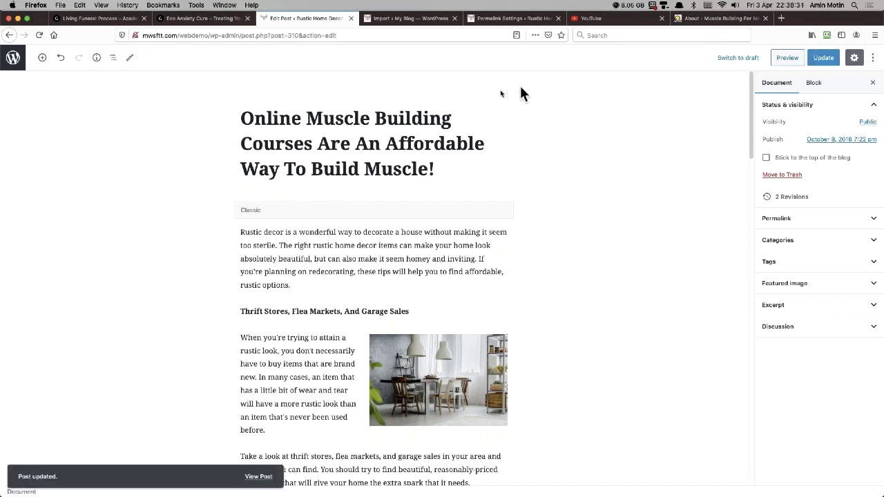
View the updated post on the site and reopen it for editing, dismissing the Block Editor welcome guide
left_click(256, 477)
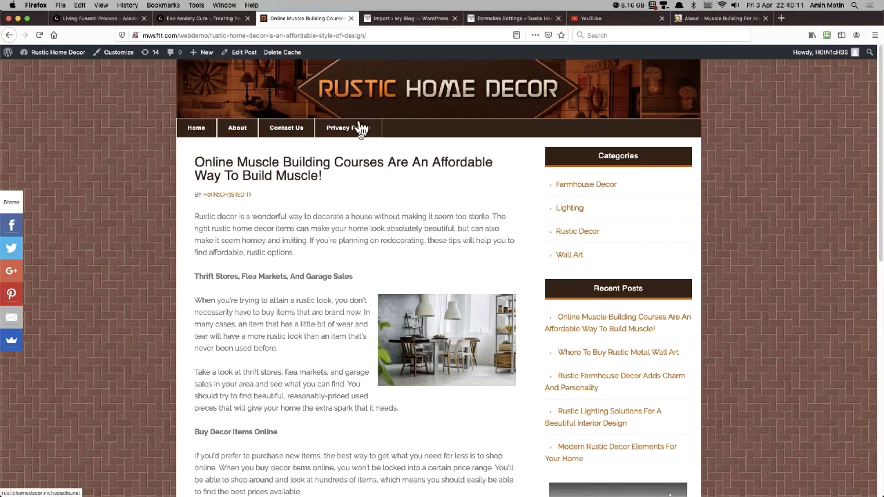
left_click(245, 55)
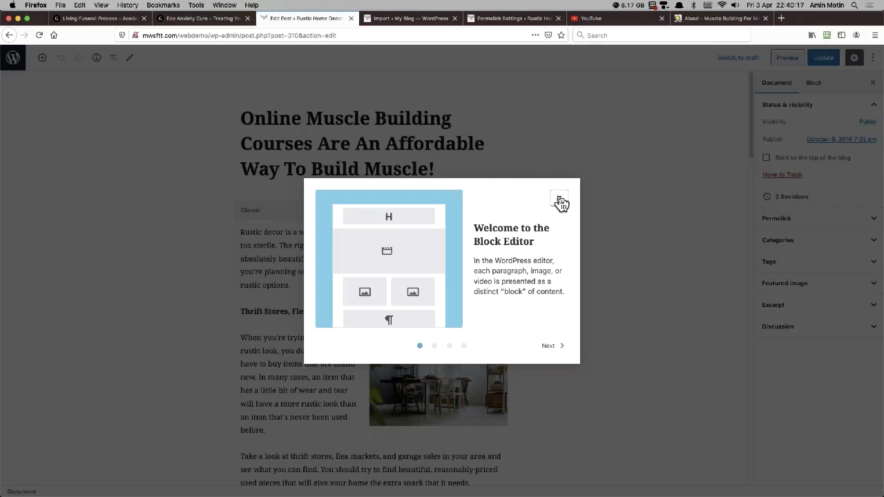
left_click(560, 201)
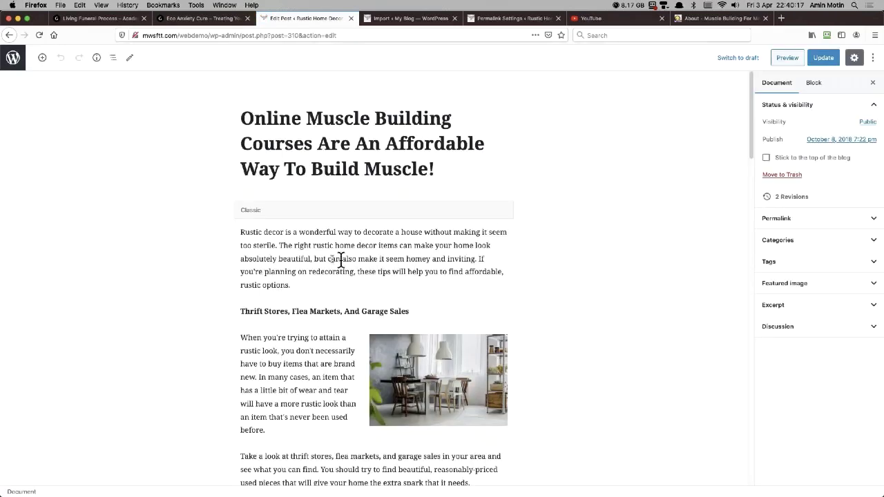
scroll(329, 258, "down", 1)
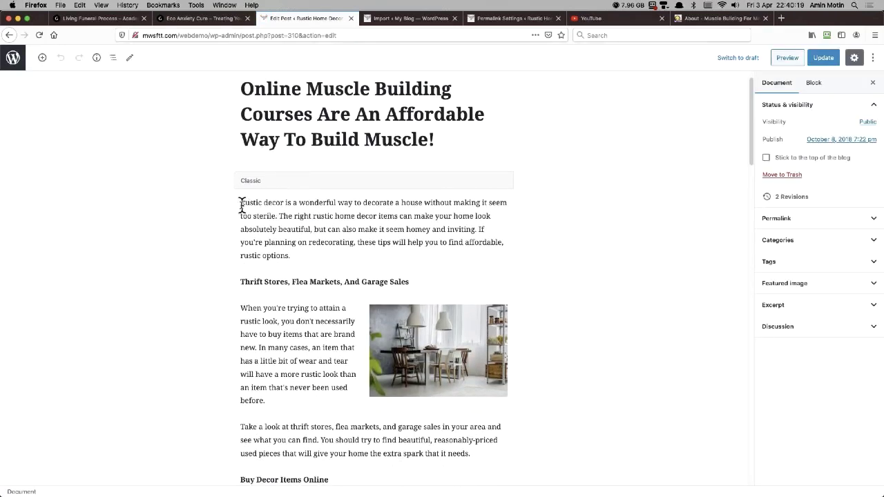
left_click_drag(241, 205, 271, 200)
left_click(288, 141)
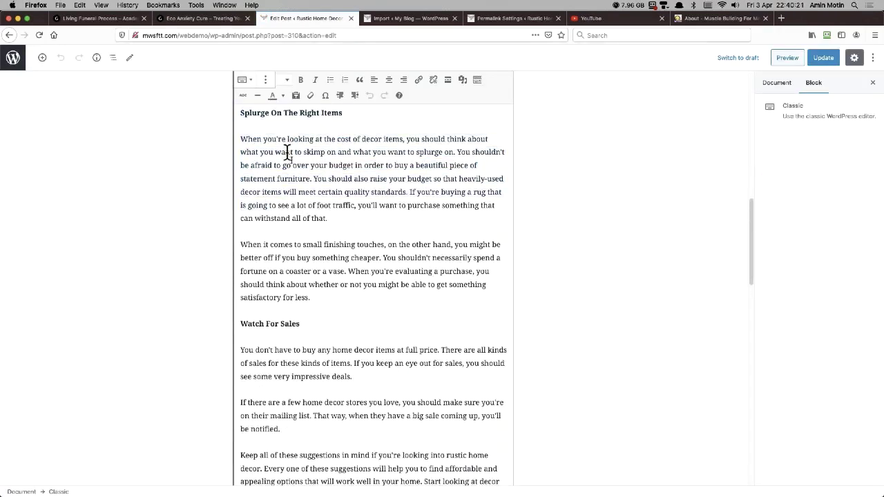
scroll(290, 149, "up", 10)
scroll(358, 252, "up", 8)
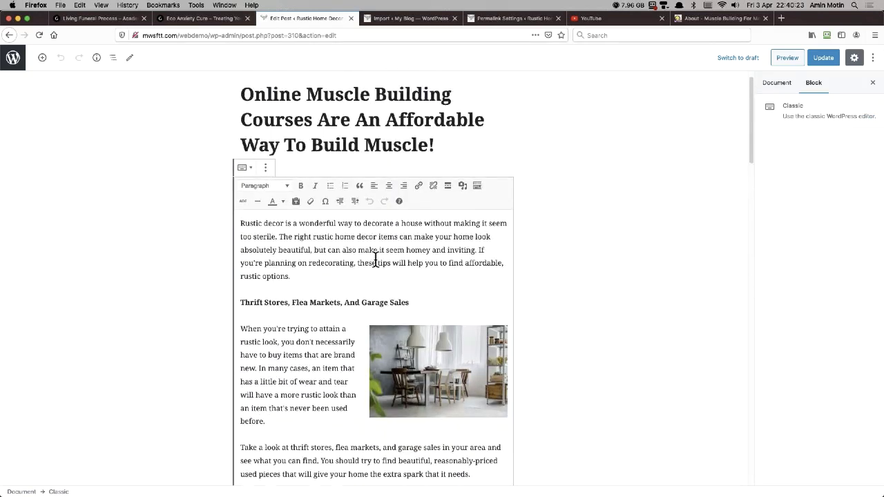
Replace "Rustic decor is" at the start of the first paragraph with "Online exercise cousers are"
left_click(292, 248)
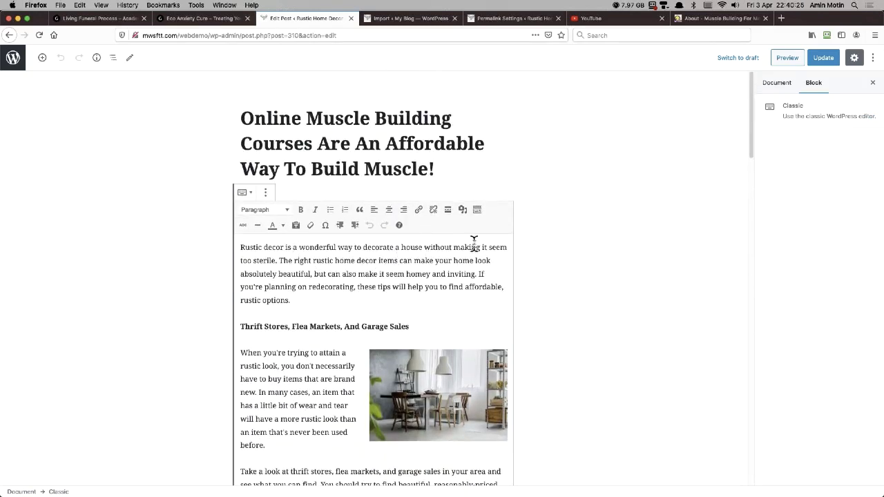
key("shift+Left")
key("shift+Left")
key("shift+Left")
key("shift+Left")
key("shift+Left")
key("shift+Left")
key("shift+Left")
key("shift+Left")
key("shift+Left")
key("shift+Left")
key("shift+Left")
key("shift+Left")
key("shift+Left")
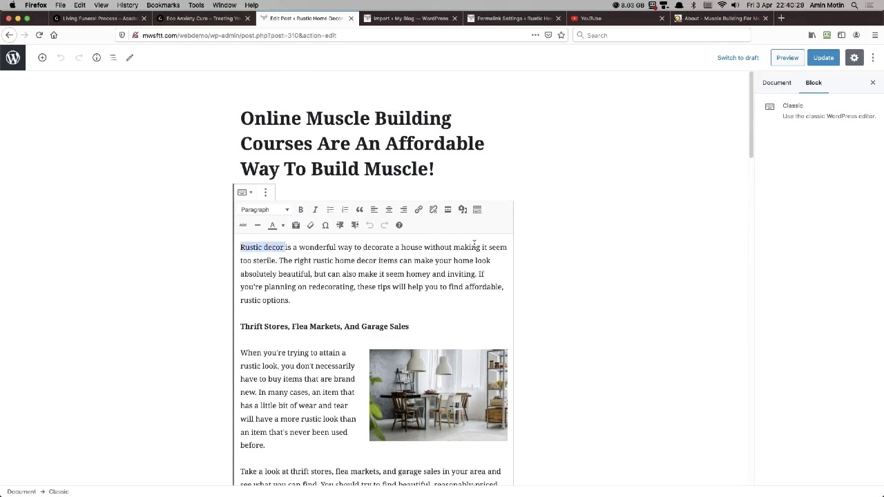
type("Online excerc")
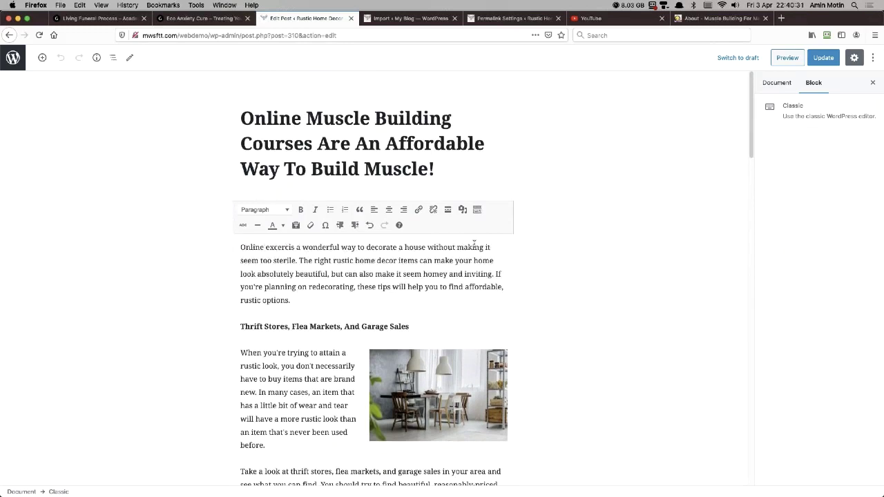
key("BackSpace")
key("BackSpace")
key("BackSpace")
key("BackSpace")
type("ercise cou")
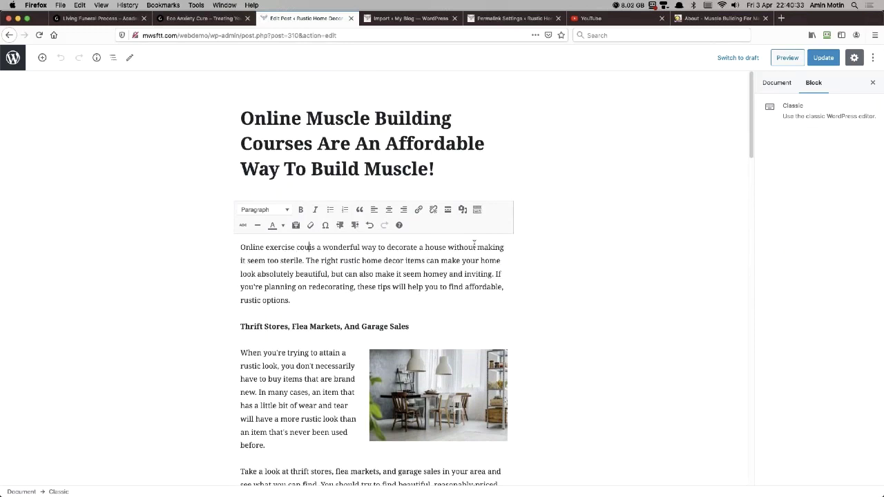
type("sers are")
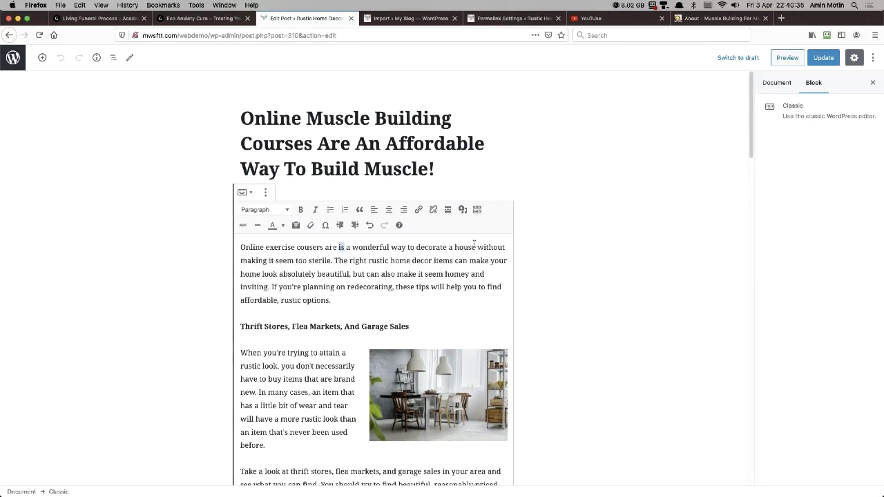
key("Delete")
key("Delete")
key("Delete")
key("Delete")
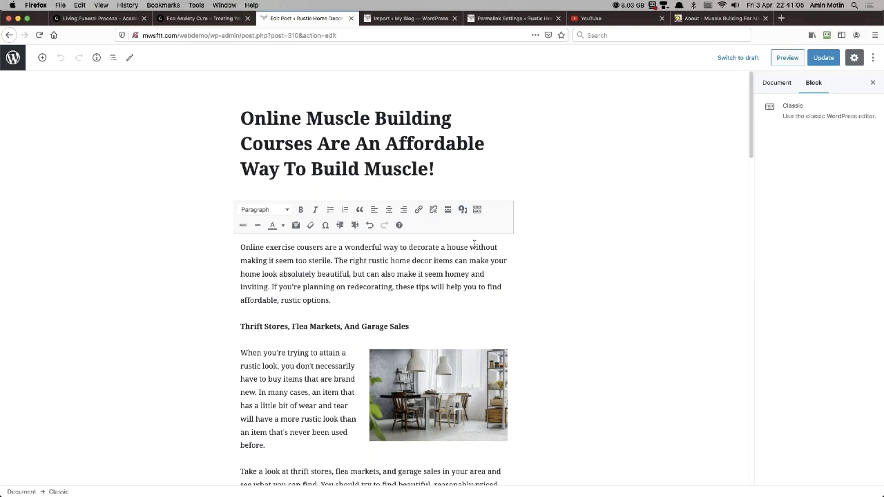
Insert "change your body to the one you desire." before "decorate" in the first paragraph's opening sentence
type("change your body ")
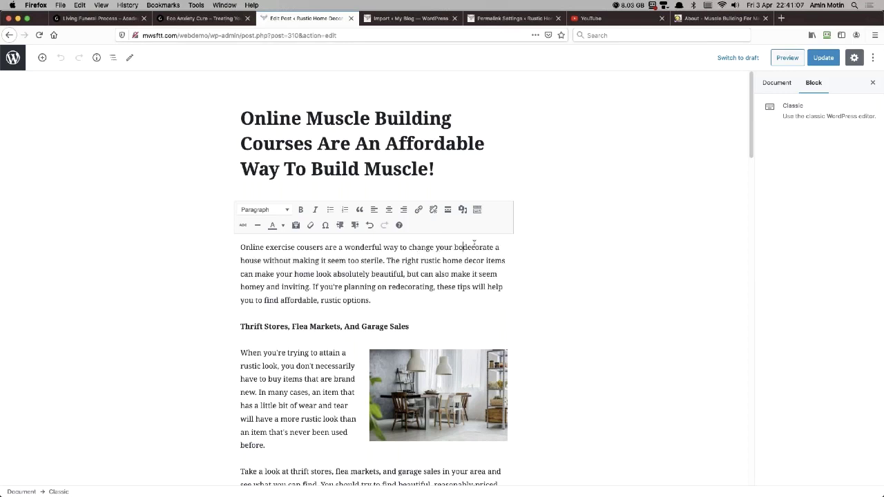
type("to the one you desire")
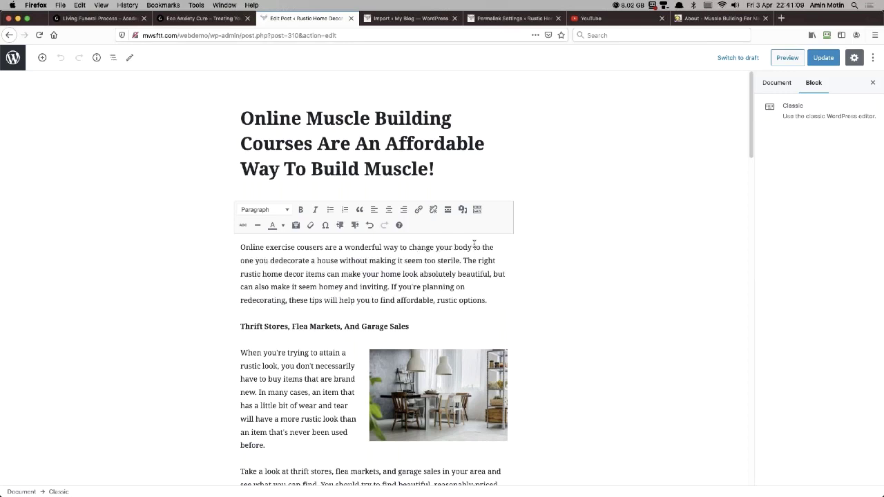
type(".")
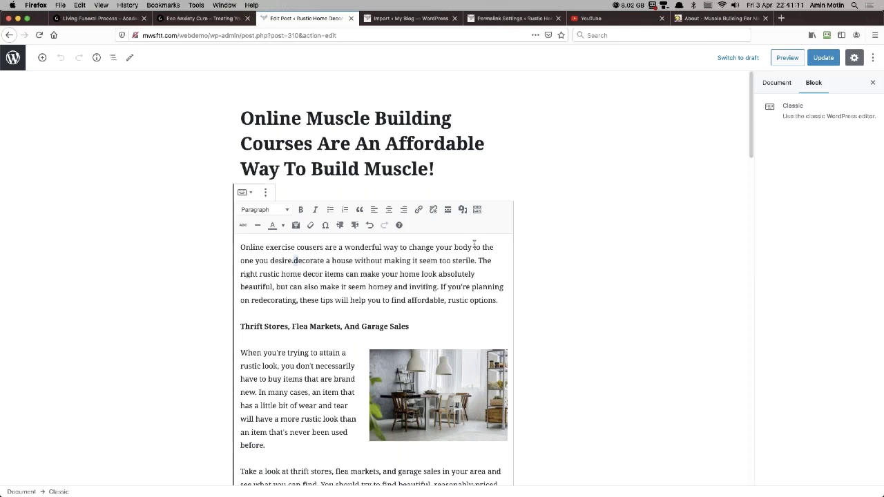
Delete the leftover words "decorate a house without" from the first paragraph
key("shift+Right")
key("shift+Right")
key("shift+Right")
key("shift+Right")
key("shift+Right")
key("shift+Right")
key("shift+Right")
key("shift+Right")
key("shift+Right")
key("shift+Right")
key("shift+Right")
key("shift+Right")
key("shift+Right")
key("shift+Right")
key("shift+Right")
key("shift+Right")
key("shift+Right")
key("shift+Right")
key("shift+Right")
key("shift+Right")
key("shift+Right")
key("shift+Right")
key("shift+Right")
key("shift+Right")
key("shift+Right")
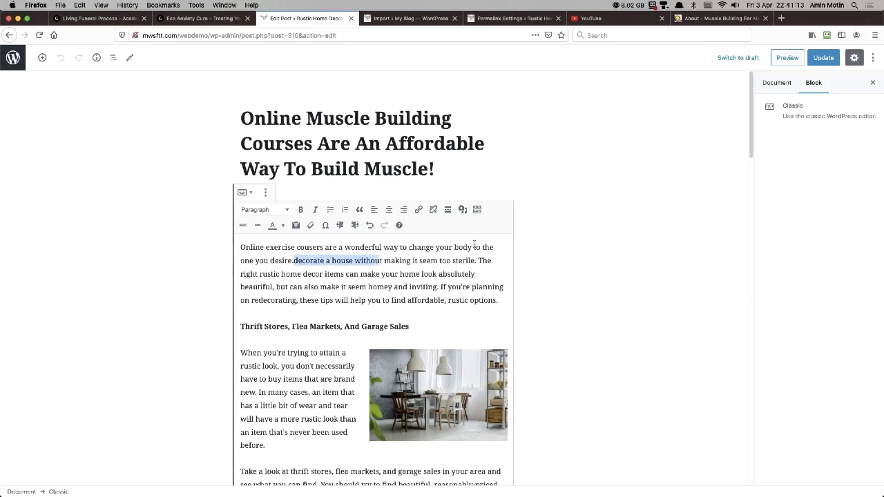
key("Right")
key("shift+Left")
key("shift+Left")
key("shift+Left")
key("shift+Left")
key("shift+Left")
key("shift+Left")
key("shift+Left")
key("shift+Left")
key("shift+Left")
key("shift+Left")
key("shift+Left")
key("shift+Left")
key("shift+Left")
key("shift+Left")
key("shift+Left")
key("shift+Left")
key("shift+Left")
key("shift+Left")
key("shift+Left")
key("shift+Left")
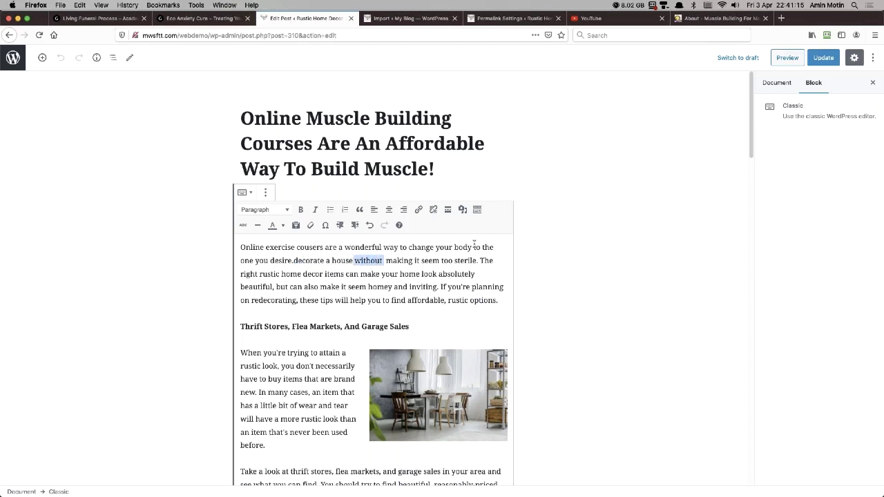
key("shift+Left")
key("shift+Left")
key("shift+Left")
key("shift+Left")
key("shift+Left")
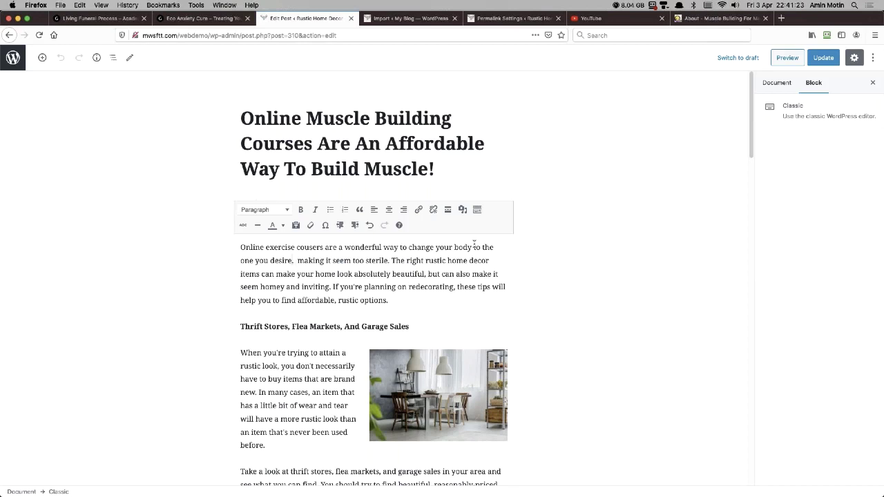
Extend the opening sentence after "desire" with "without having to spend a fortune on personal trainers!"
key("Left")
key("Left")
key("BackSpace")
type("without having to")
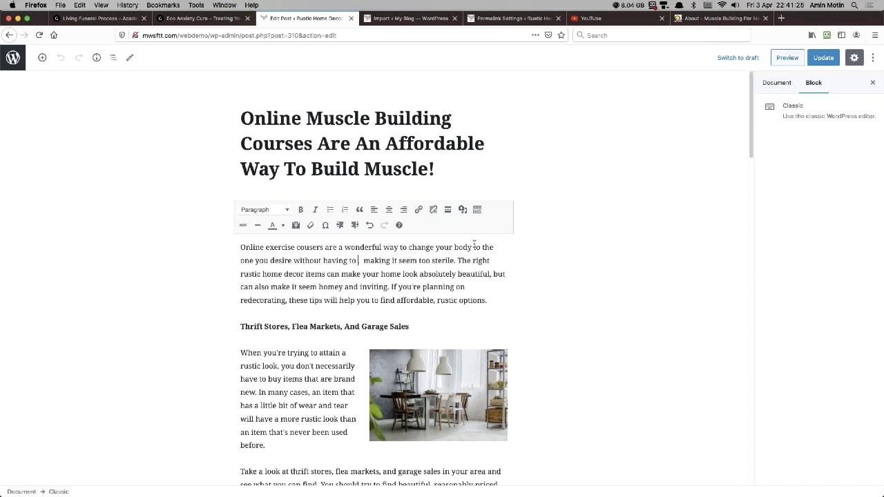
type(" spend a forun,")
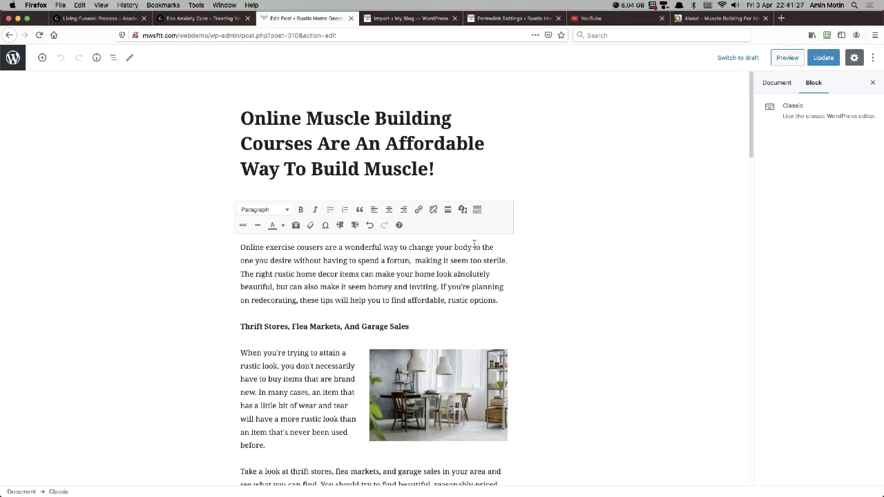
key("BackSpace")
key("BackSpace")
key("BackSpace")
type("tune on personal t")
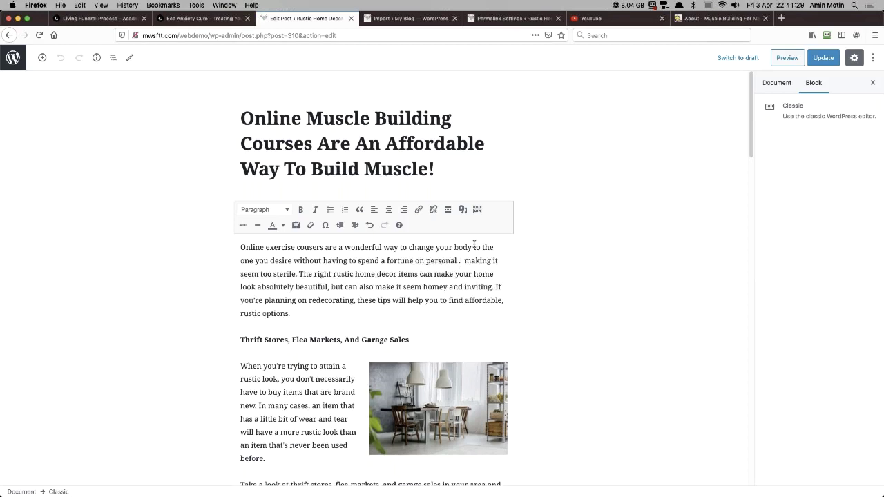
type("rainers.")
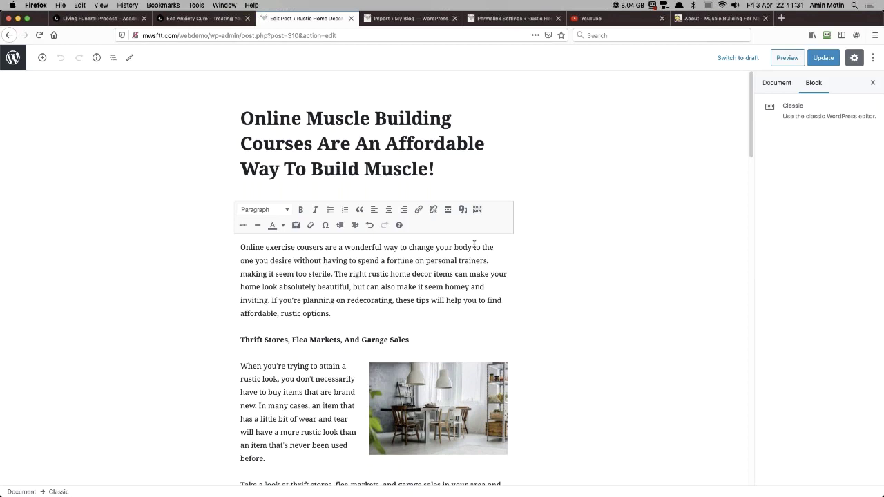
key("BackSpace")
type("!")
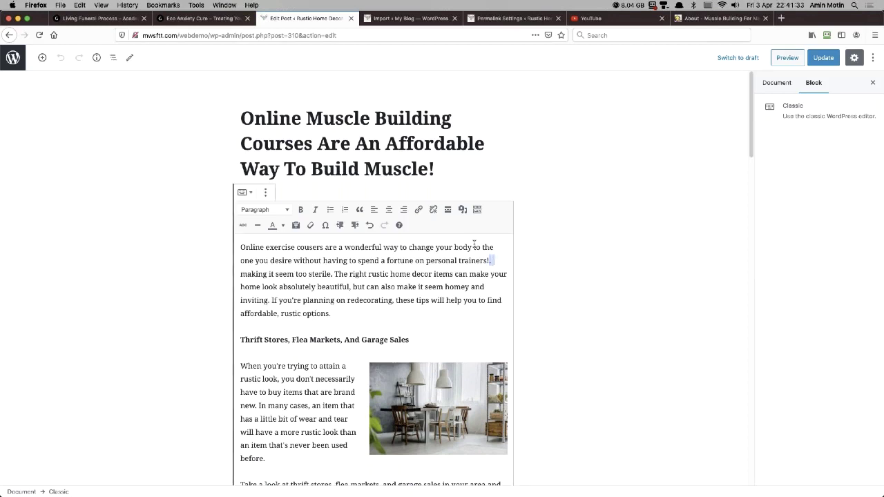
Delete the leftover period and "making it seem too sterile." after "personal trainers!" in the first paragraph
key("shift+Right")
key("shift+Right")
key("shift+Right")
key("shift+Right")
key("shift+Right")
key("shift+Right")
key("shift+Right")
key("shift+Right")
key("shift+Right")
key("shift+Right")
key("shift+Right")
key("shift+Right")
key("shift+Right")
key("shift+Right")
key("shift+Right")
key("shift+Right")
key("shift+Right")
key("shift+Right")
key("shift+Right")
key("shift+Right")
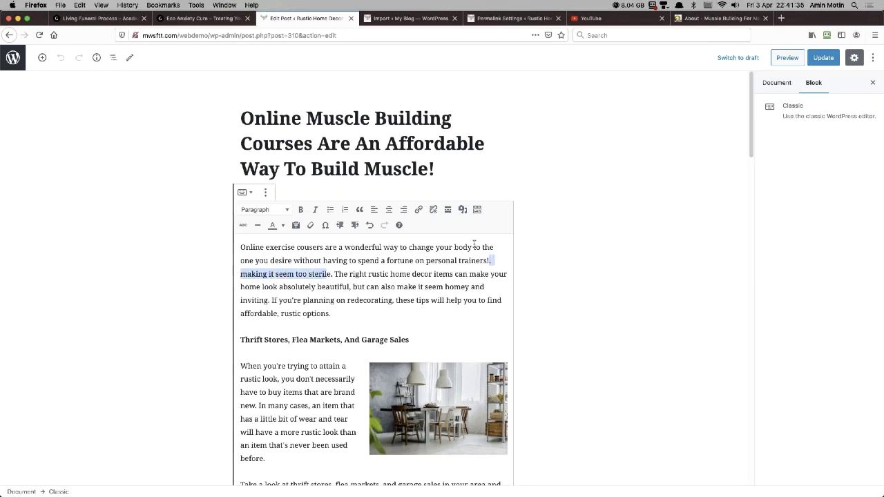
key("shift+Right")
key("shift+Right")
key("BackSpace")
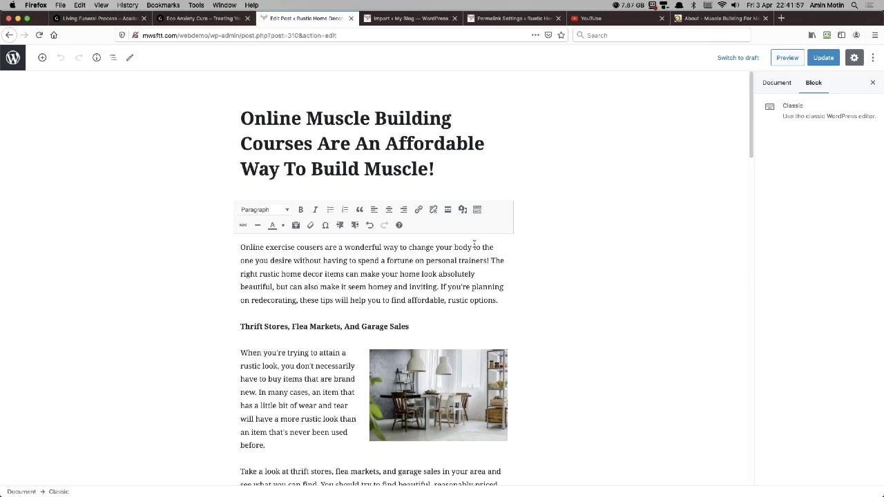
Split the first paragraph so that "The right rustic home decor items" begins a new paragraph
key("Return")
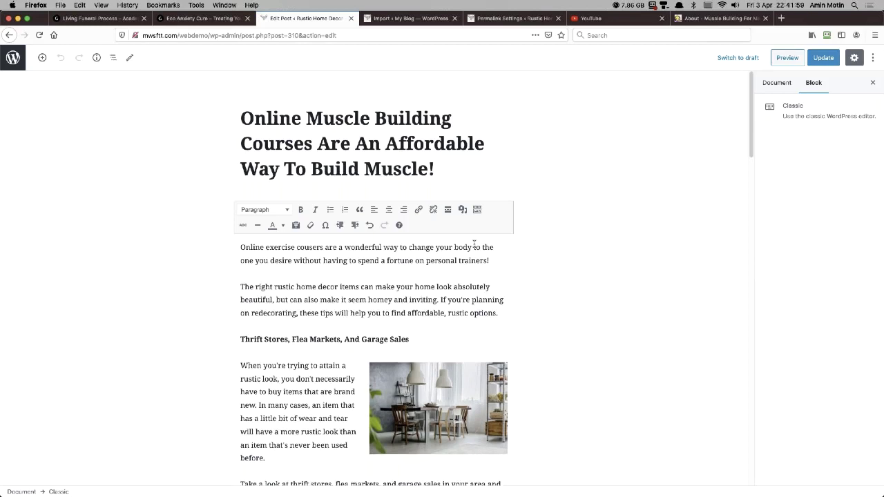
key("Up")
key("Up")
key("Up")
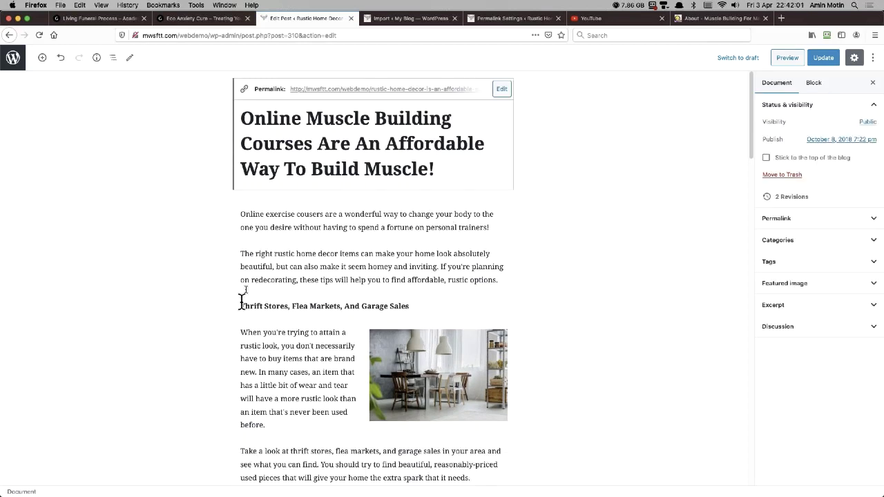
Correct the misspelled "cousers" to "courses" in the opening sentence and update the post
scroll(338, 228, "down", 10)
left_click(371, 239)
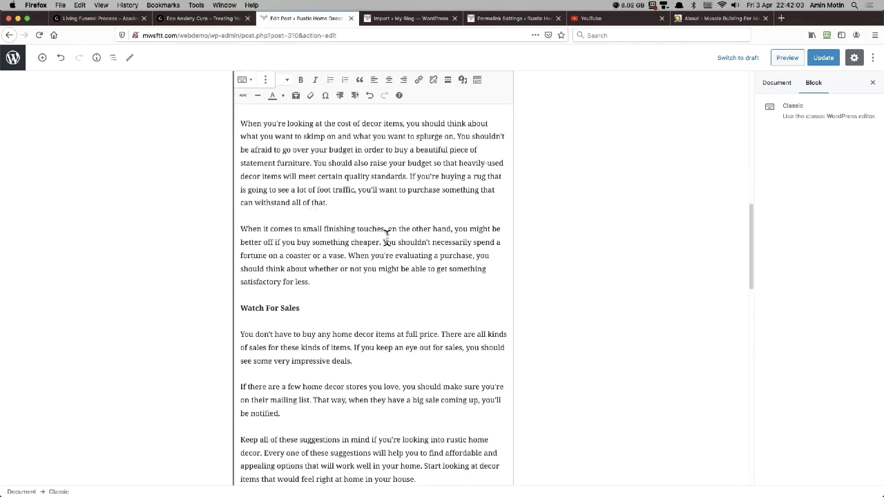
scroll(362, 235, "up", 1)
scroll(361, 238, "down", 5)
scroll(359, 194, "up", 6)
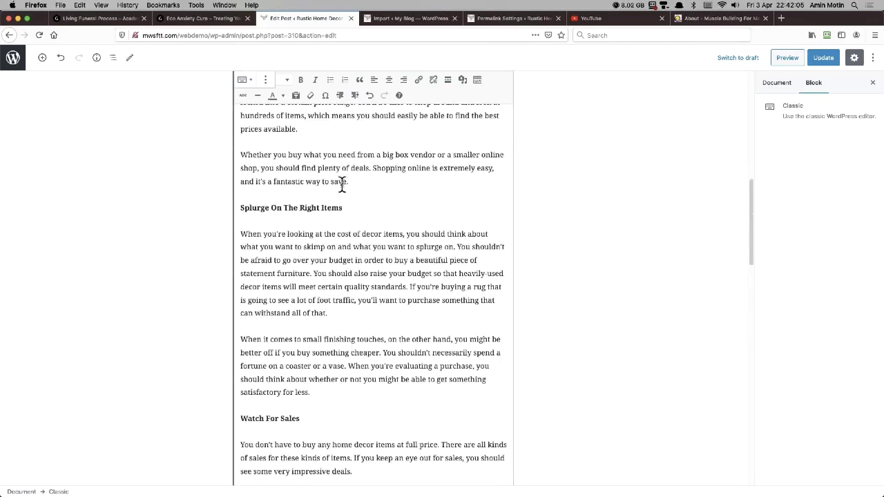
scroll(358, 207, "up", 2)
scroll(354, 194, "up", 8)
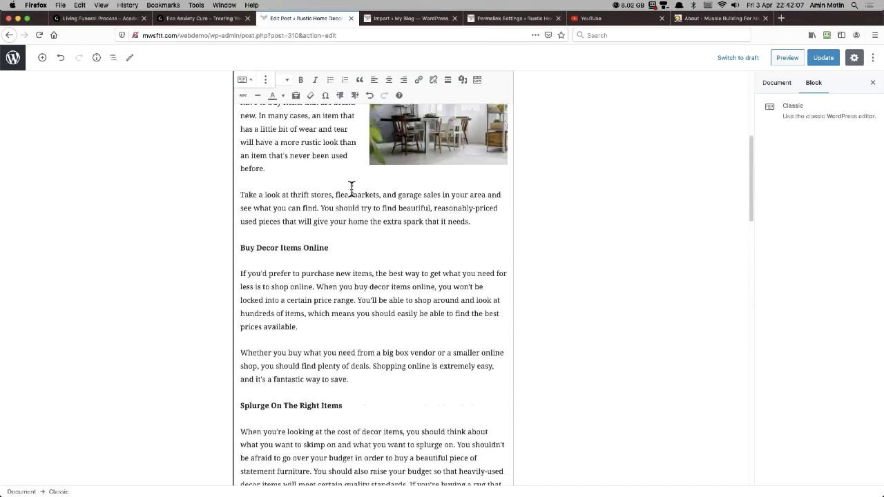
left_click(309, 150)
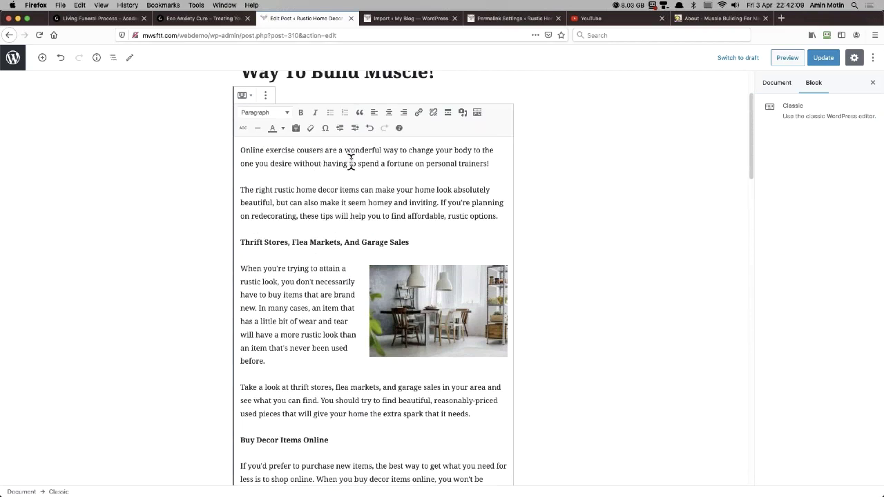
type("r")
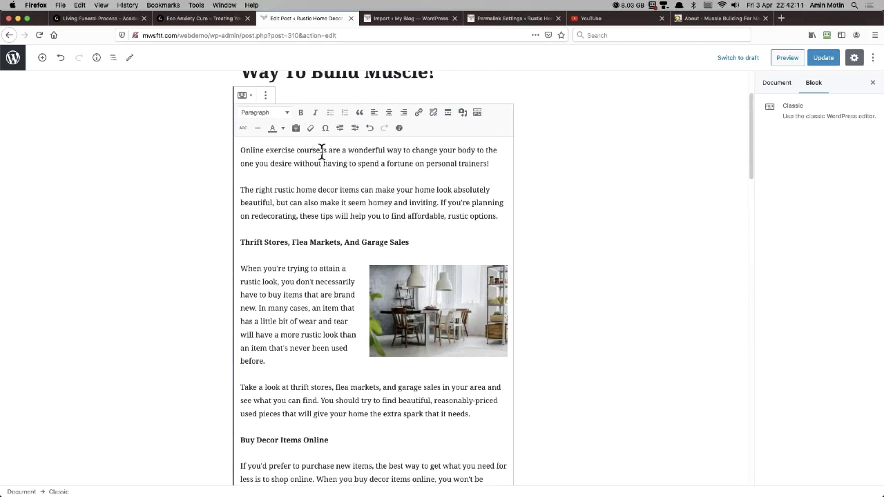
left_click(324, 152)
key("BackSpace")
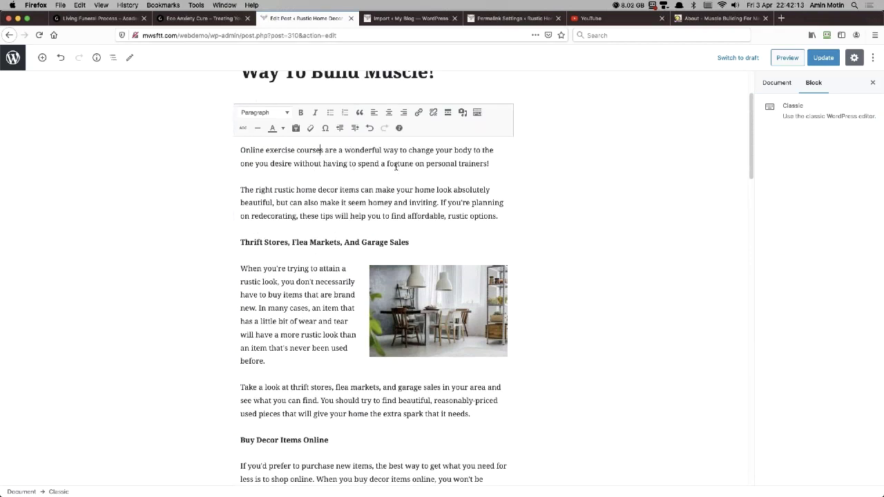
left_click(814, 62)
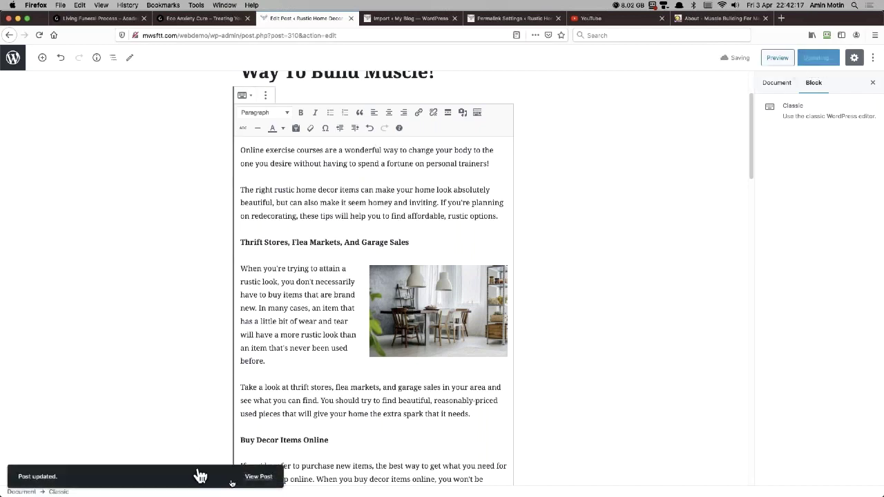
View the updated post on the site and examine its URL slug and the "Thrift Stores, Flea Markets, And Garage Sales" subheading
left_click(257, 479)
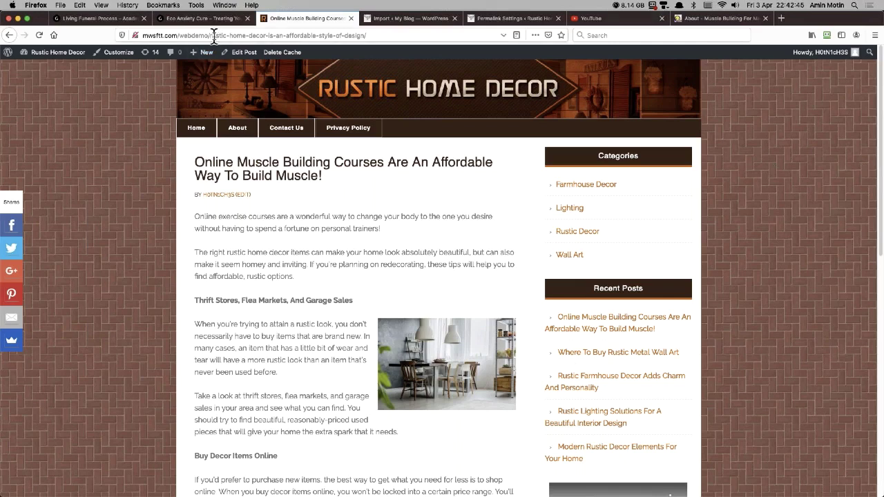
left_click_drag(213, 34, 384, 36)
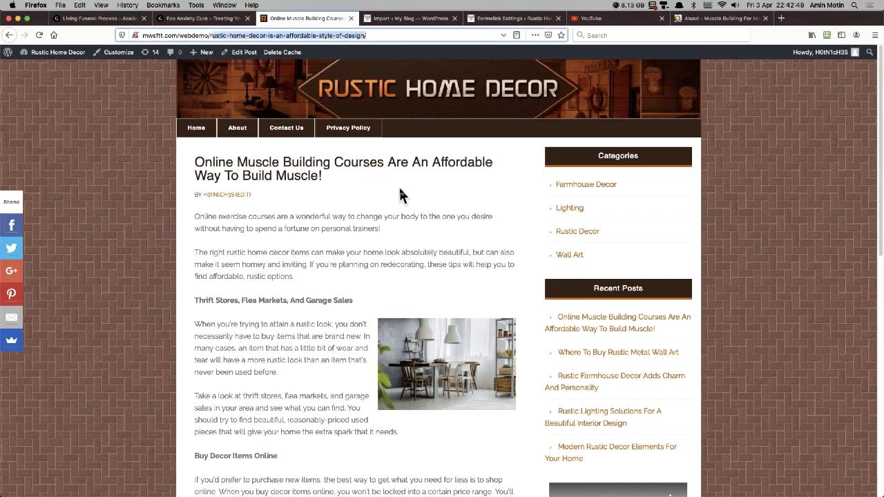
left_click(260, 249)
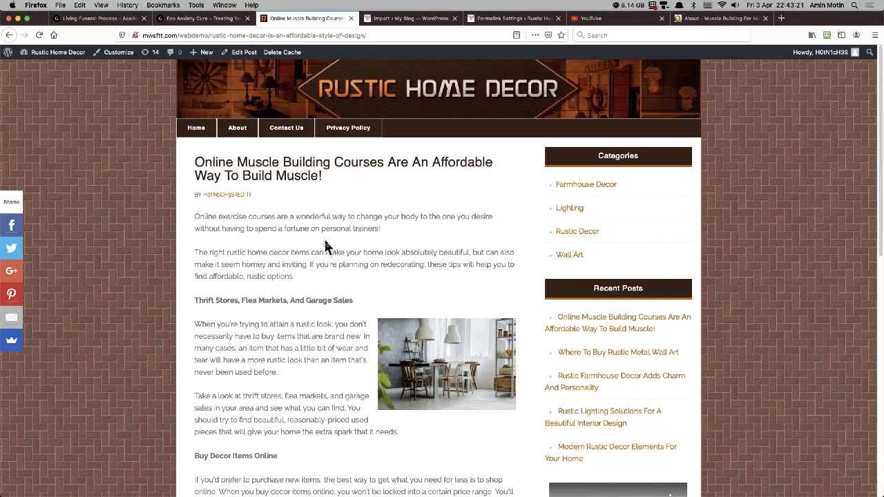
scroll(242, 274, "down", 2)
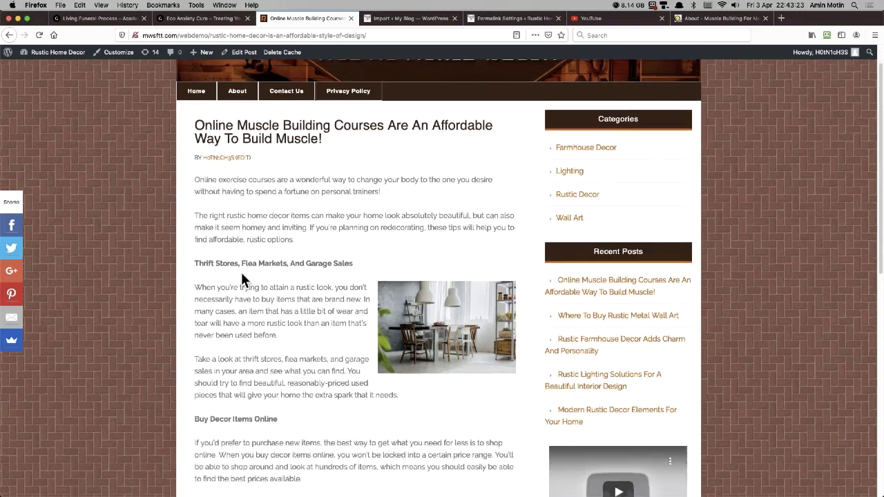
left_click_drag(194, 263, 356, 270)
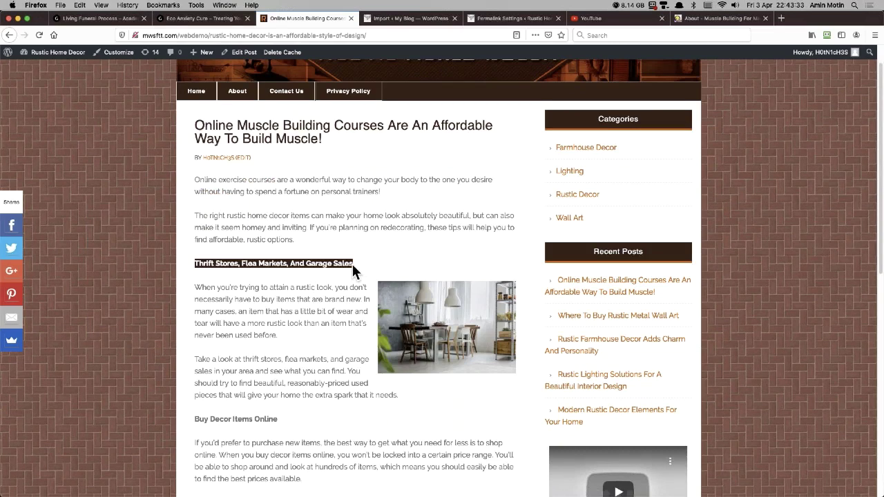
left_click_drag(196, 263, 239, 263)
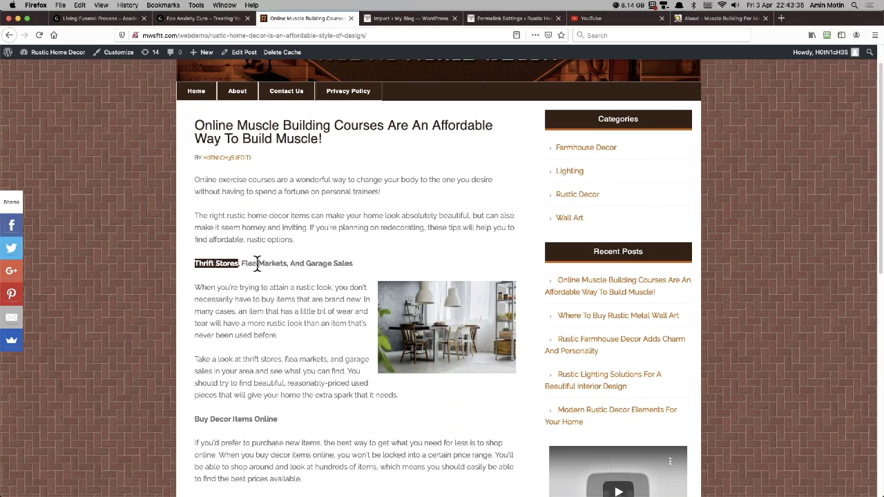
left_click(257, 263)
double_click(323, 263)
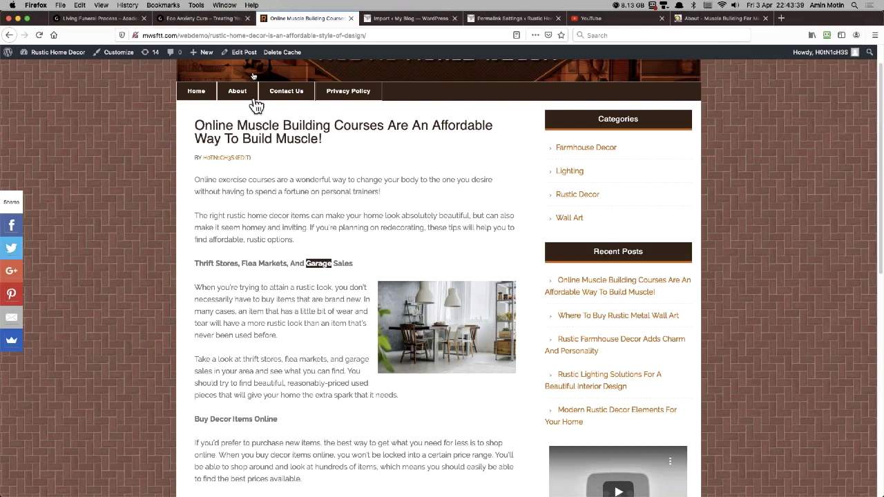
Reopen the post for editing, clear its permalink slug so it regenerates from the post title, and update the post
left_click(252, 58)
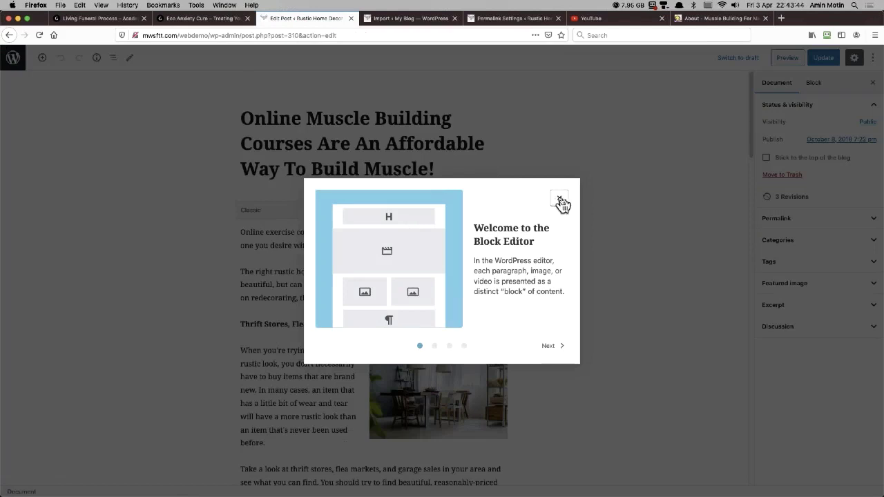
left_click(559, 201)
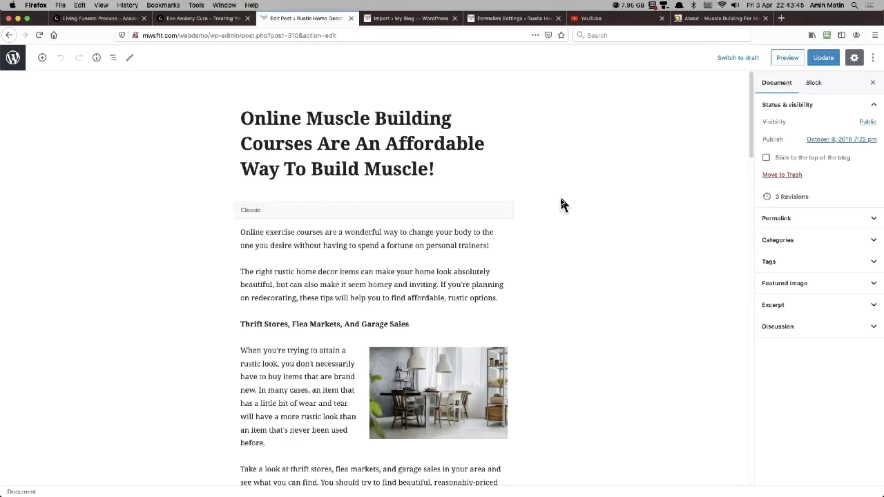
left_click(384, 121)
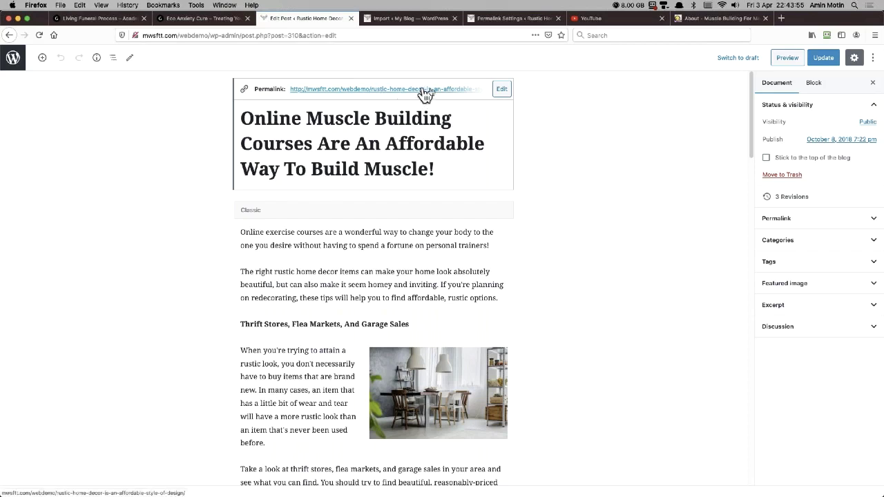
left_click(503, 90)
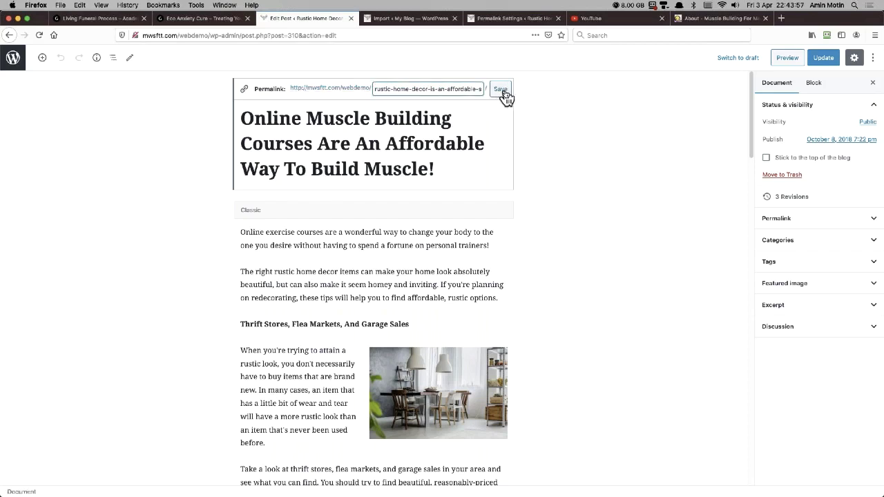
triple_click(428, 91)
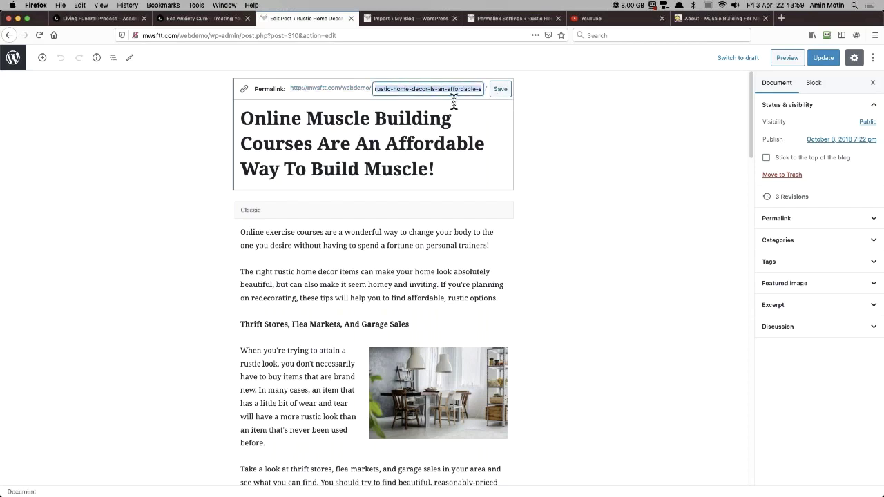
key("BackSpace")
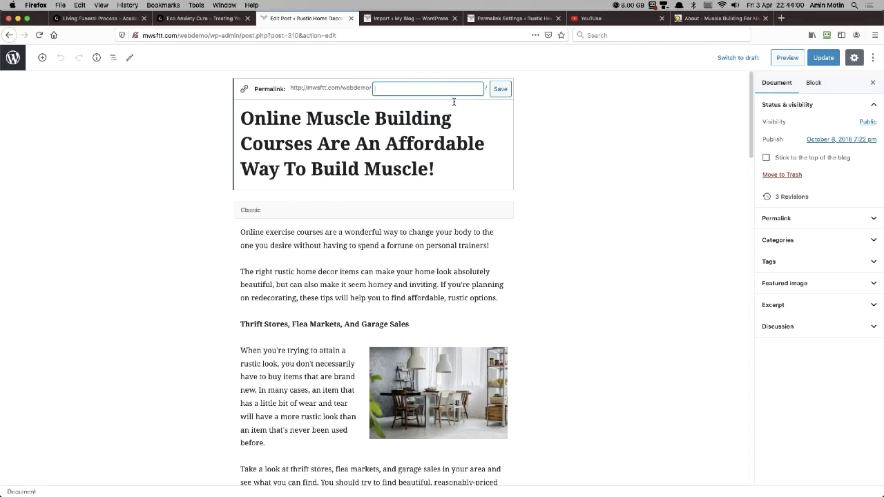
left_click(499, 91)
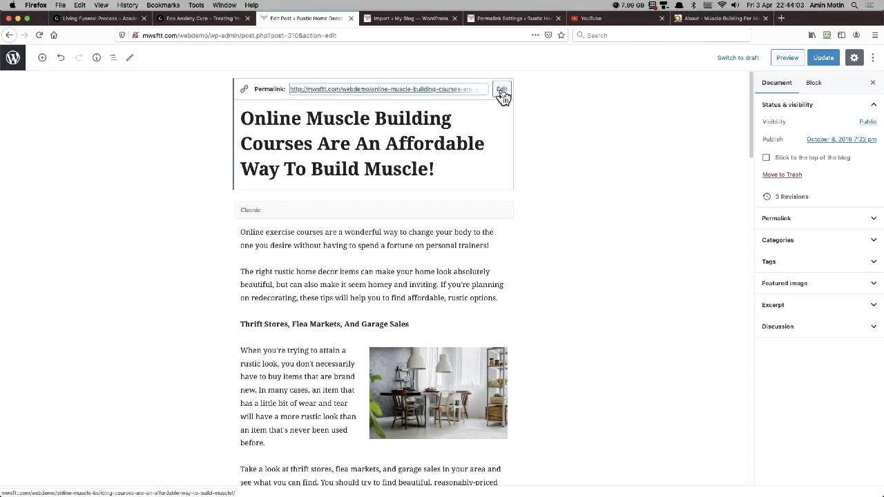
left_click(823, 59)
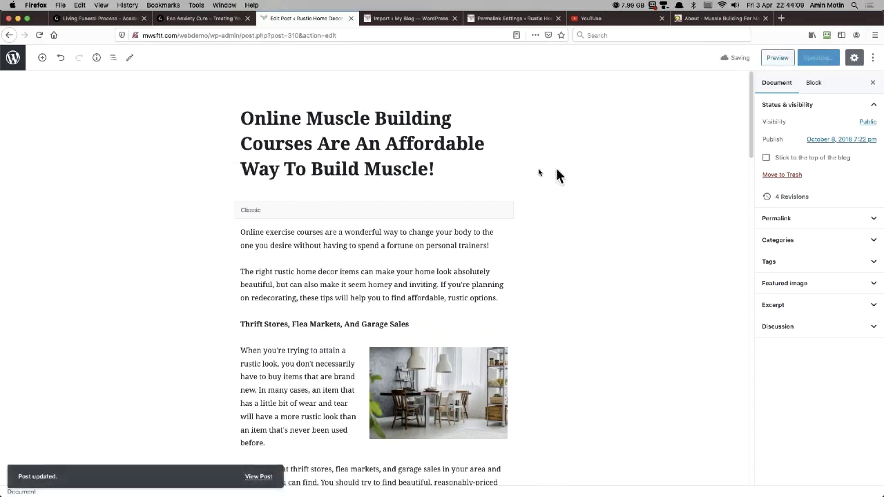
View the updated post on the site and examine the slug in its URL
left_click(259, 477)
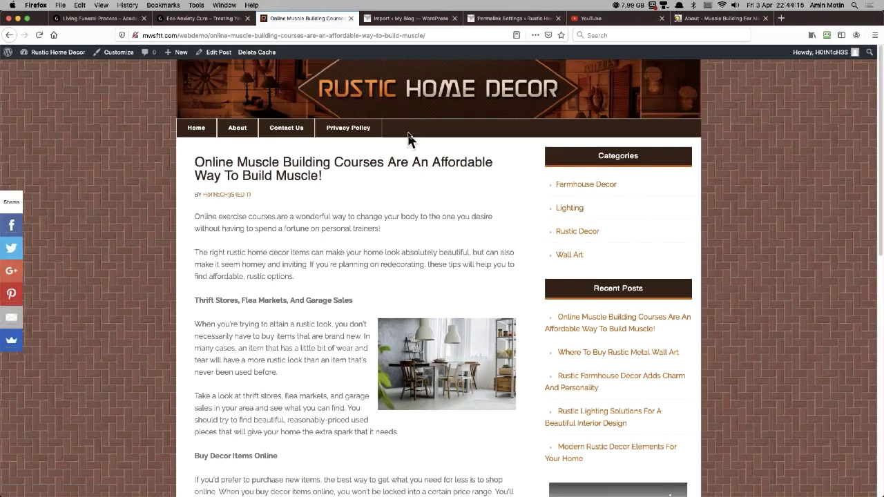
left_click(211, 35)
left_click_drag(210, 36, 442, 35)
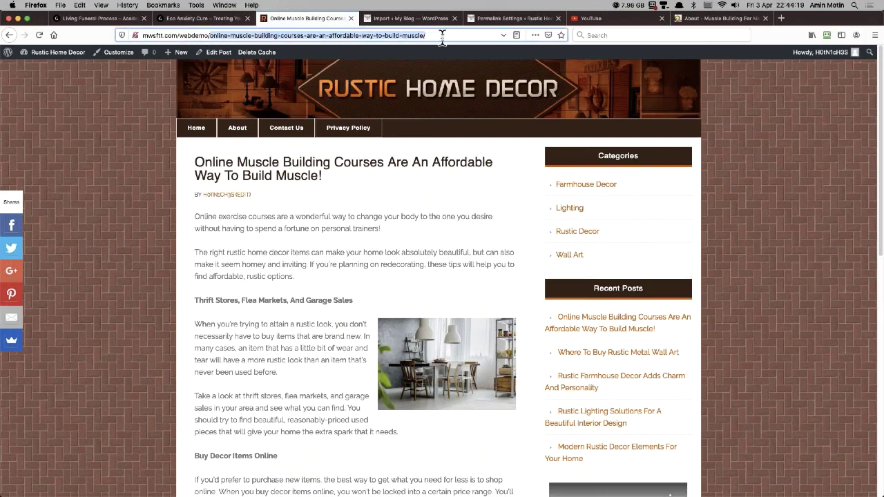
left_click(442, 35)
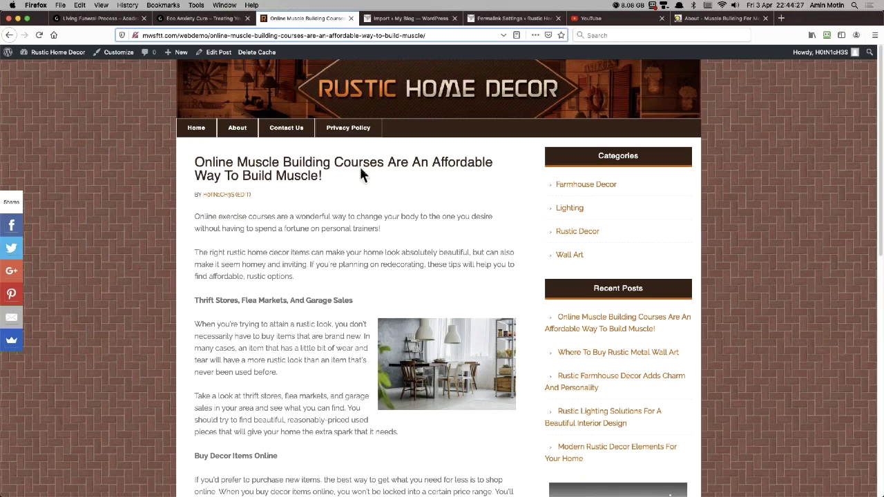
Edit the post again, set its permalink slug to "online-muscle-course", and update it
left_click(235, 57)
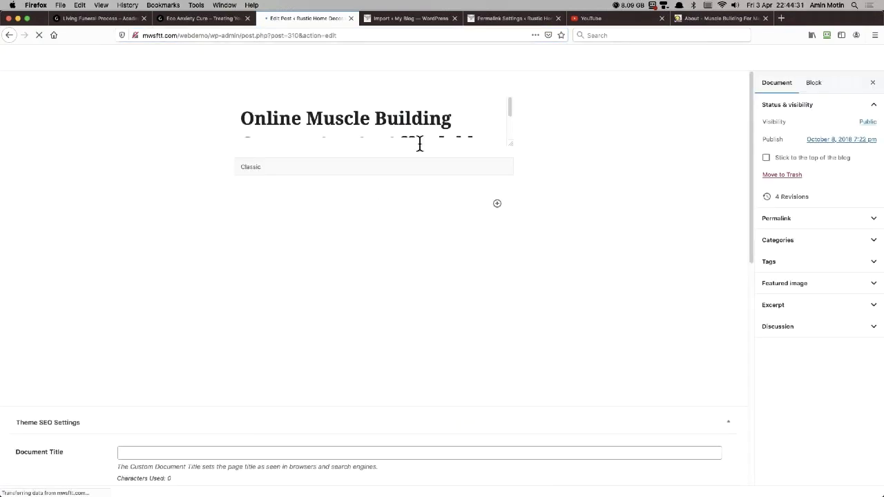
left_click(400, 142)
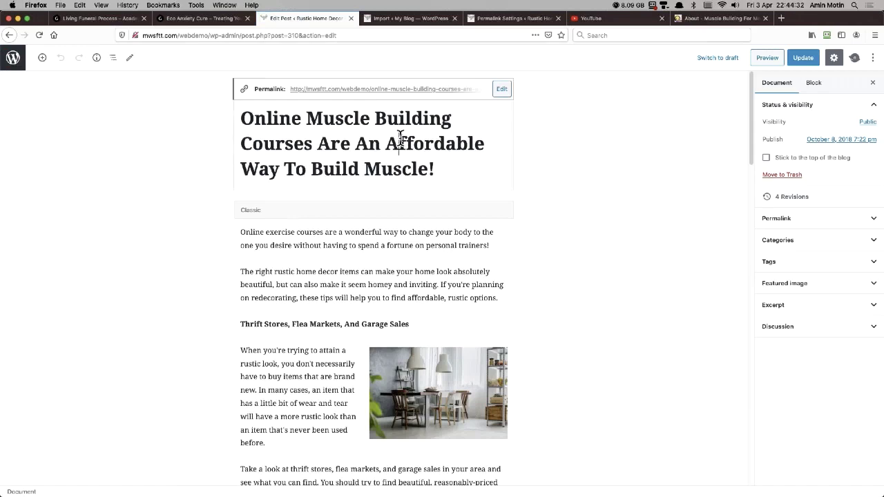
left_click(501, 89)
triple_click(430, 90)
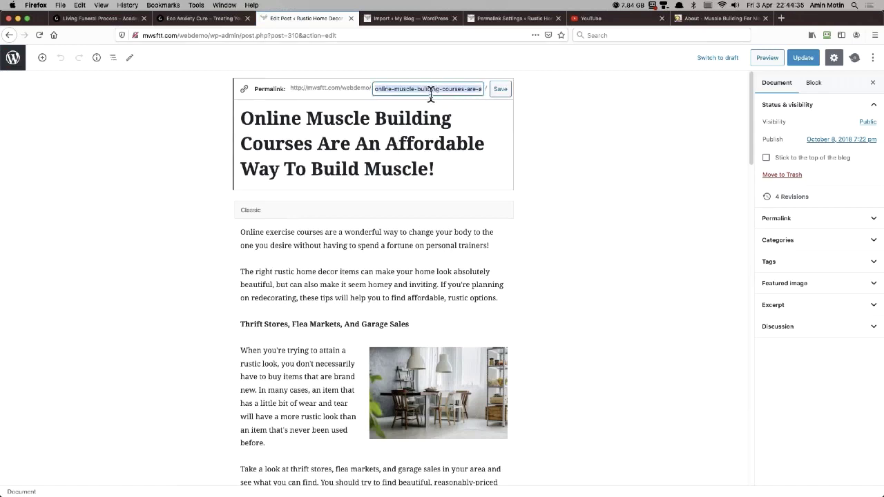
key("BackSpace")
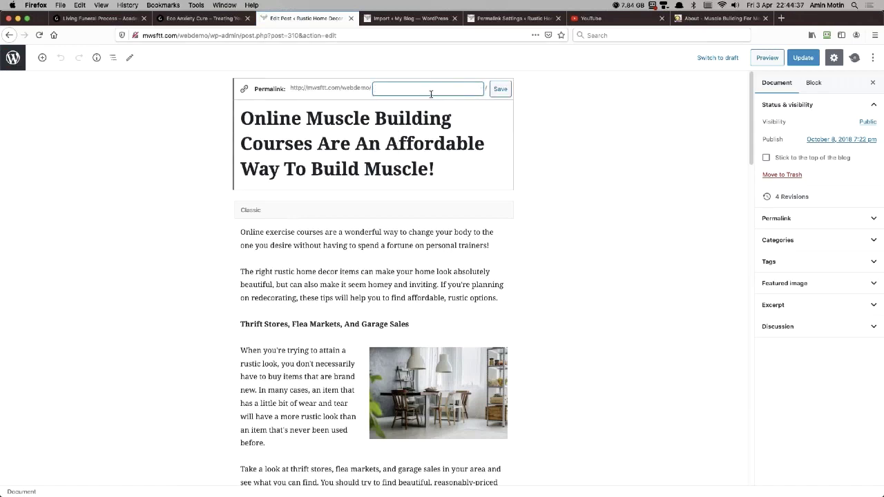
type("online-muscle-course")
left_click(502, 92)
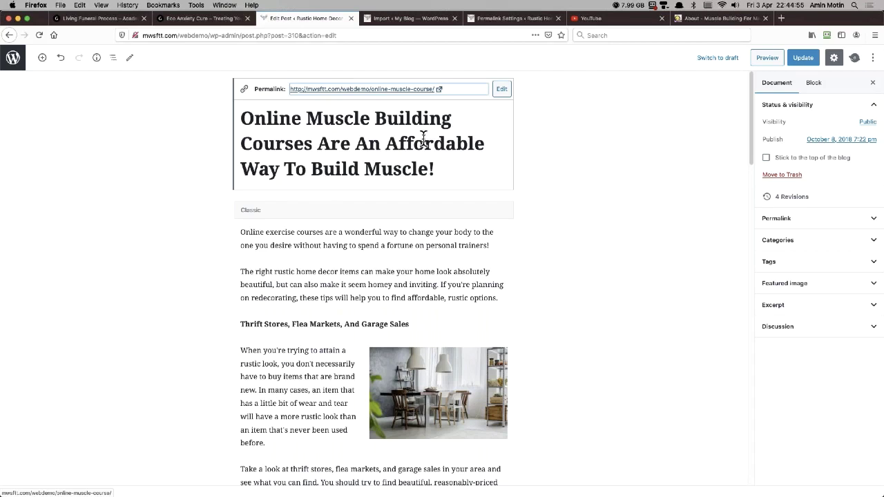
left_click(804, 59)
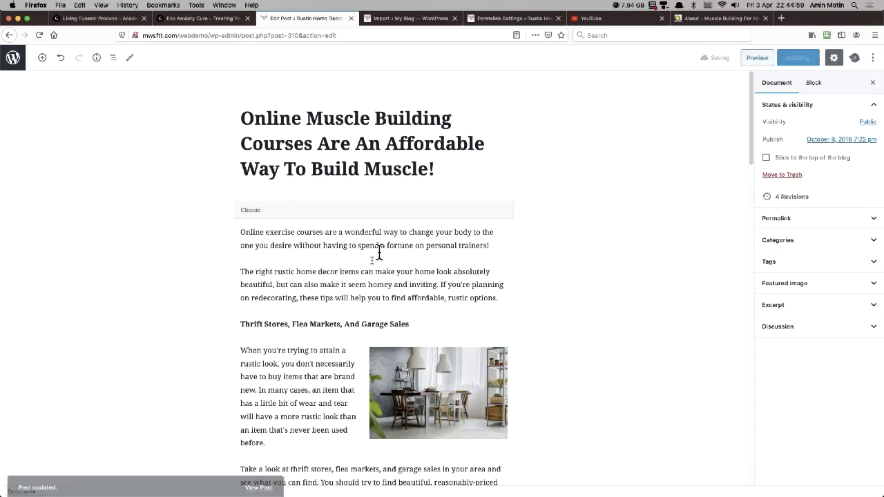
Review the post body's sections and subheadings, including "Buy Decor Items Online" and "Splurge On The Right Items", for decor wording to adapt
left_click(241, 278)
scroll(249, 207, "down", 10)
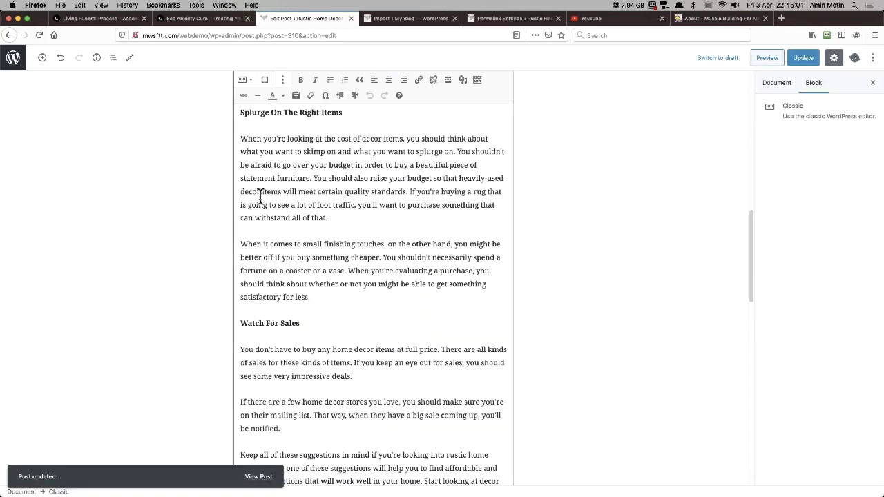
scroll(260, 196, "up", 10)
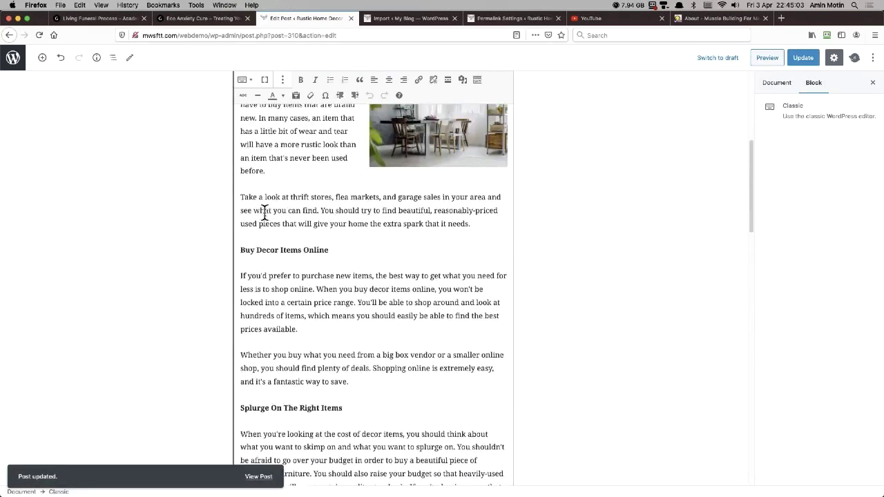
scroll(264, 210, "up", 4)
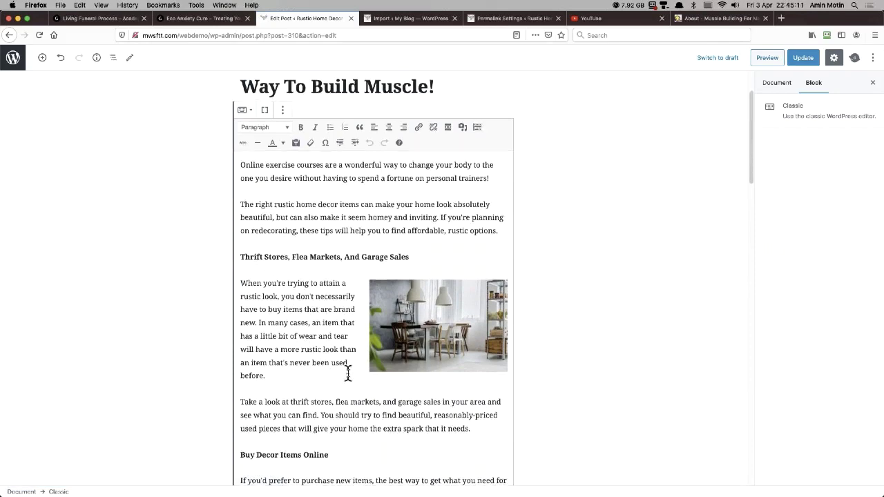
scroll(348, 373, "down", 3)
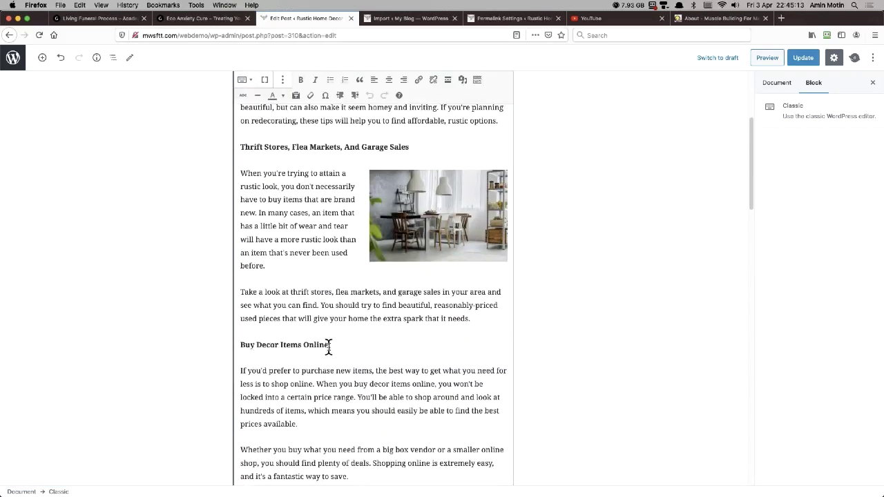
double_click(262, 344)
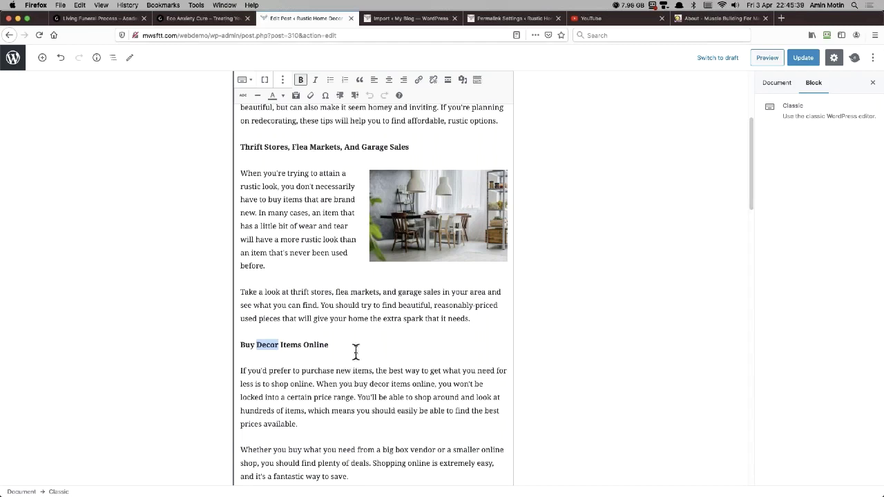
scroll(356, 350, "down", 5)
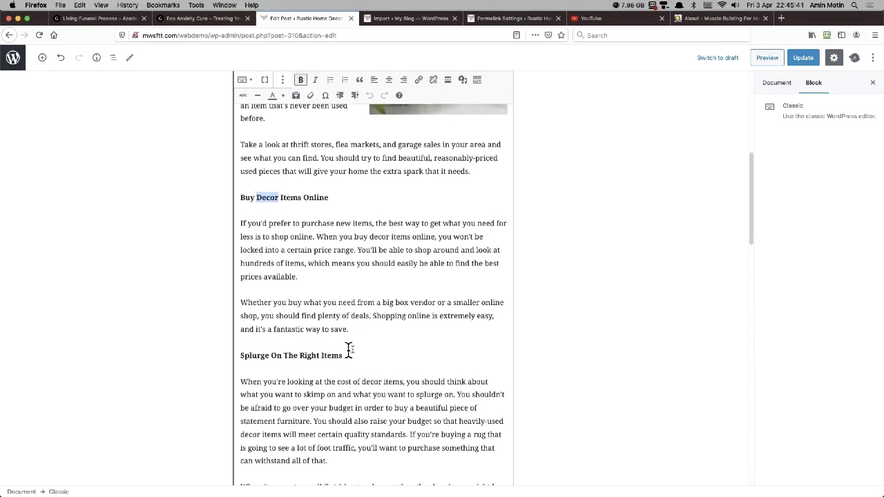
scroll(350, 350, "down", 3)
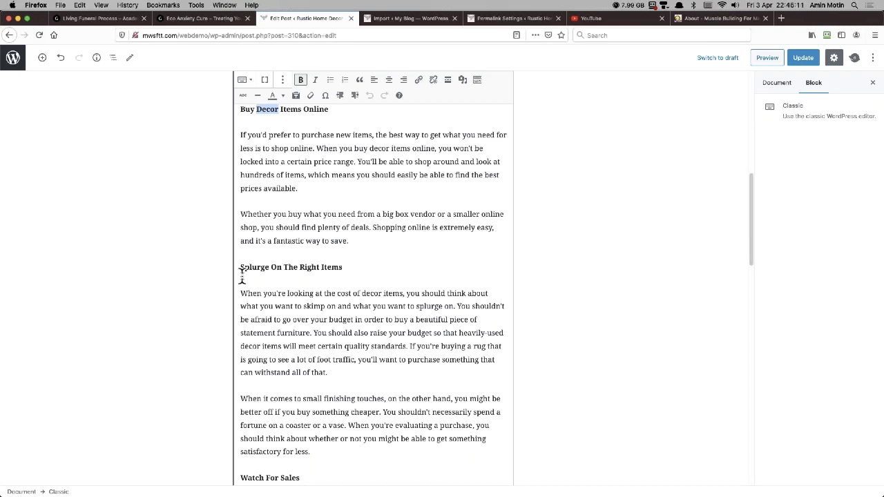
scroll(258, 281, "down", 5)
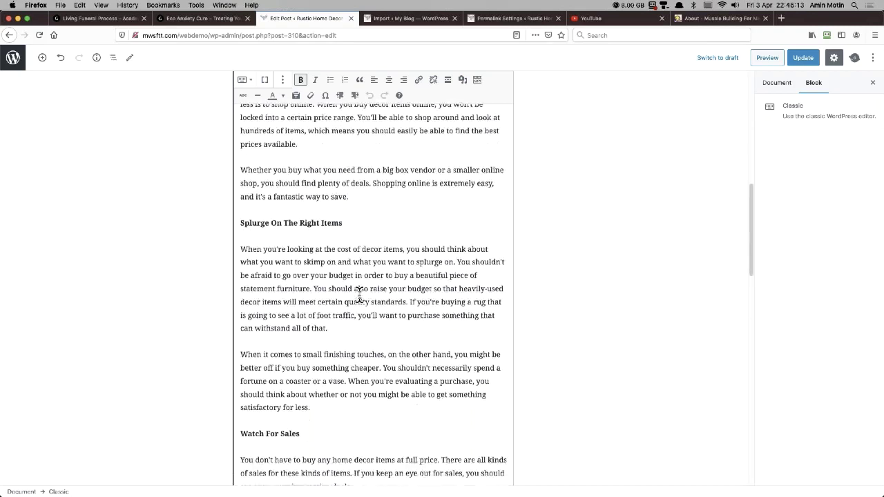
Examine the first paragraph under "Splurge On The Right Items" sentence by sentence, including the sentence about buying a rug
left_click(241, 164)
left_click_drag(241, 164, 495, 189)
left_click(396, 217)
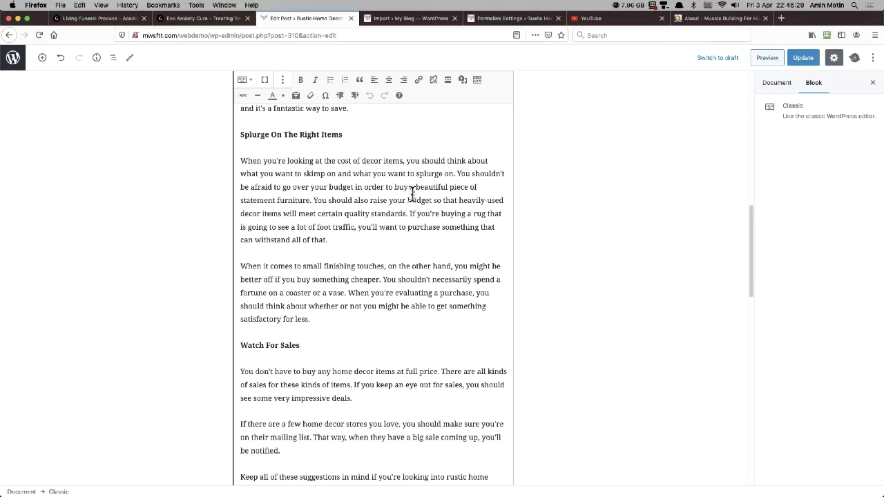
left_click(484, 173)
left_click_drag(362, 187, 312, 201)
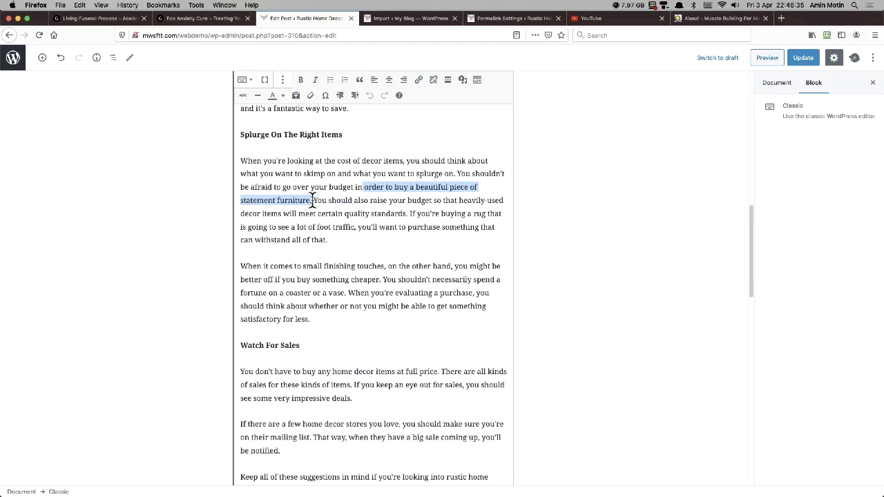
key("ctrl+v")
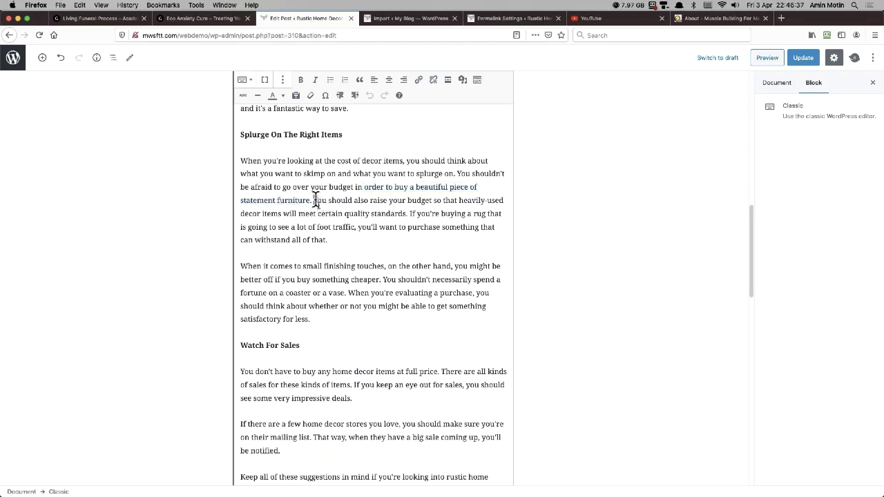
left_click_drag(314, 200, 416, 213)
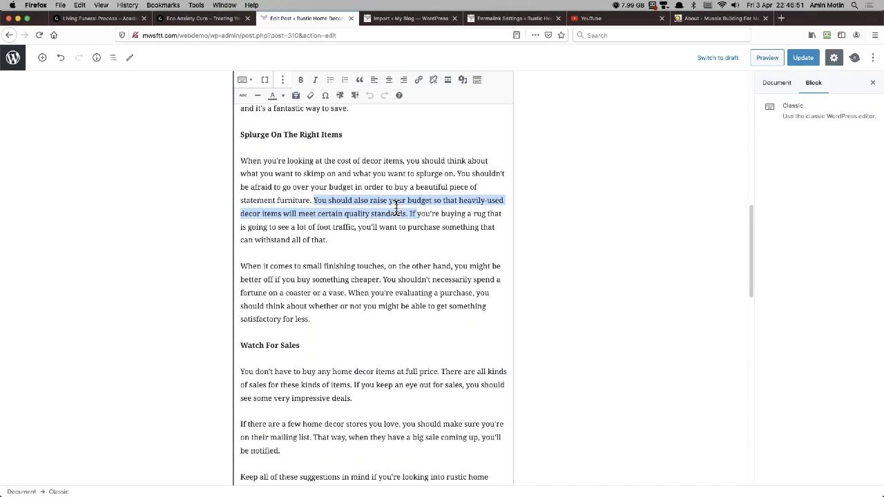
left_click(423, 216)
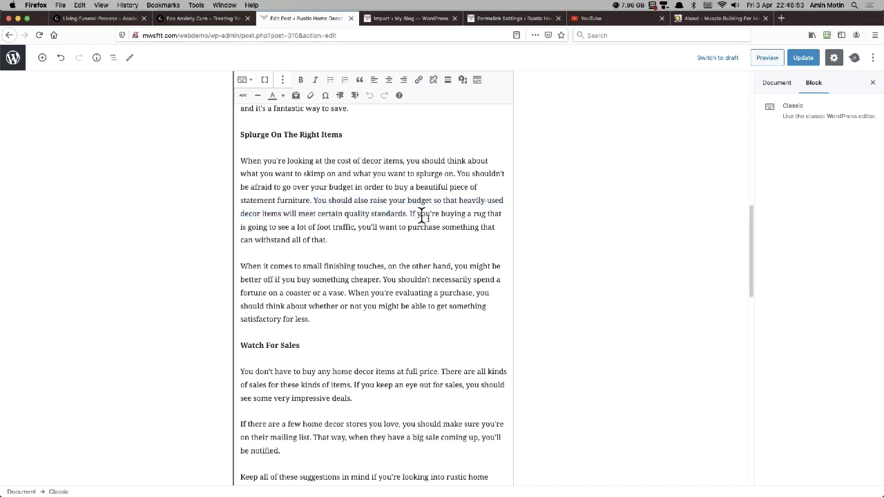
scroll(413, 209, "down", 1)
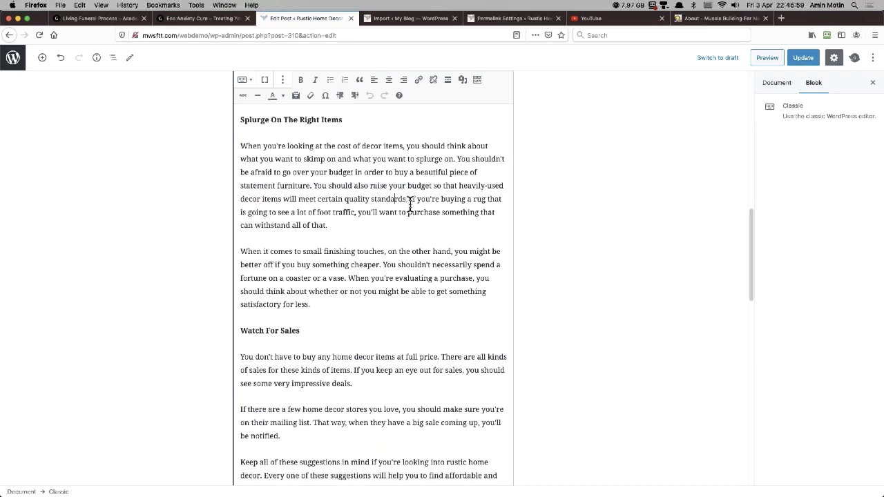
left_click_drag(410, 200, 421, 230)
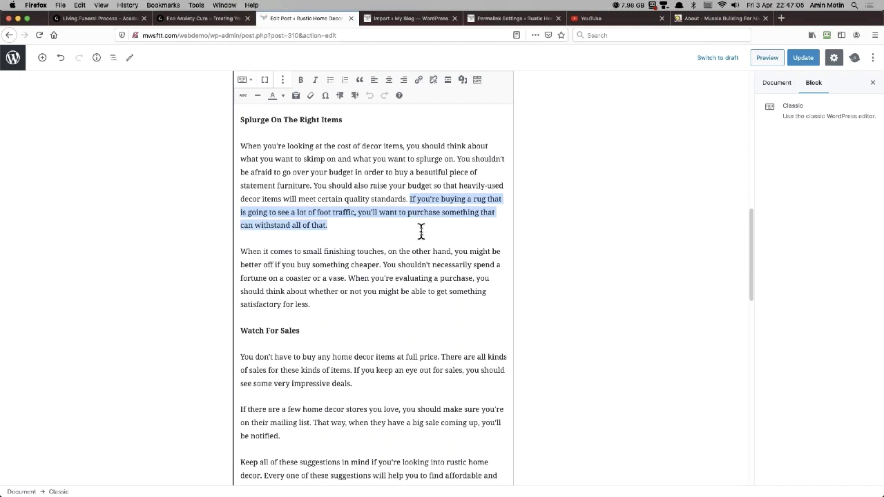
left_click(420, 232)
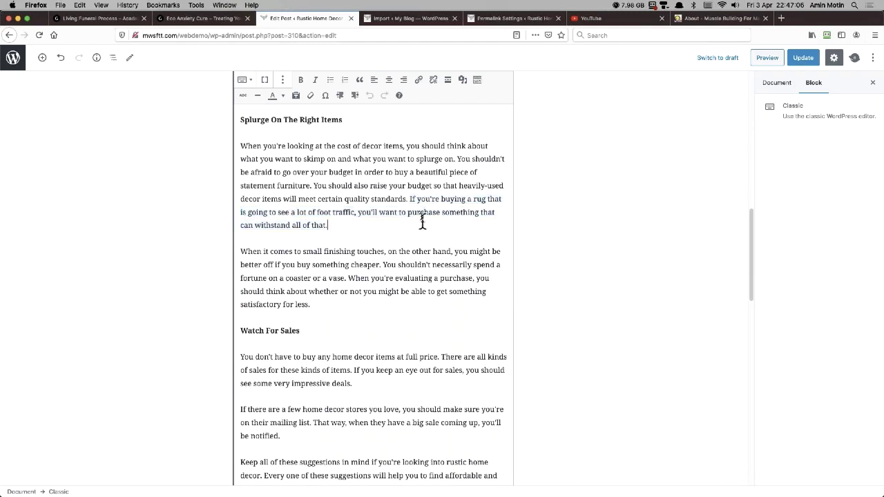
double_click(480, 200)
left_click(420, 202)
left_click_drag(409, 198, 416, 223)
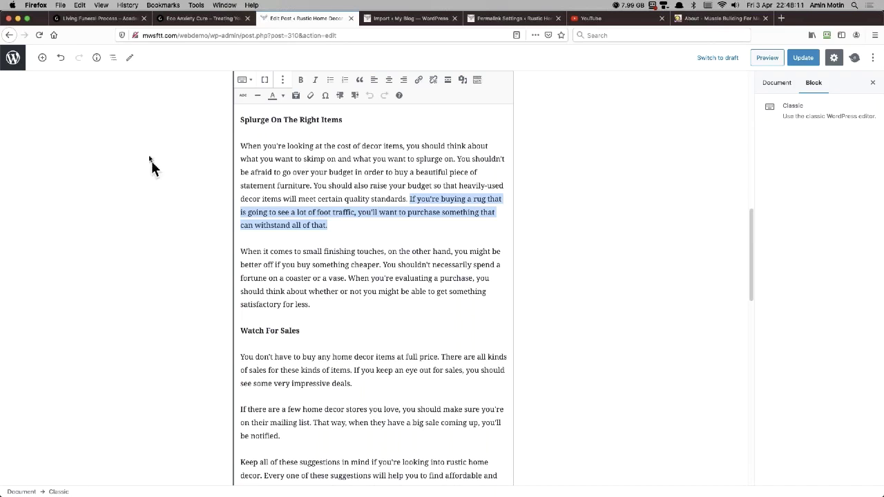
left_click(159, 35)
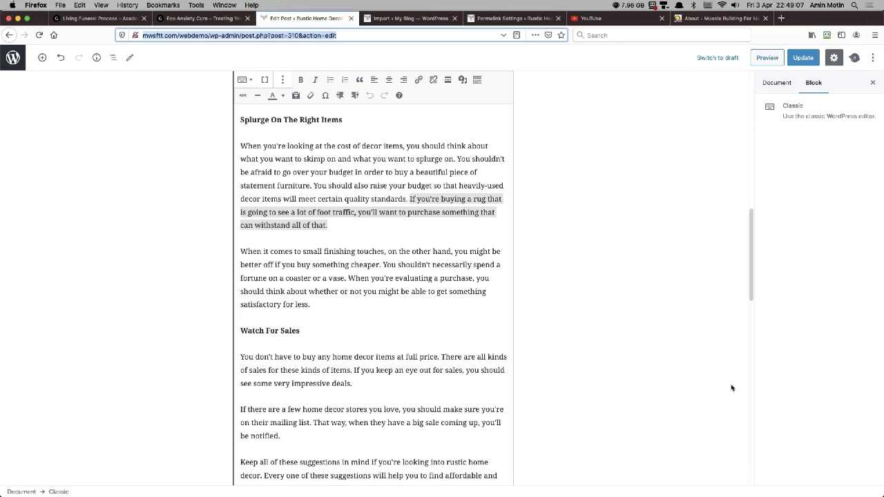
Insert "build muscl at home," after "When you're trying to" in the first paragraph under "Thrift Stores, Flea Markets, And Garage Sales"
scroll(368, 214, "up", 1)
scroll(368, 214, "up", 15)
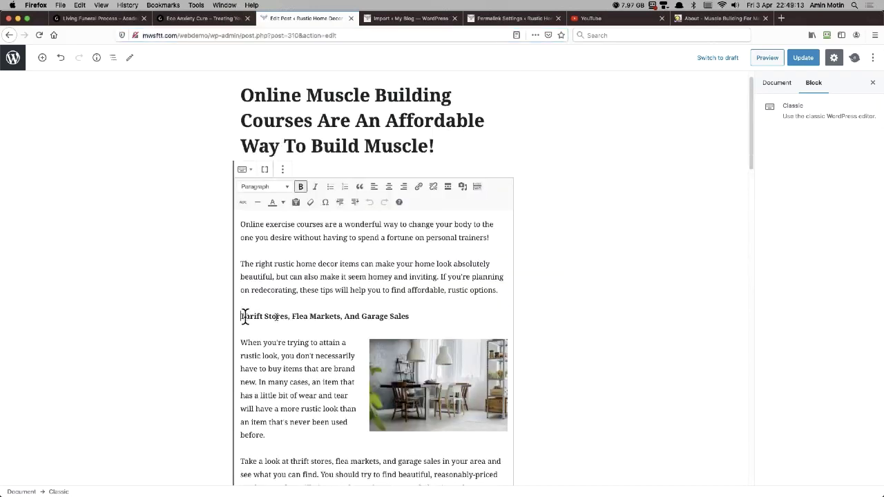
left_click_drag(242, 317, 439, 316)
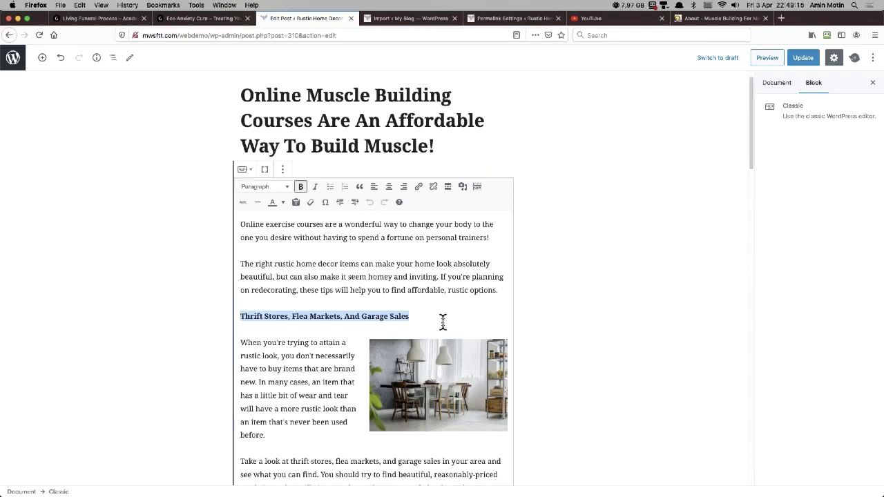
left_click(280, 378)
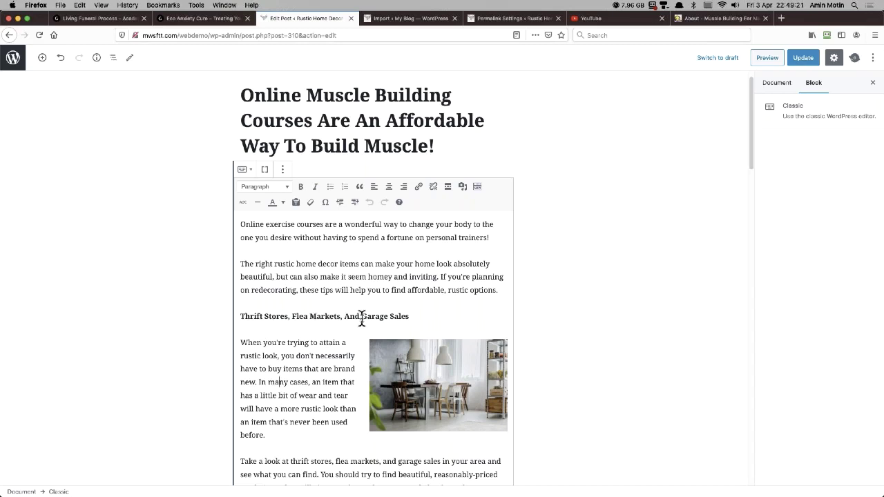
left_click(321, 343)
type("build muscl at ho")
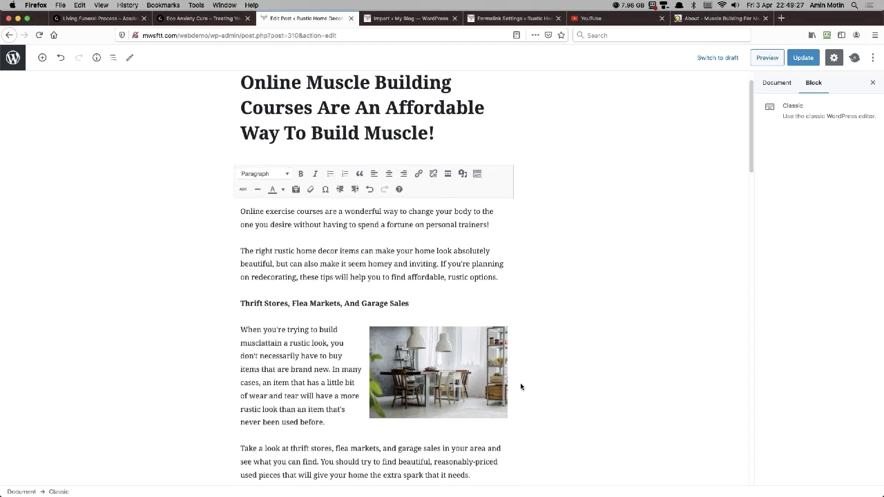
type("me,")
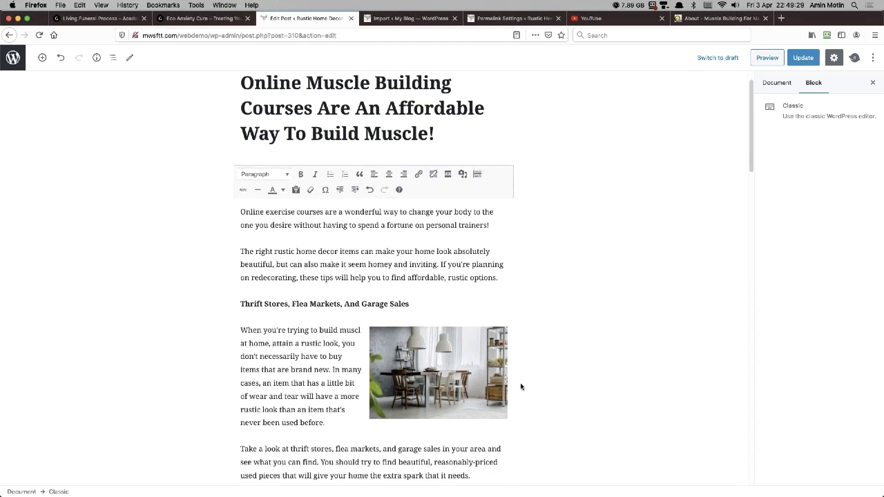
Delete the phrase "attain a rustic look," from that paragraph's first sentence
key("shift+Right")
key("shift+Right")
key("shift+Right")
key("shift+Right")
key("shift+Right")
key("shift+Right")
key("shift+Right")
key("shift+Right")
key("shift+Right")
key("shift+Right")
key("shift+Right")
key("shift+Right")
key("shift+Right")
key("shift+Right")
key("shift+Right")
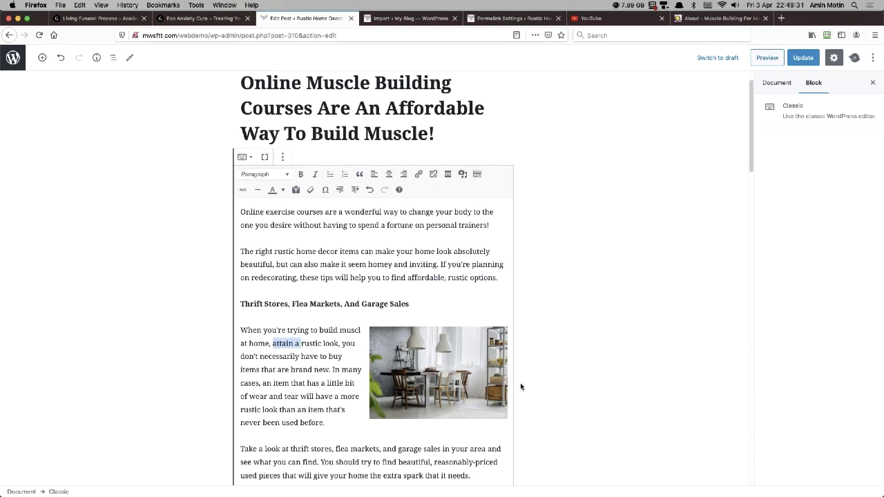
key("shift+Right")
key("shift+Right")
key("shift+Right")
key("shift+Right")
key("shift+Right")
key("shift+Right")
key("BackSpace")
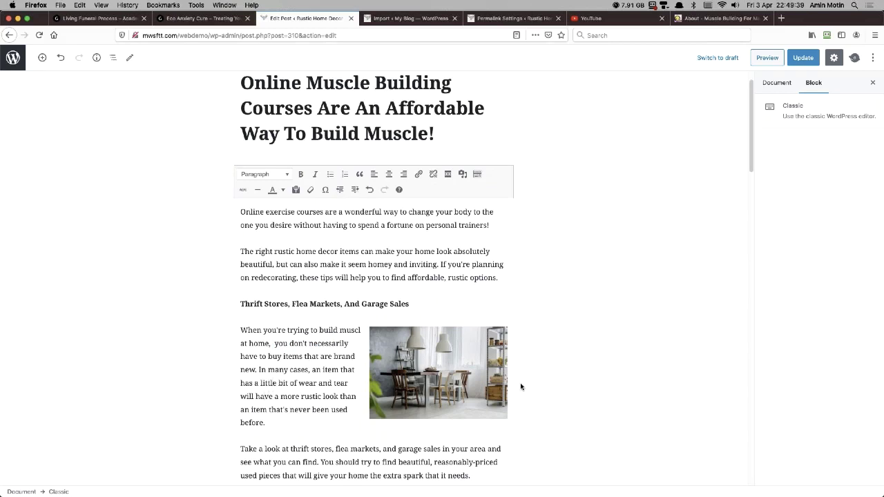
Insert "still have lots of life in it and give you a good workout." after "a little bit of wear and tear will"
type("sto")
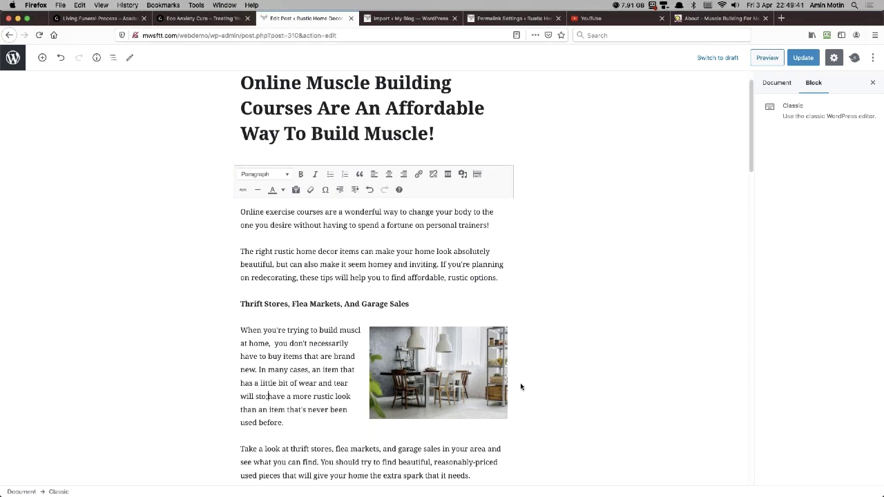
type("ll have so")
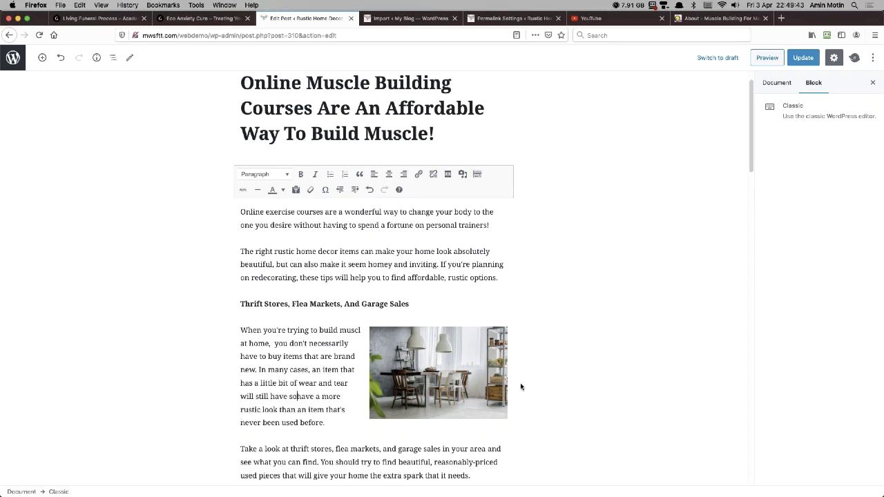
type("ts of l;ife in")
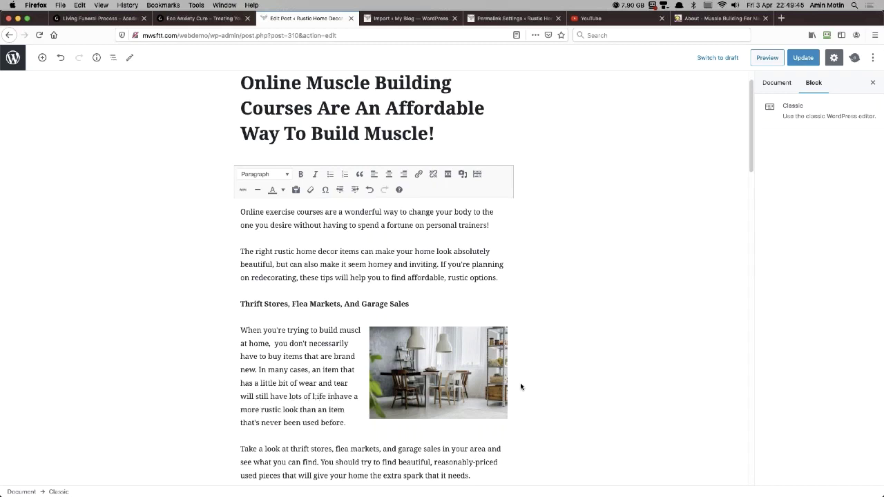
key("BackSpace")
key("BackSpace")
key("BackSpace")
key("BackSpace")
key("BackSpace")
key("BackSpace")
type("and gie")
scroll(520, 386, "down", 1)
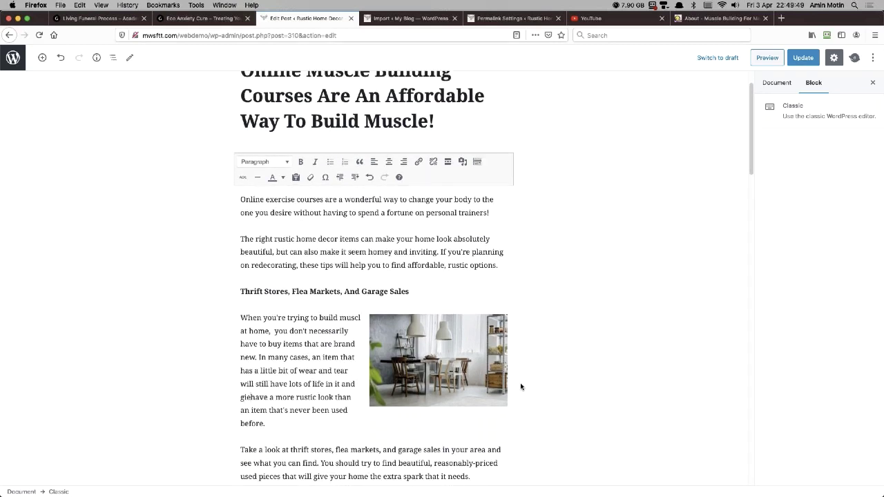
key("BackSpace")
type("ve you a")
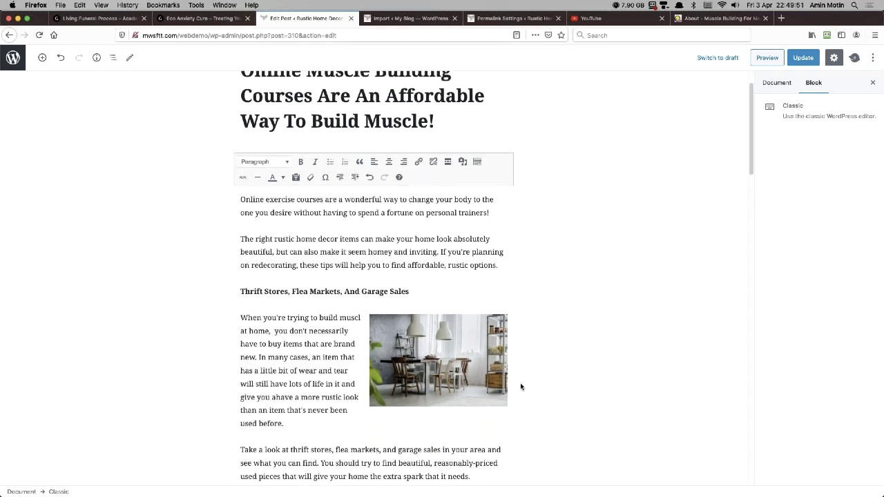
type(" good wor")
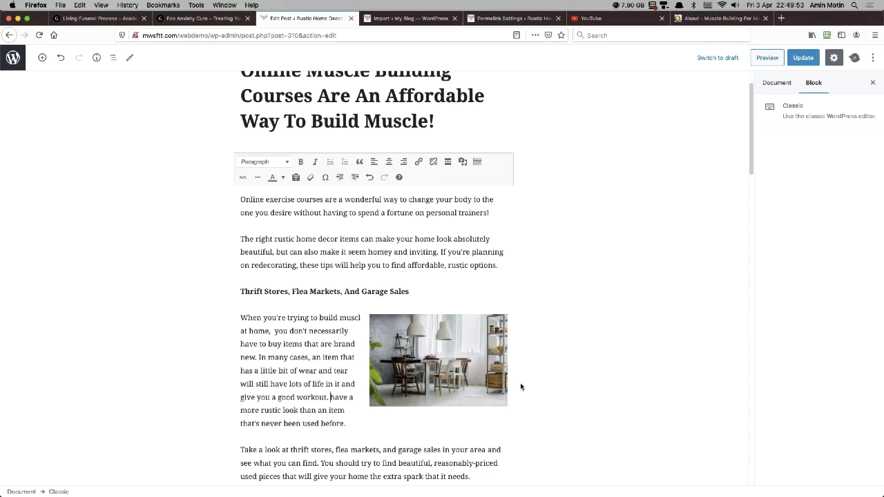
Add "Barebells, for example, are prertty solid and long lasting!" and delete the leftover text from "have a more rustic look" to the paragraph's end
type("kout. Bab")
key("BackSpace")
type("rebells, fo")
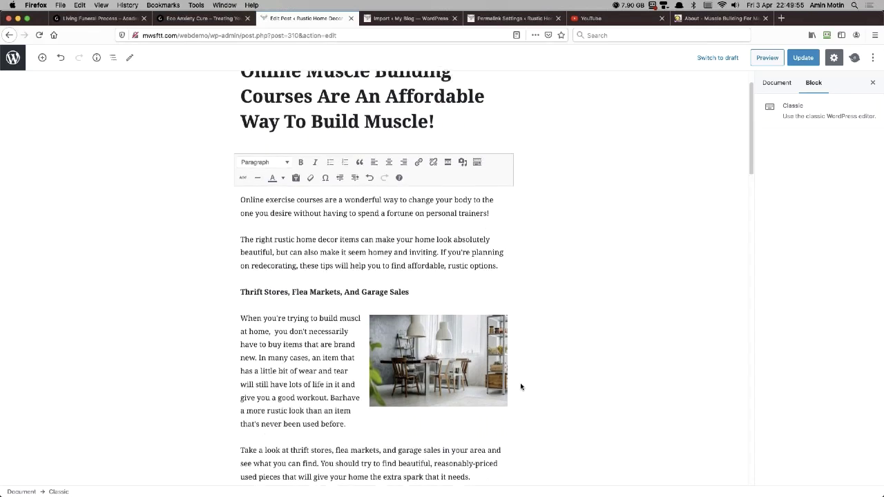
type("r example")
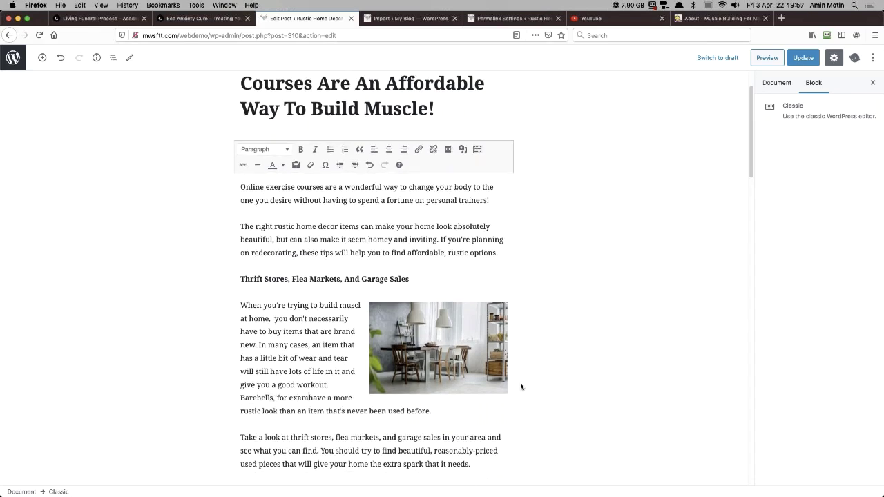
type(", are prertty so")
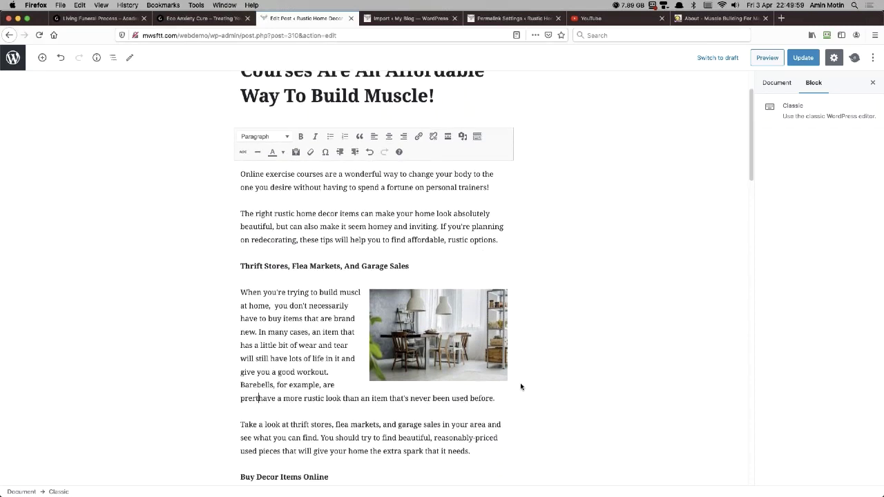
type("lid and long lasting")
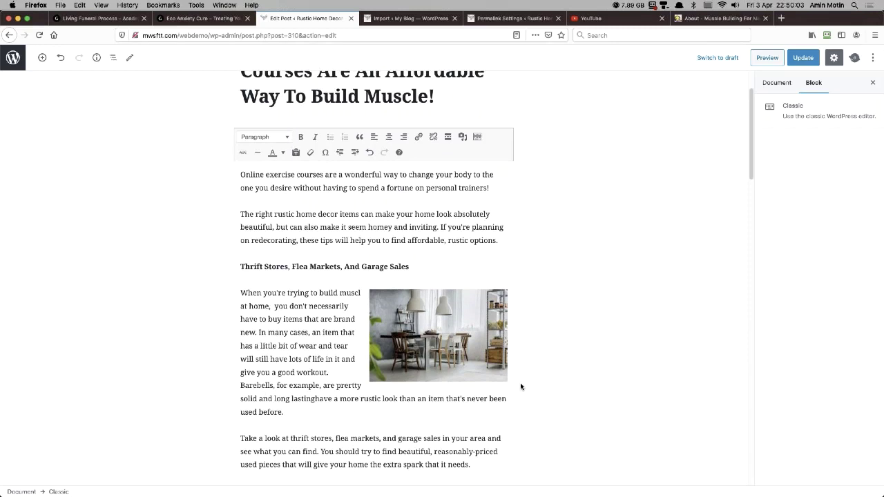
type(".")
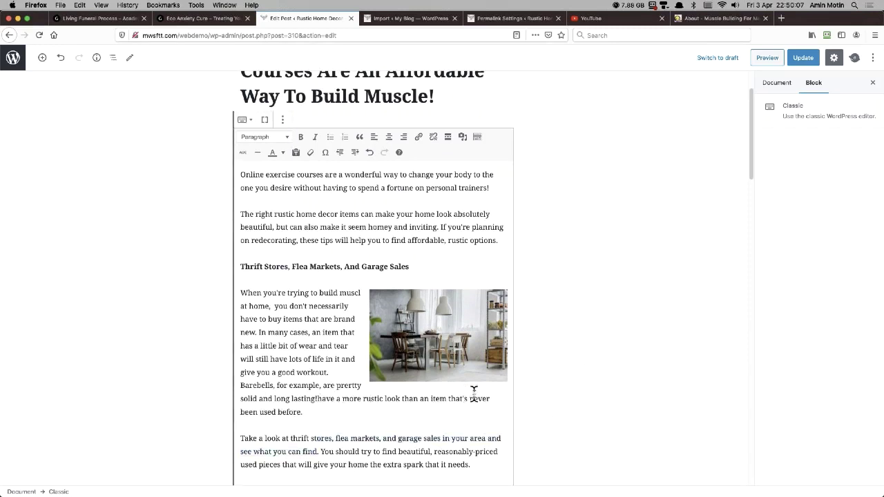
key("shift+Down")
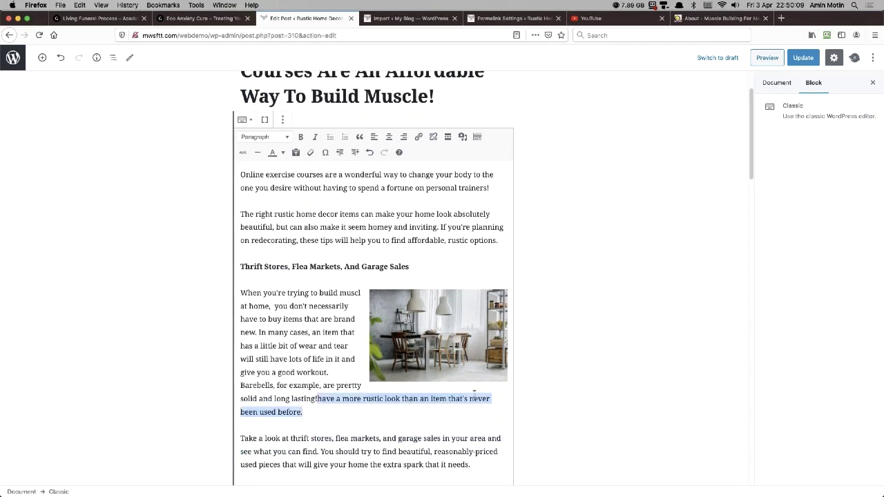
key("BackSpace")
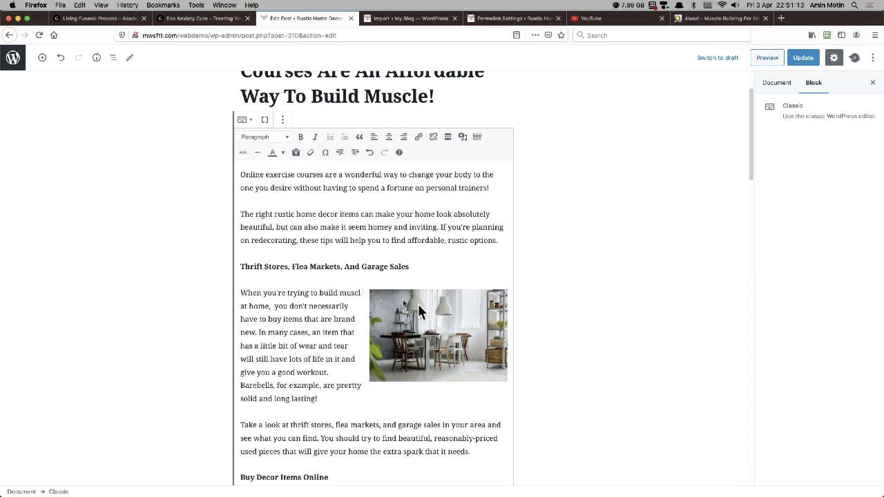
Correct "muscl" to "muscle" in the paragraph's opening sentence, then update the post and view it on the site
type("e")
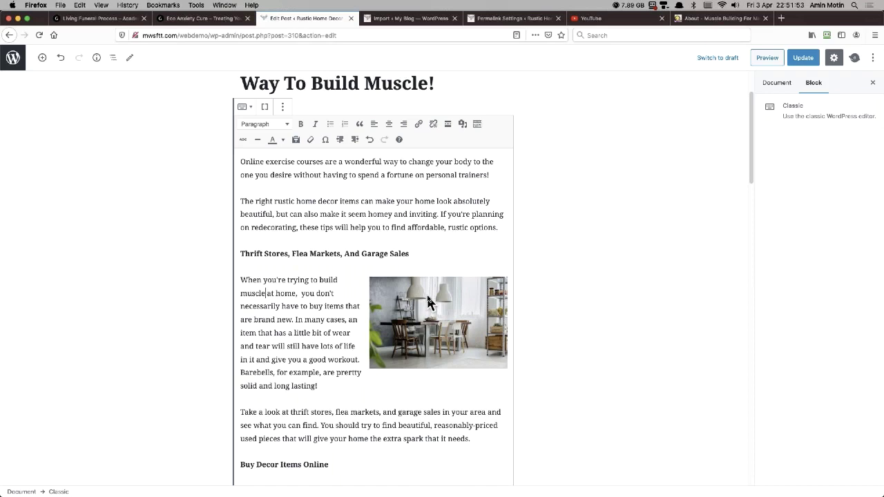
left_click(803, 58)
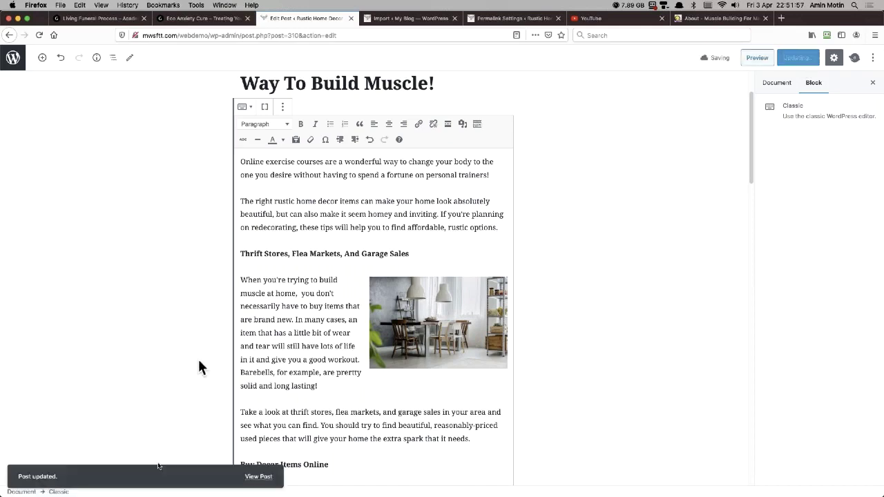
left_click(251, 477)
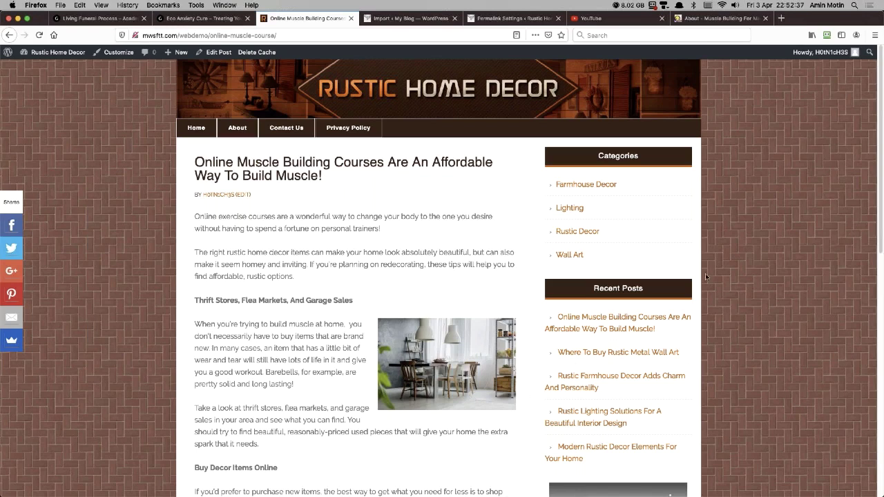
Open pexels.com in a new browser tab and search its free photos for "exercise"
left_click(780, 22)
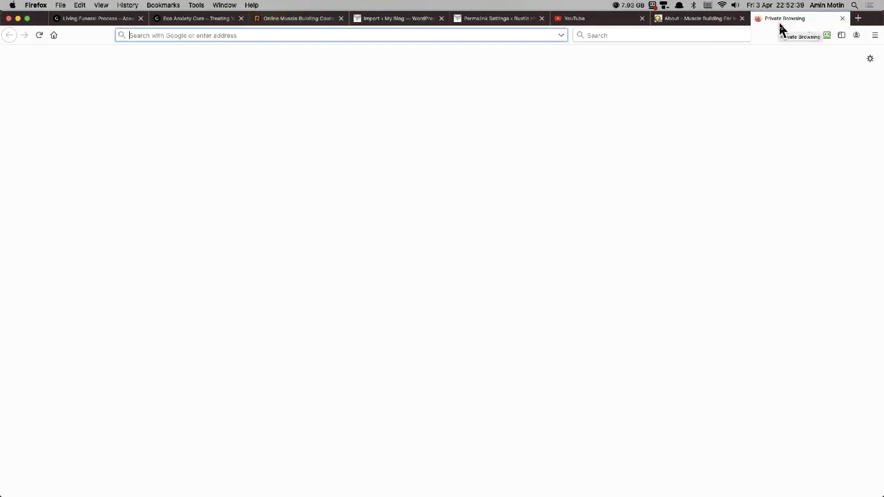
type("pexels.com")
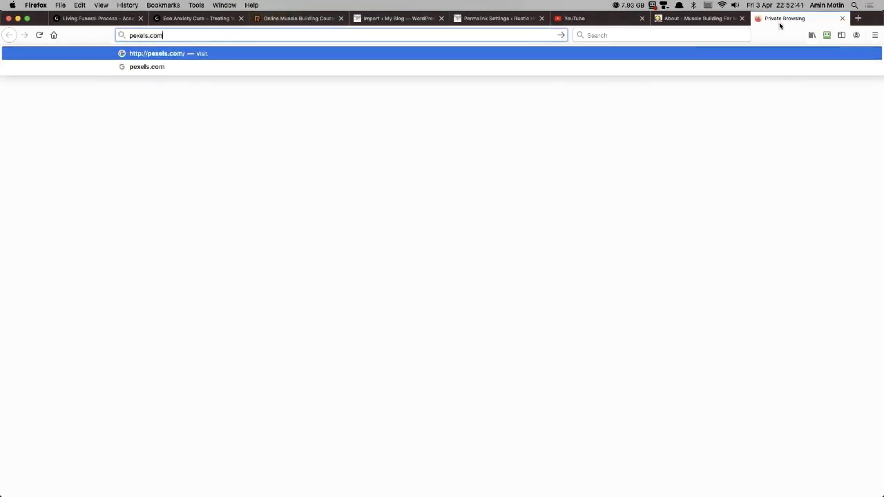
key("Return")
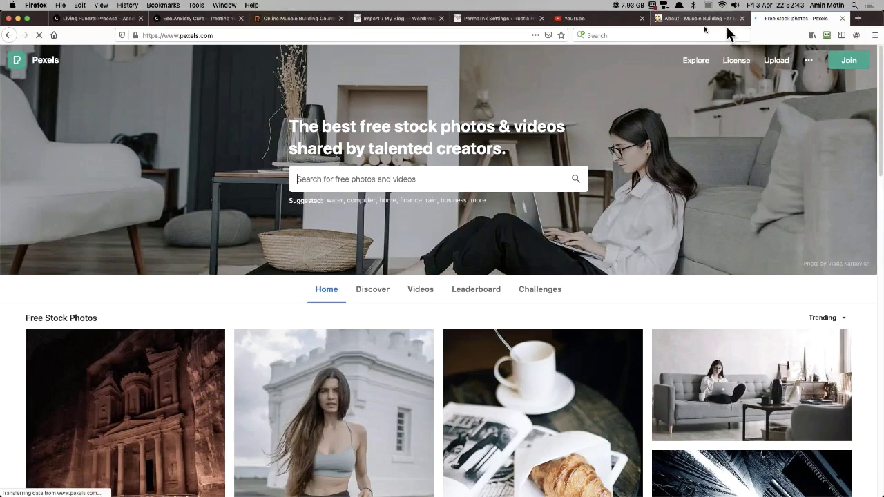
left_click(422, 177)
type("e")
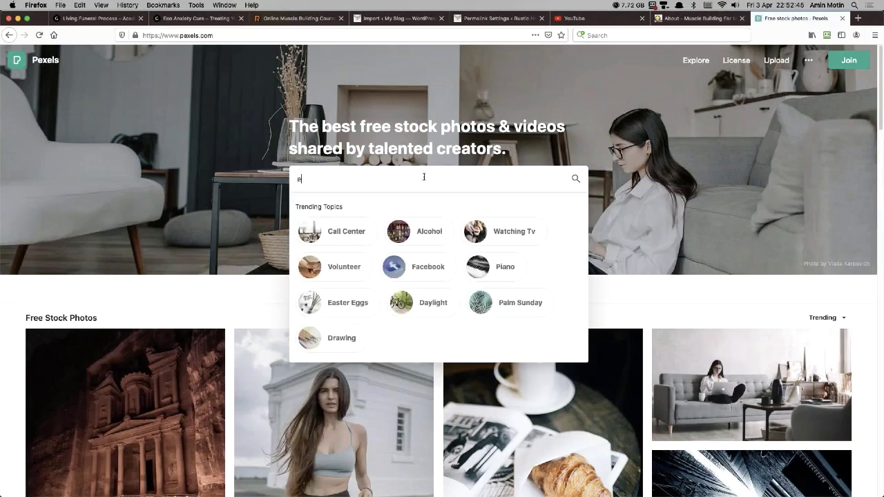
type("xercise")
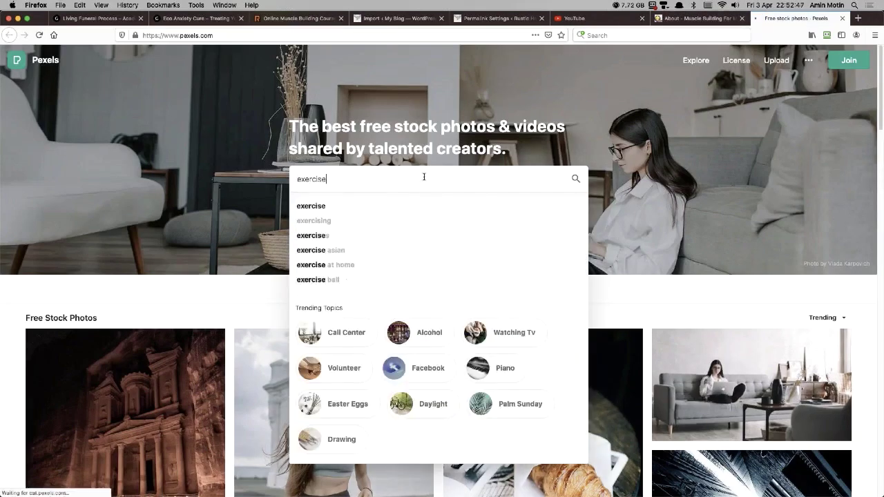
key("Return")
Browse the exercise photos and open the one of a person gripping a barbell on a tiled floor
scroll(362, 279, "down", 1)
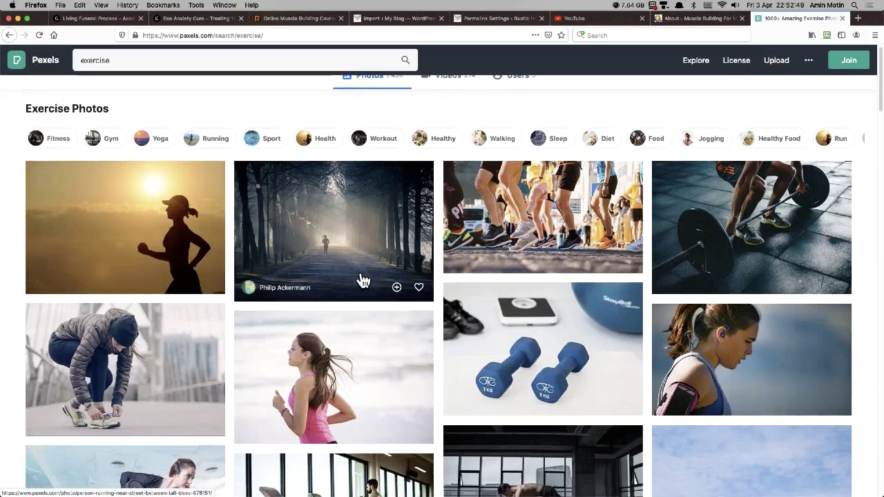
scroll(363, 280, "down", 2)
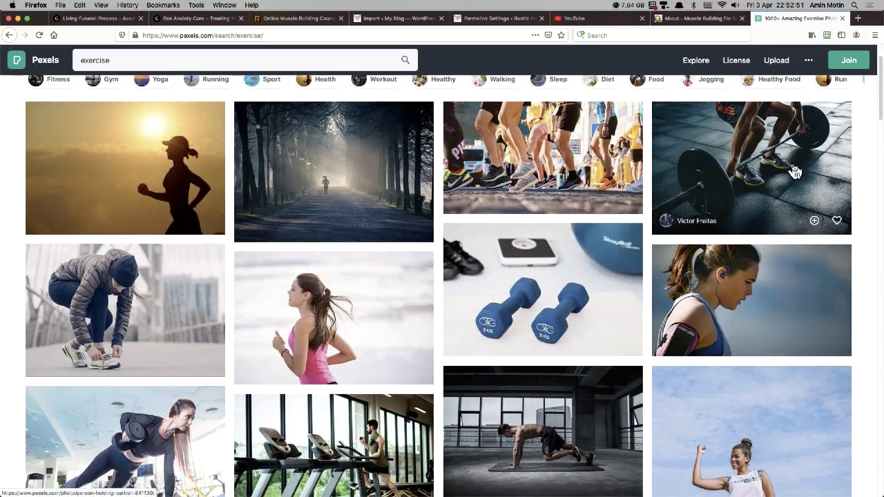
scroll(794, 172, "up", 1)
left_click(794, 172)
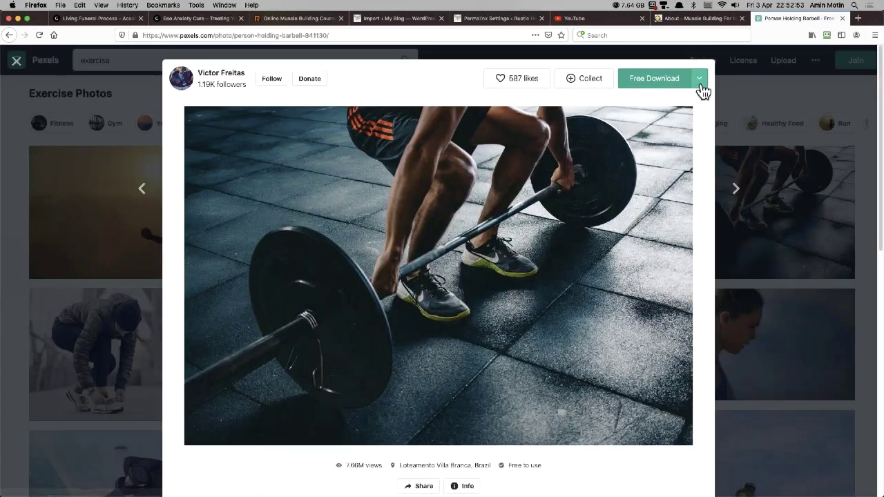
Download the barbell photo at a custom size with a width of 300 and save the file to disk
left_click(699, 83)
left_click(606, 202)
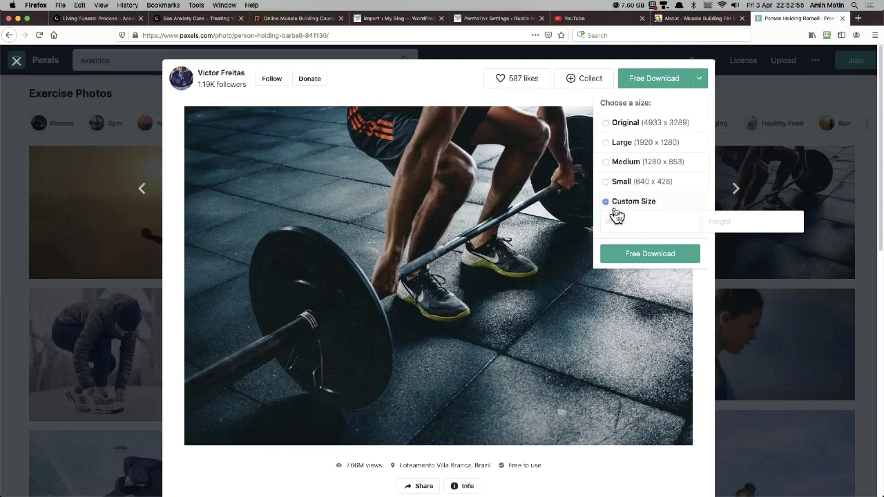
left_click(628, 221)
type("300")
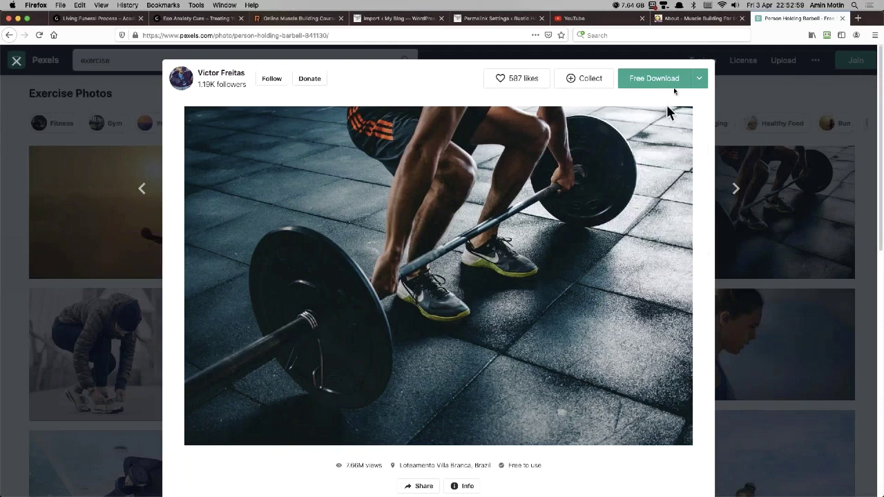
left_click(699, 86)
left_click(656, 258)
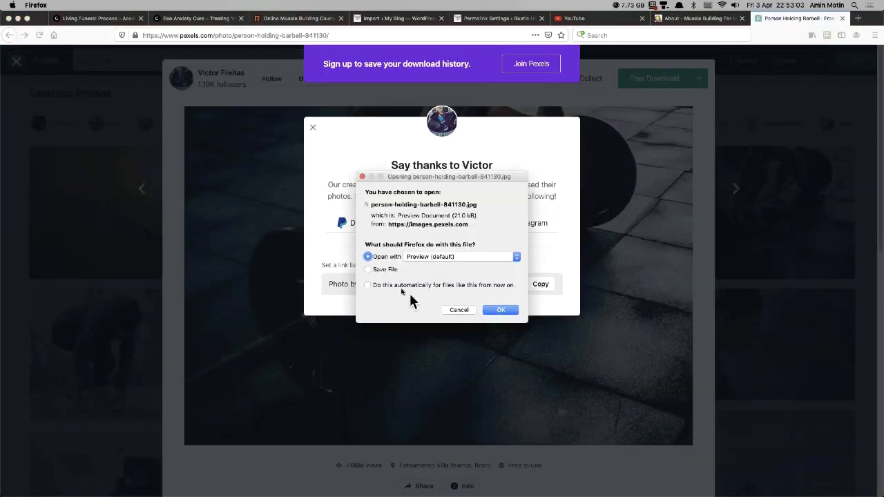
left_click(385, 270)
left_click(499, 311)
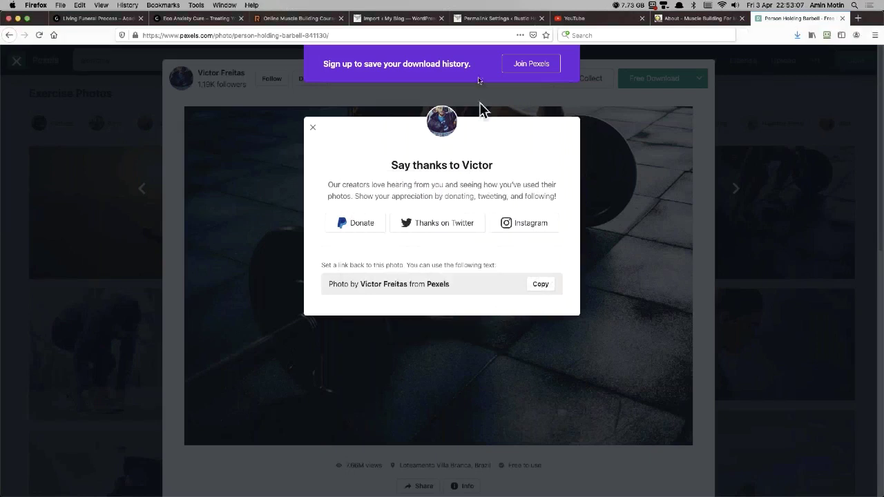
Return to the online muscle course post, open it for editing and remove the dining room image from the text
left_click(298, 21)
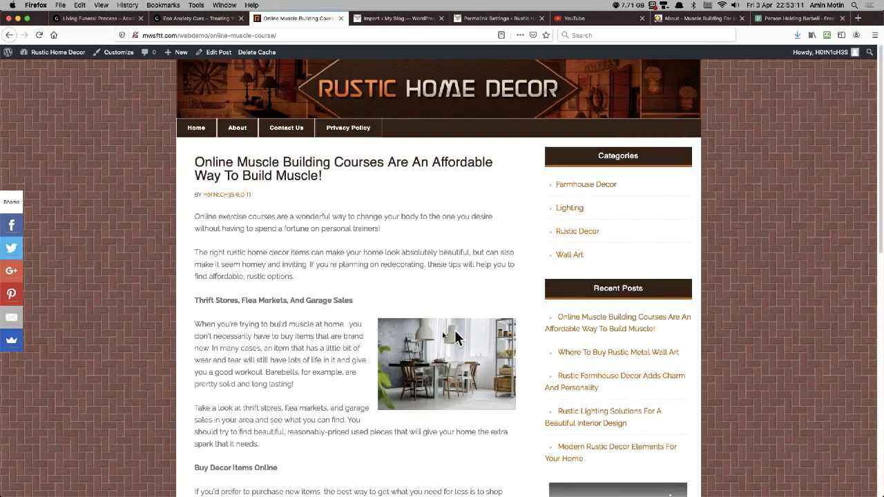
left_click(220, 57)
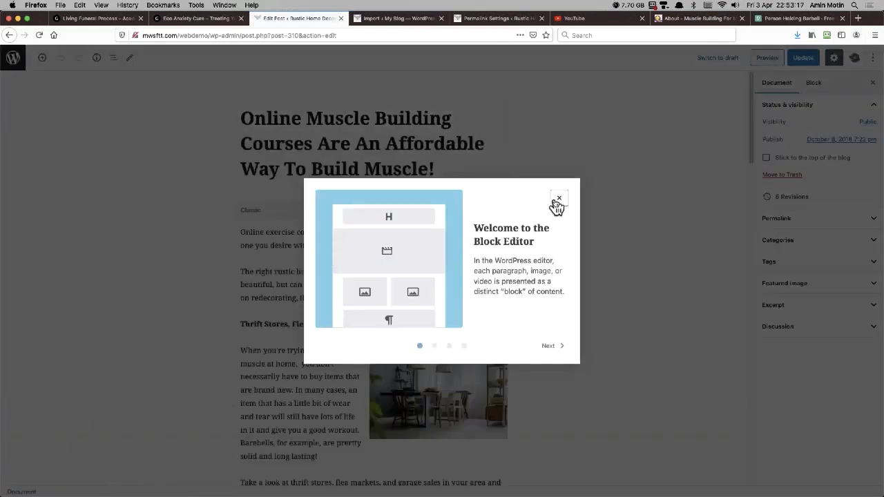
left_click(557, 199)
left_click(435, 376)
scroll(436, 375, "down", 15)
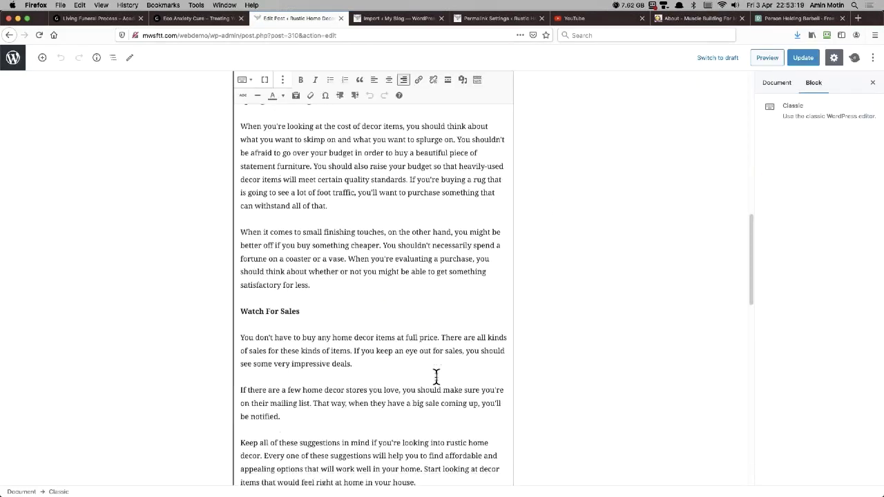
scroll(435, 376, "up", 15)
left_click(434, 374)
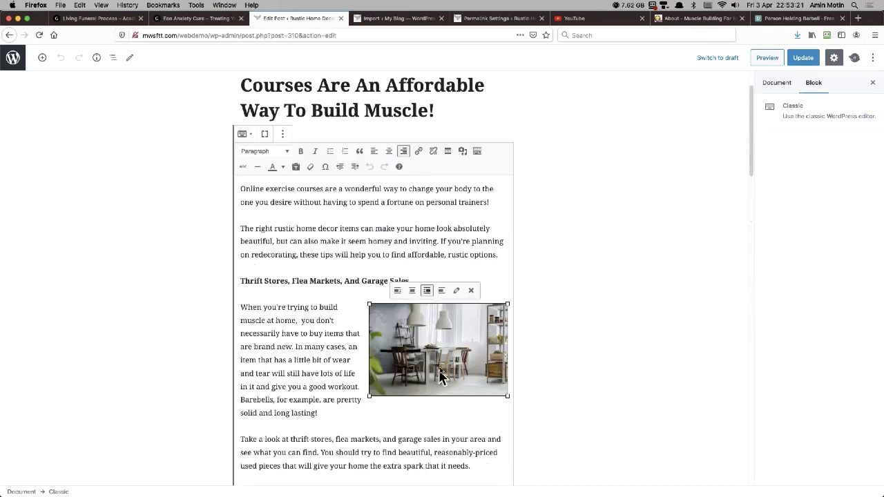
left_click(460, 290)
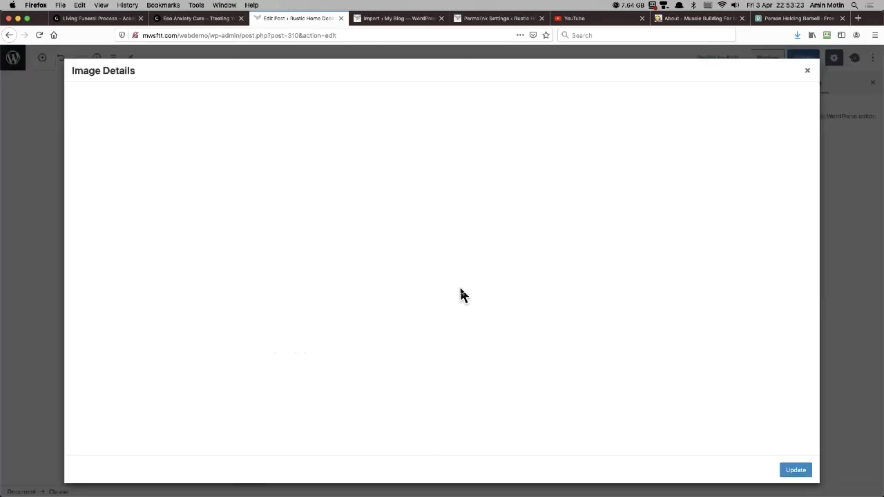
left_click(807, 71)
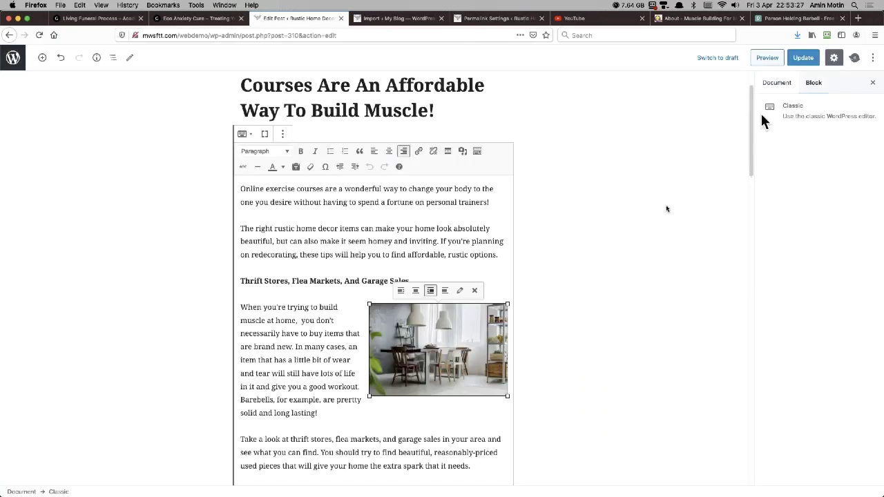
left_click(475, 293)
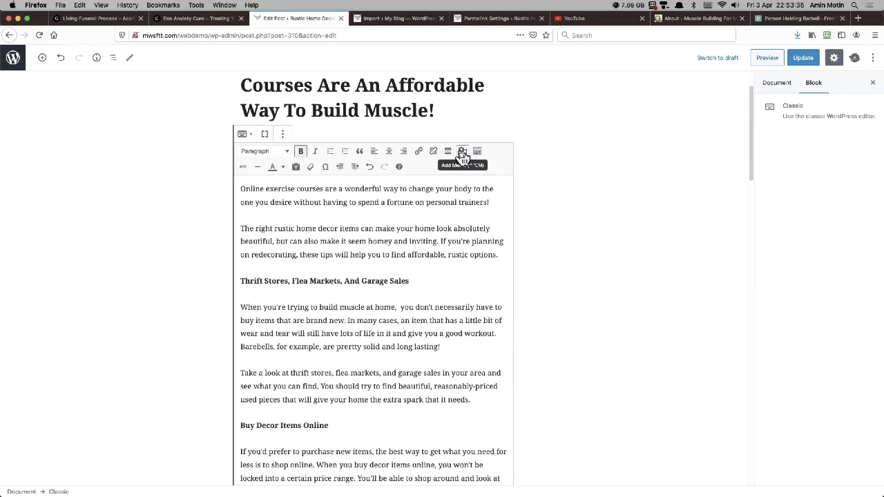
Upload the person-holding-barbell JPG from the Downloads folder to the post's media
left_click(462, 152)
left_click(496, 258)
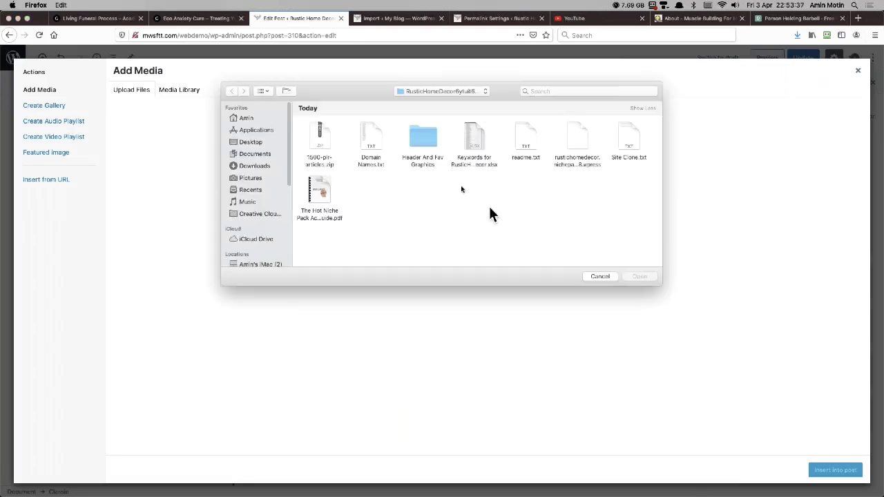
left_click(266, 167)
left_click(321, 146)
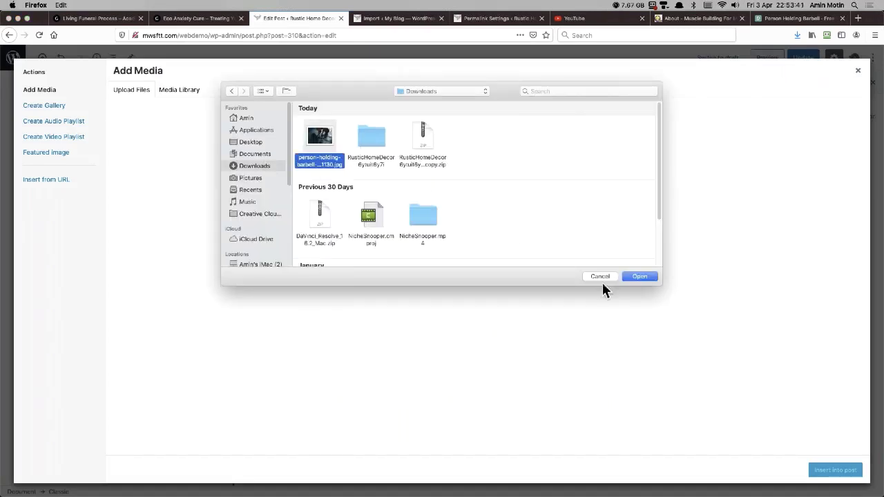
left_click(639, 276)
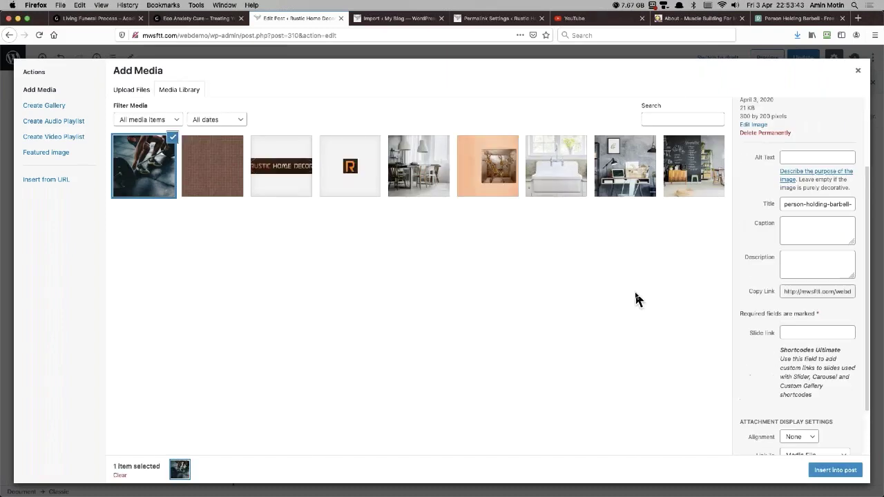
Set the barbell photo's alignment to Left and insert it into the post
left_click(806, 439)
left_click(795, 408)
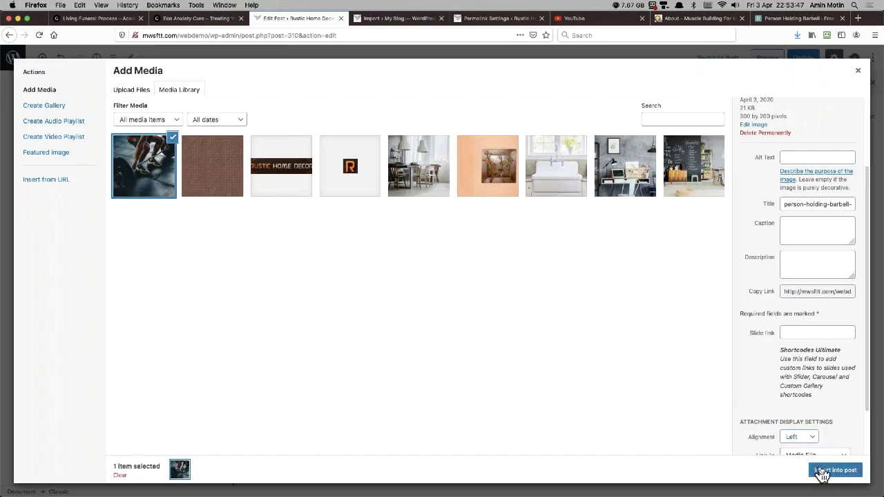
left_click(822, 469)
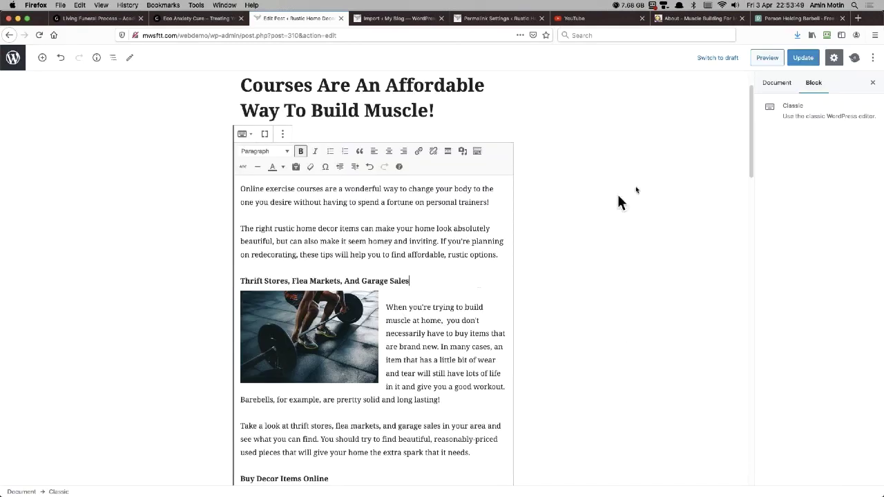
Update the post and view it on the site to check the barbell image beside the text
left_click(802, 58)
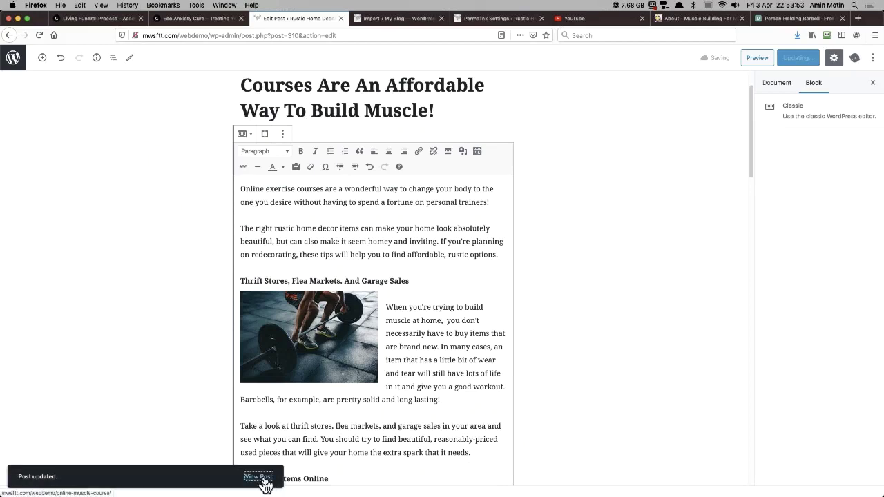
left_click(258, 477)
scroll(462, 381, "down", 5)
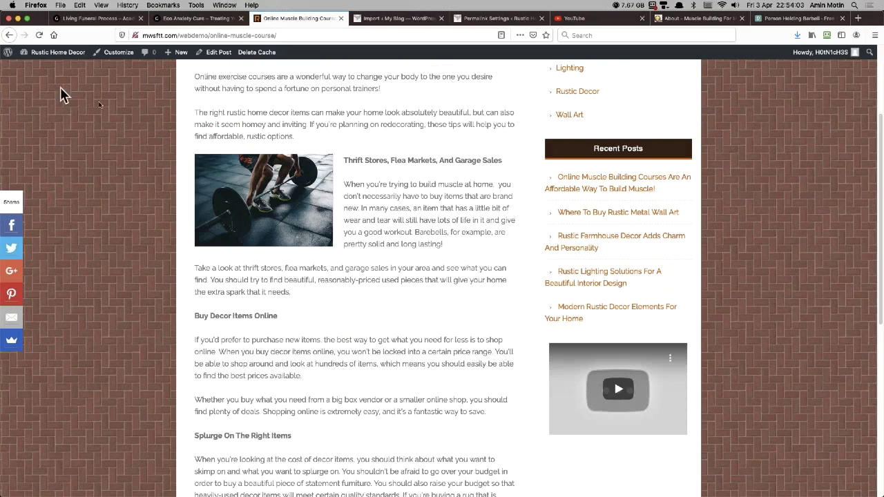
scroll(291, 174, "up", 3)
scroll(291, 170, "up", 1)
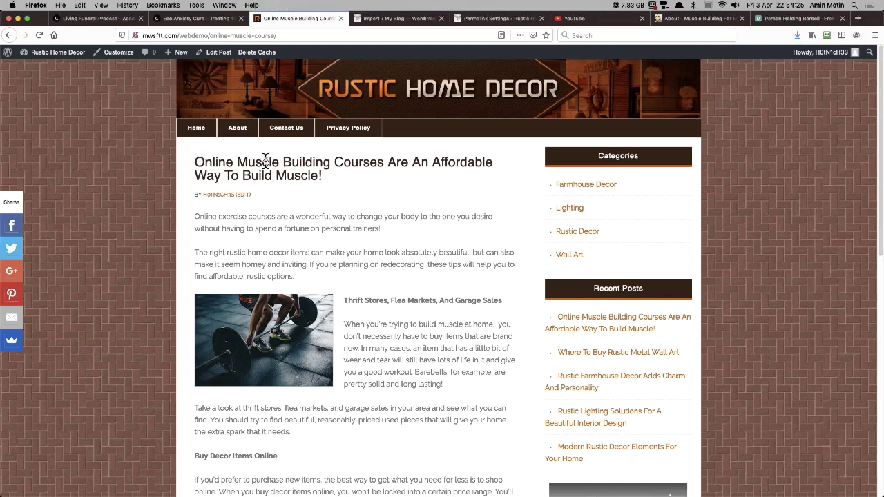
Reopen the post for editing and replace "Muscle" after "Online" in the title with "Hypnosis Lessons"
left_click(218, 55)
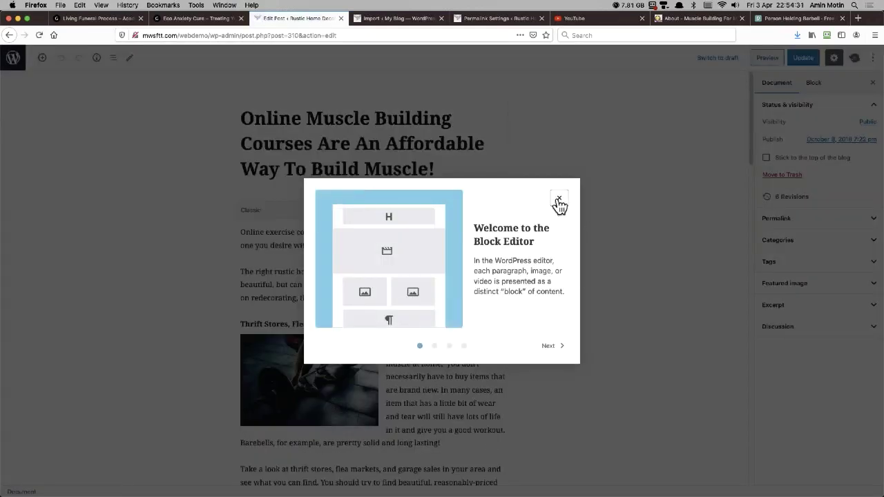
left_click(559, 200)
double_click(331, 123)
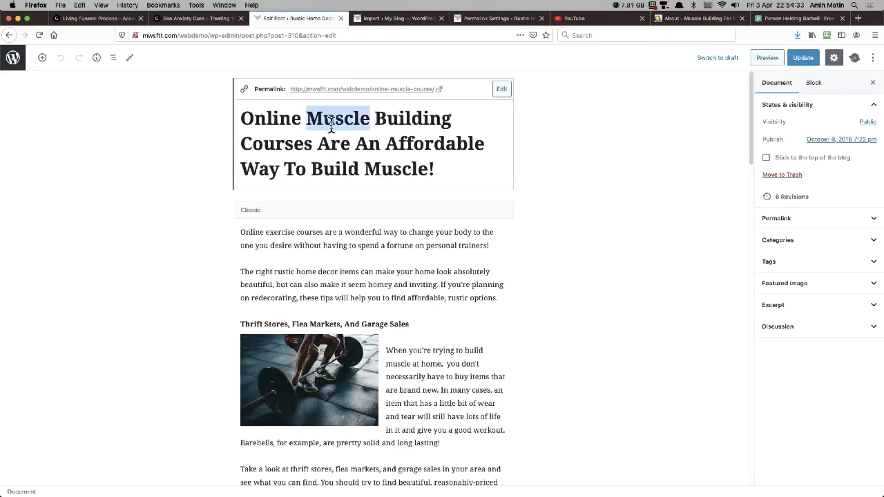
type("Hypnosi ")
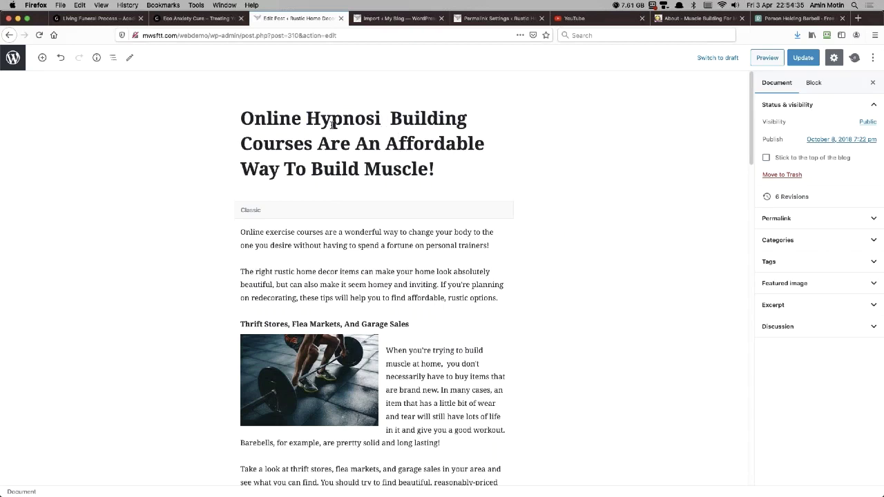
type("s Lesson Building Cour")
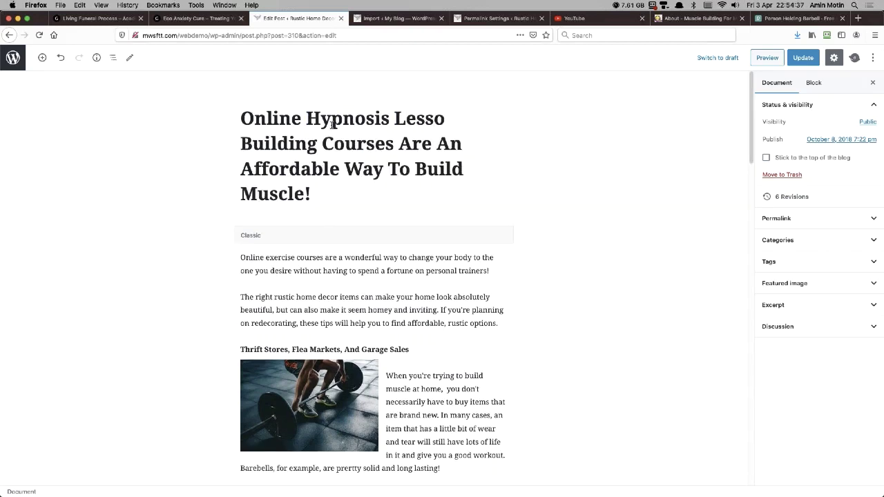
type("s")
key("BackSpace")
type("ns")
Delete "Building Courses" from the post title
key("shift+Right")
key("shift+Right")
key("shift+Right")
key("shift+Right")
key("shift+Right")
key("shift+Right")
key("shift+Right")
key("shift+Right")
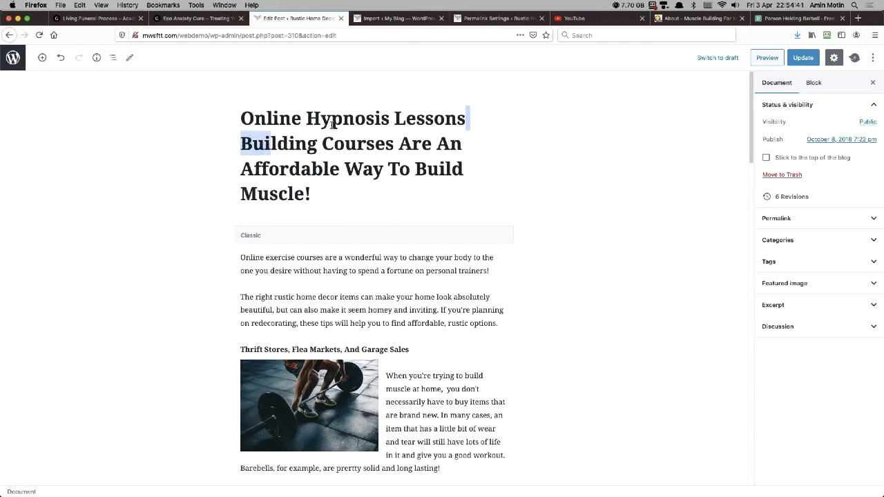
key("shift+Right")
key("shift+Right")
key("shift+Right")
key("shift+Right")
key("shift+Right")
key("shift+Right")
key("shift+Right")
key("shift+Right")
key("shift+Right")
key("shift+Right")
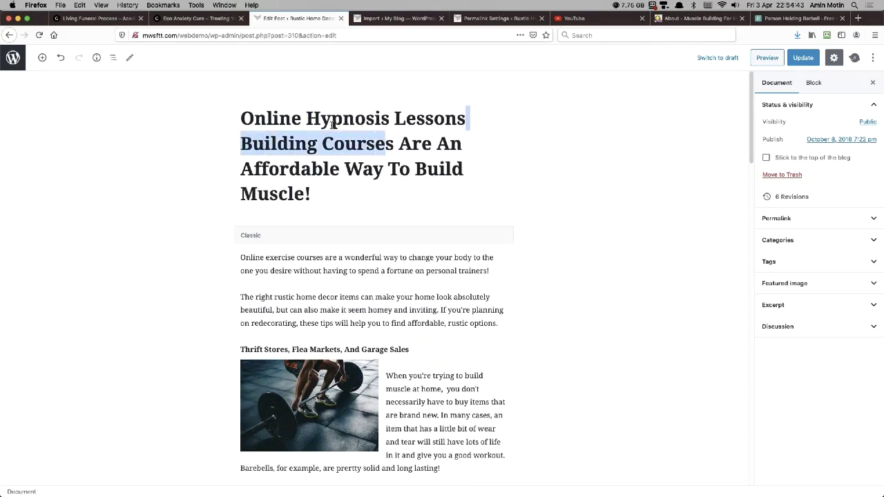
key("BackSpace")
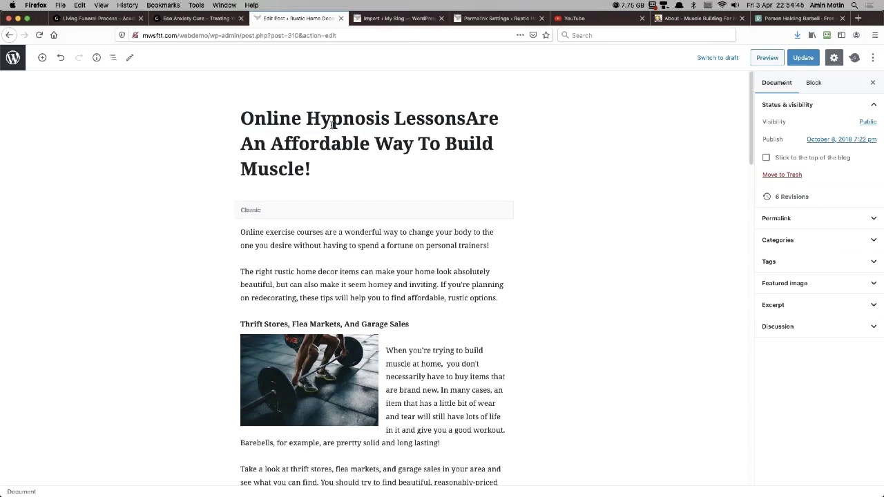
Replace "Build Muscle!" at the end of the title with "Make Lasting Changes In Your Life." and update the post
key("shift+End")
key("BackSpace")
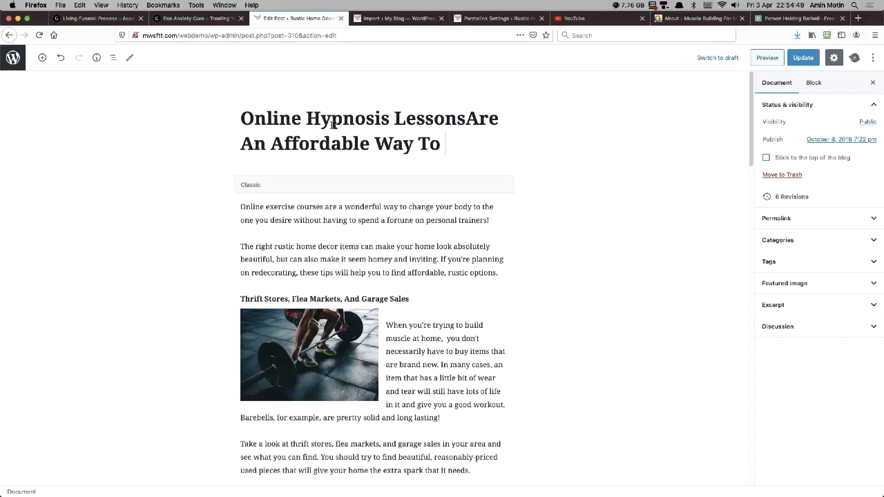
type("Make Lastig")
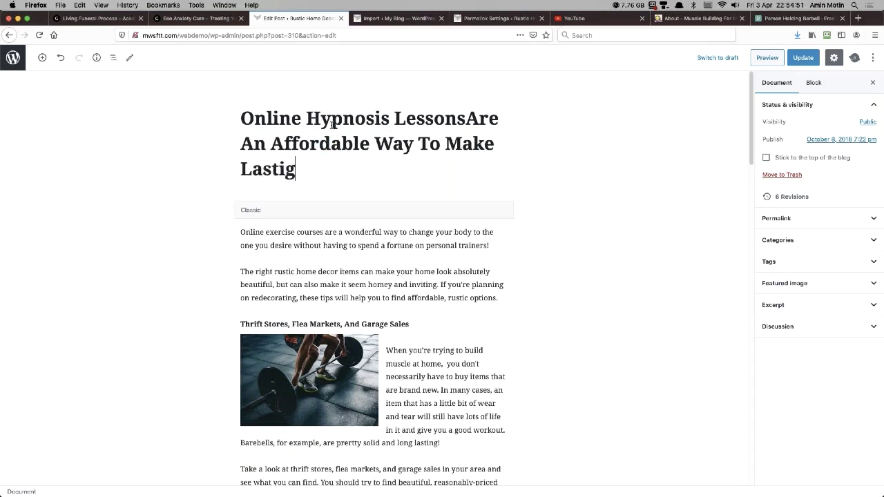
key("BackSpace")
type("ng Changes In yo")
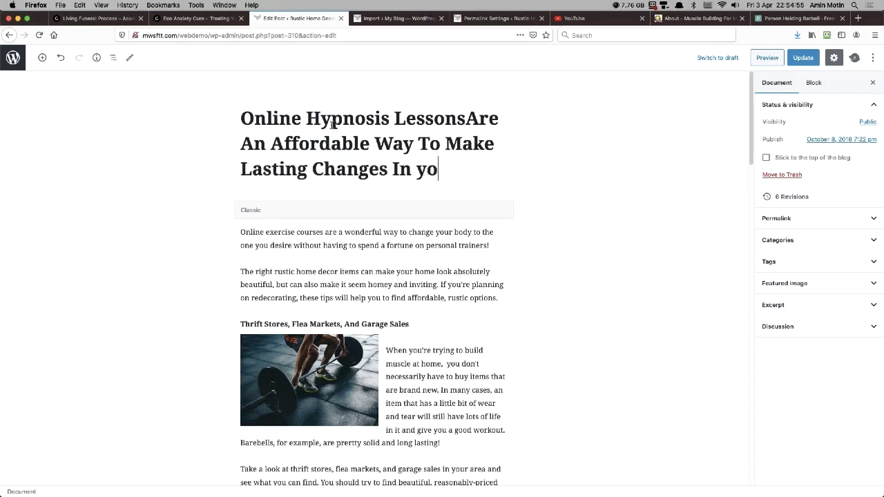
key("BackSpace")
key("BackSpace")
type("Your Life.")
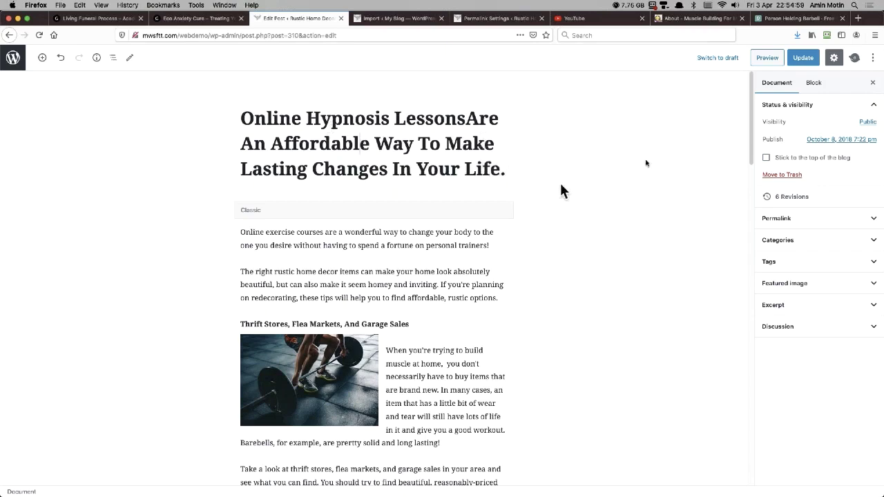
left_click(802, 59)
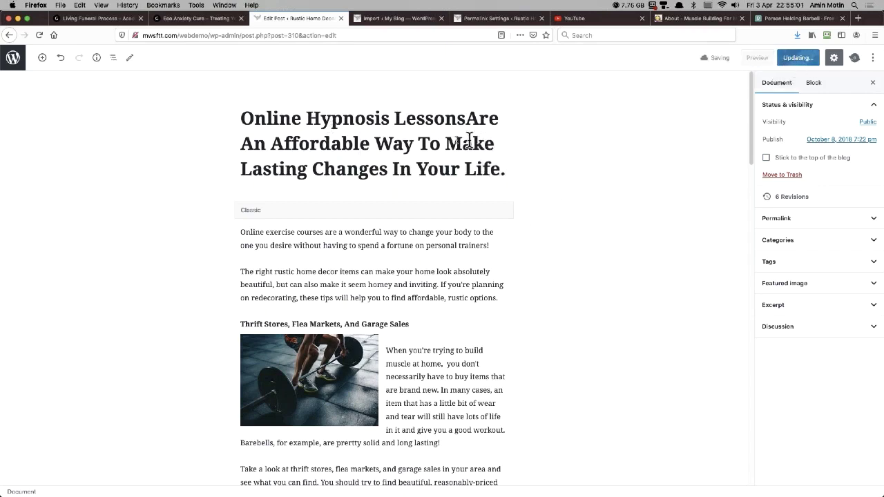
Change the permalink slug to "online-hypnosis", update the post and view it on the site
left_click(442, 142)
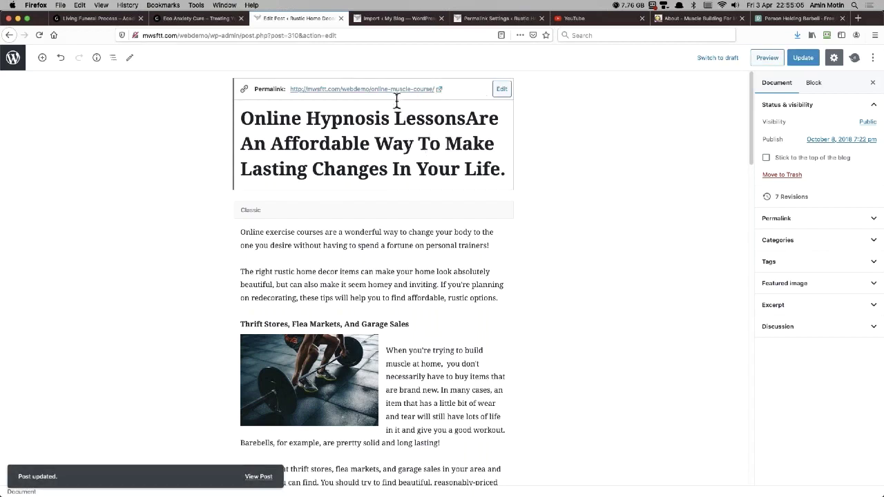
left_click(502, 89)
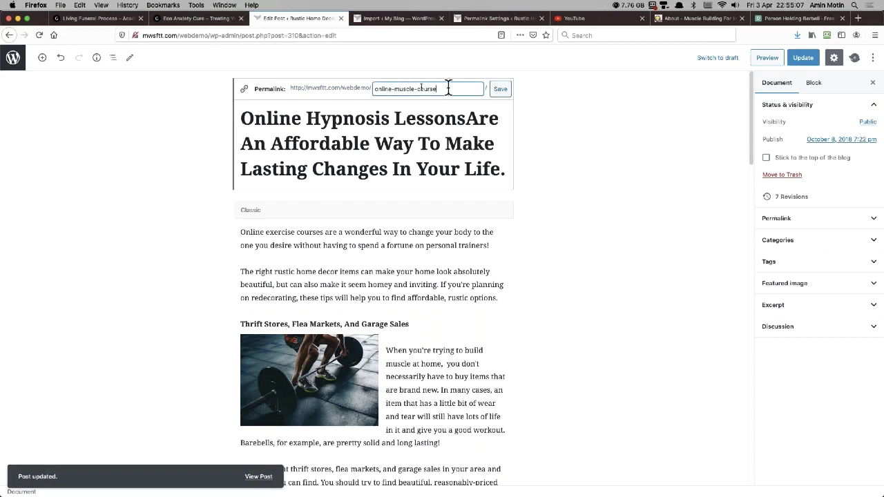
left_click_drag(449, 88, 366, 83)
key("BackSpace")
type("online-hypnosis")
key("Return")
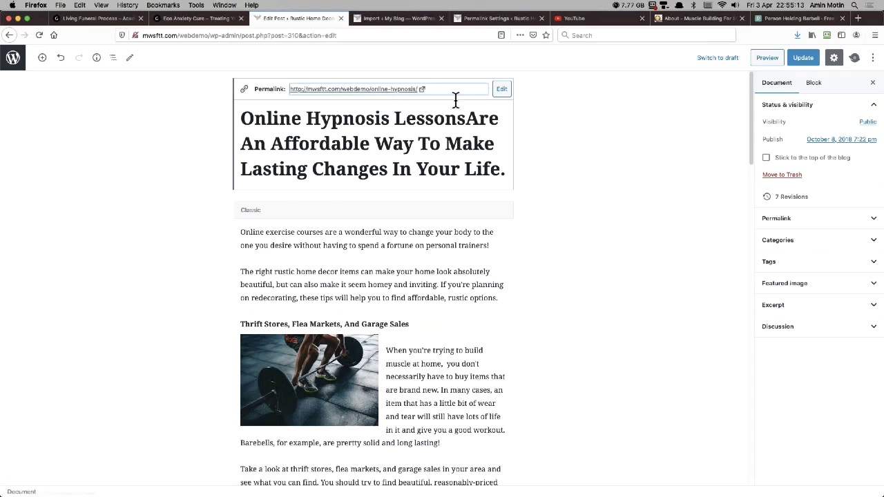
left_click(803, 57)
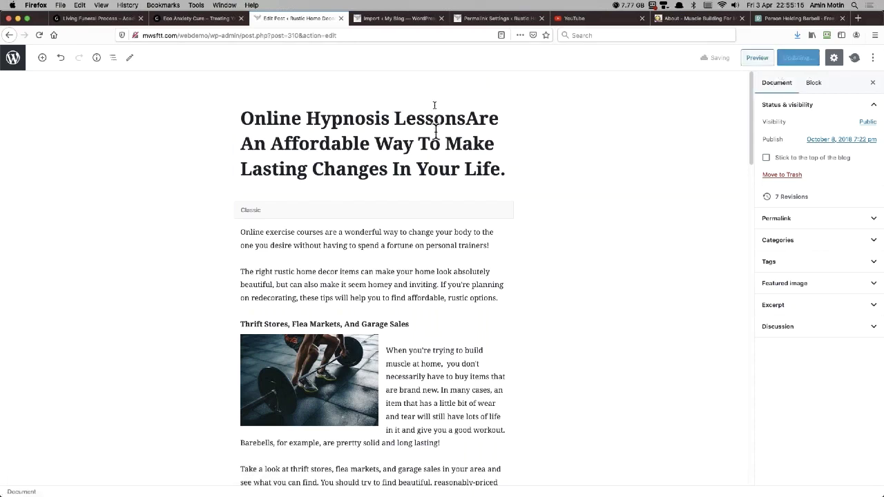
left_click(257, 476)
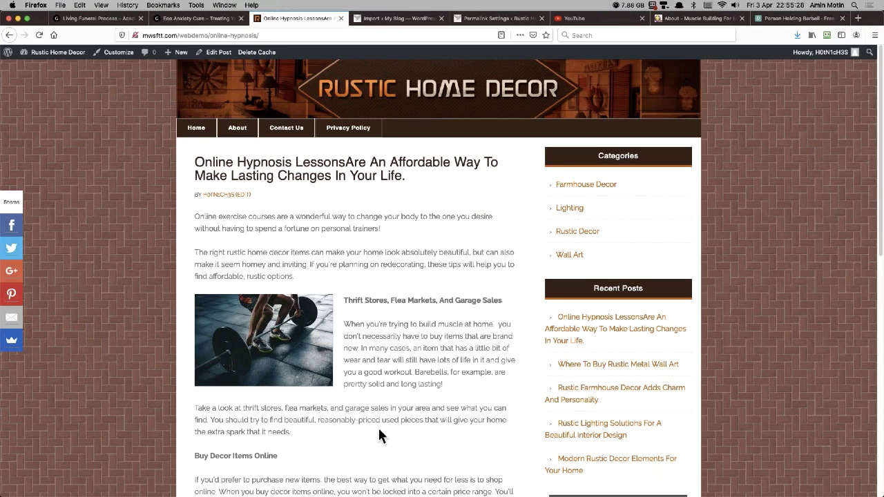
Reopen the hypnosis post for editing and look through its body text
left_click(224, 58)
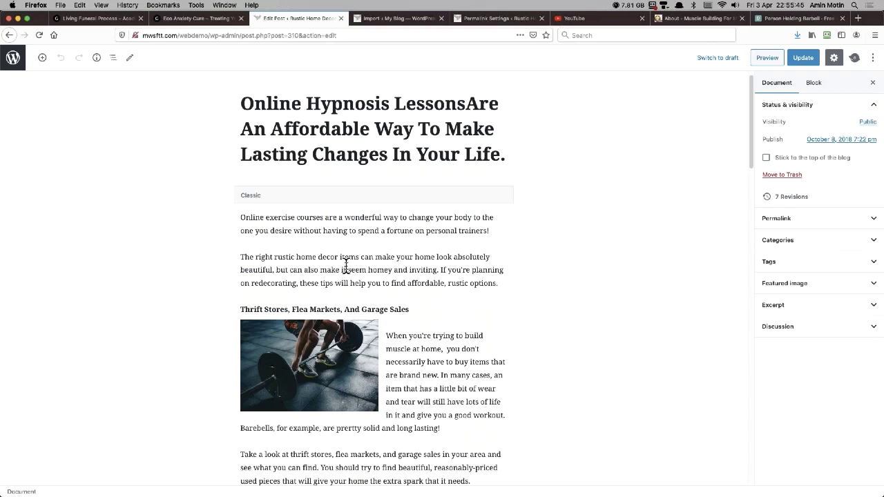
left_click(313, 232)
scroll(319, 207, "down", 15)
scroll(319, 197, "up", 2)
scroll(319, 197, "up", 10)
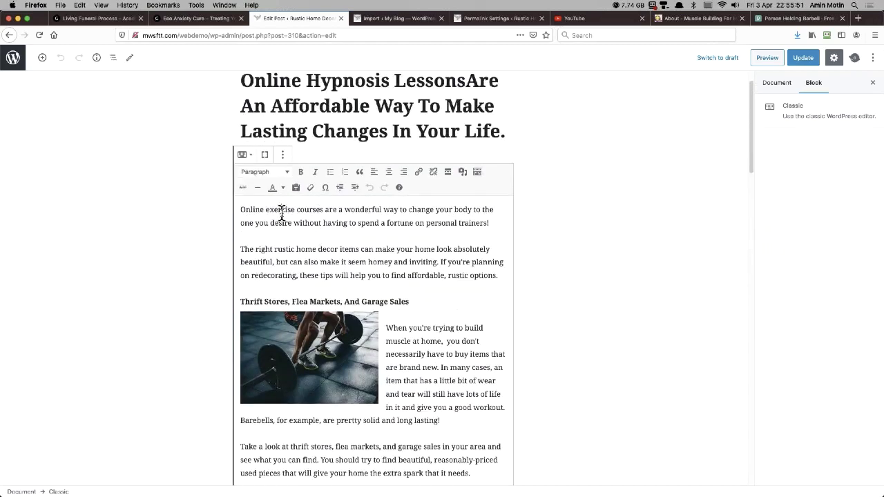
double_click(281, 209)
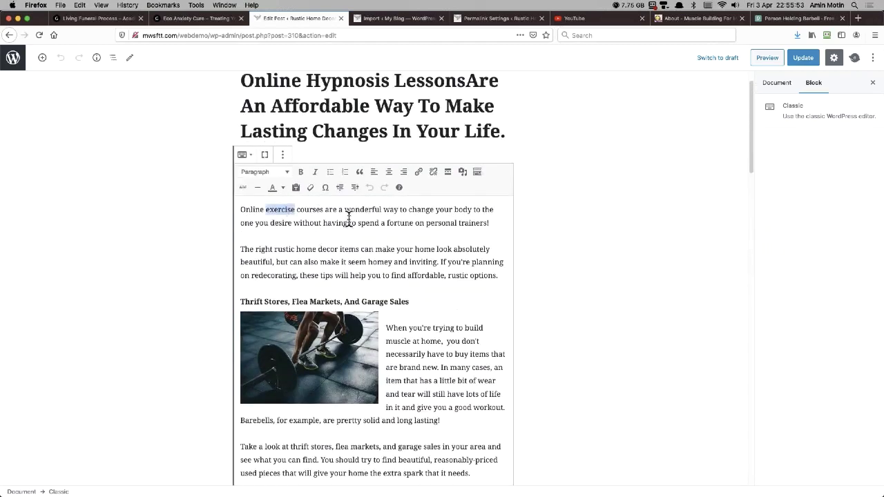
key("Left")
key("Left")
key("Left")
key("Left")
key("Left")
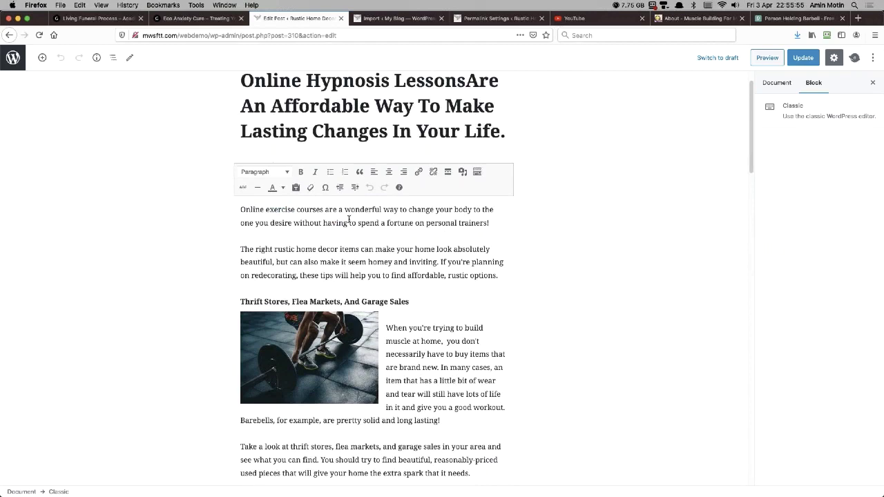
key("Up")
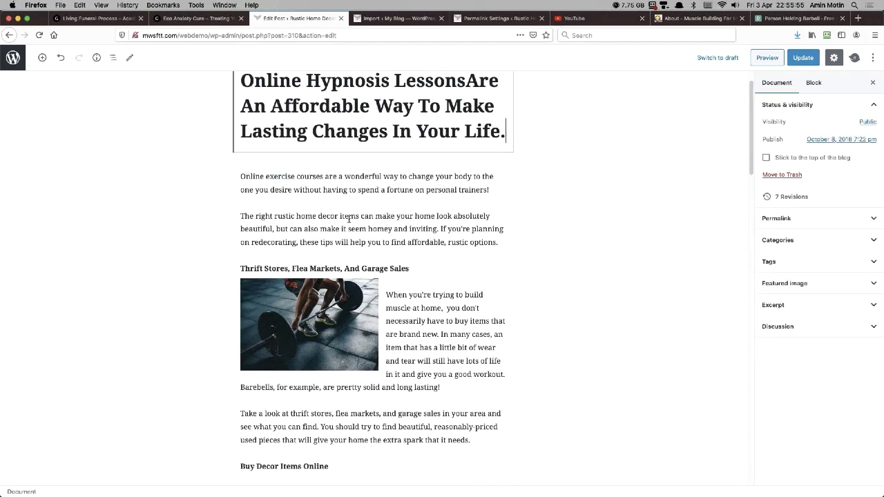
left_click(240, 173)
key("ctrl+a")
scroll(316, 199, "up", 10)
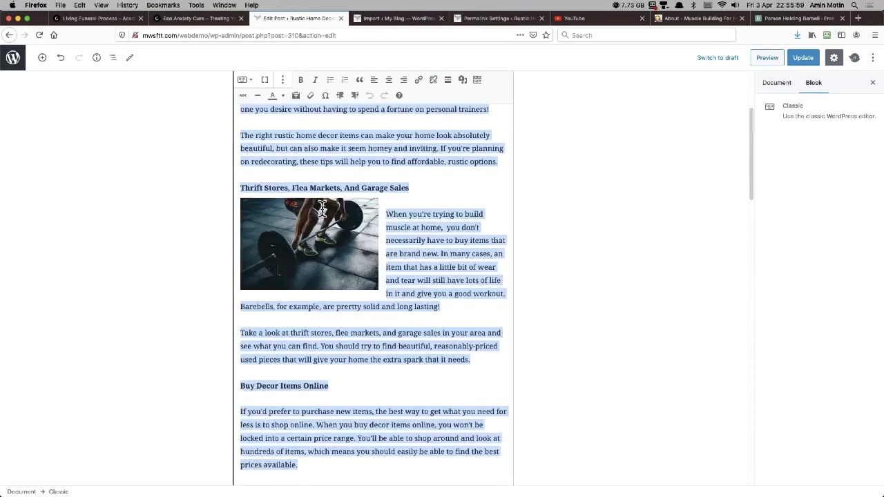
scroll(321, 207, "up", 3)
Replace "Online exercise courses are" at the start of the first paragraph with "Hypnosis is a powerful"
left_click(280, 201)
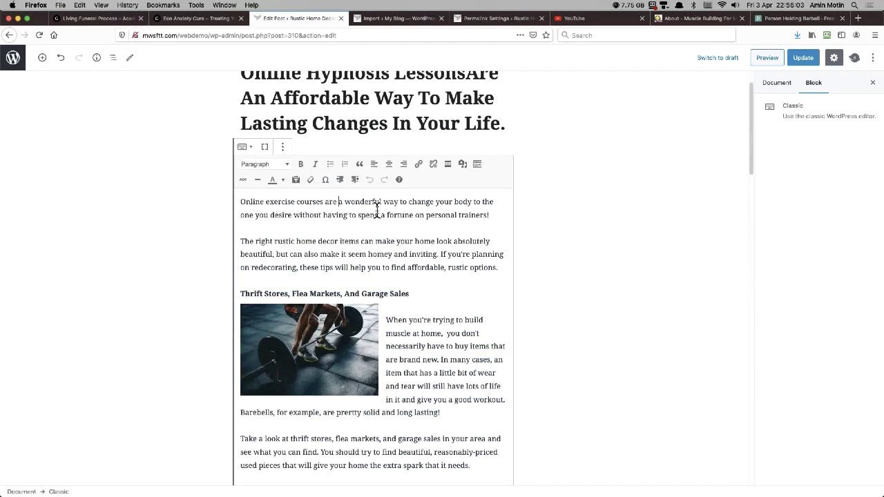
left_click(241, 202, "shift")
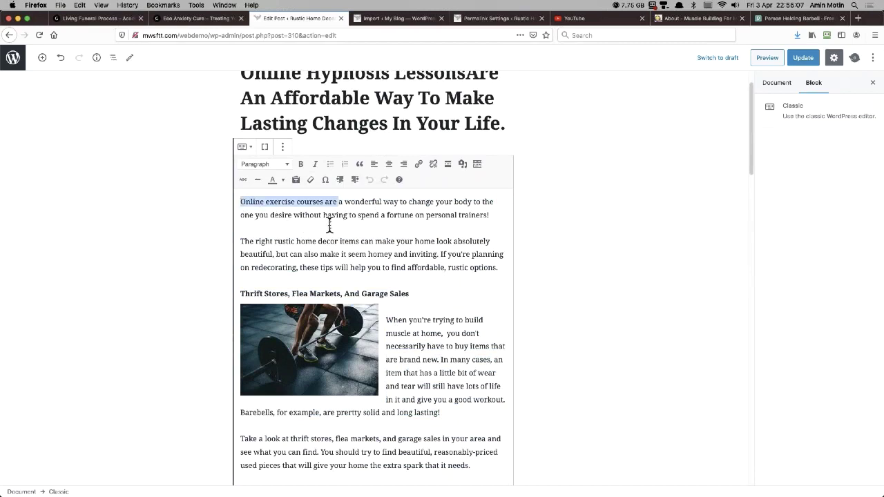
type("Hypnosi")
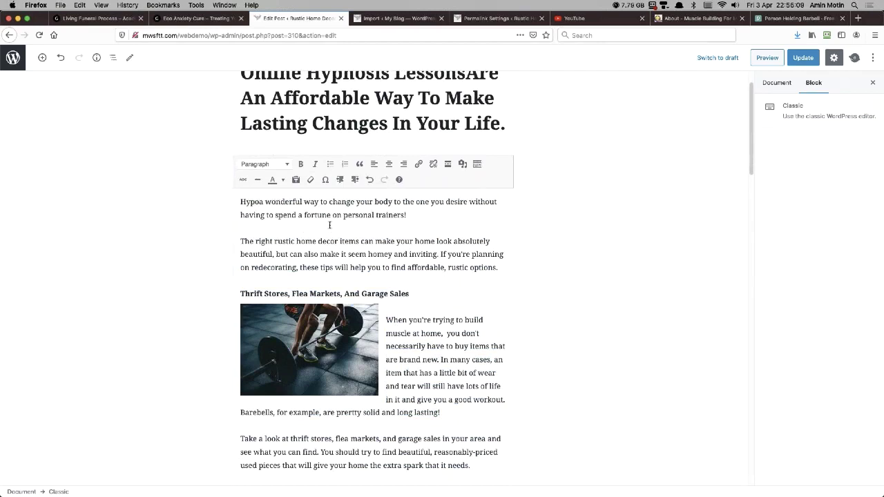
type("s is a powerfu")
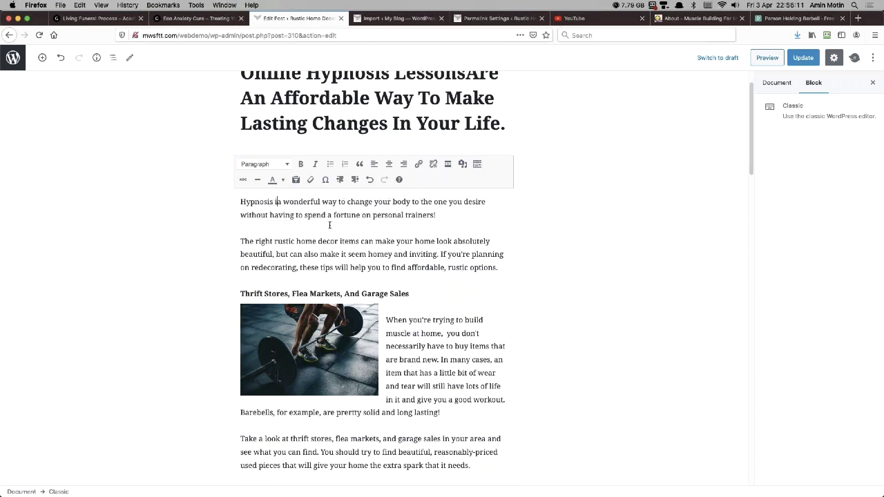
type("l")
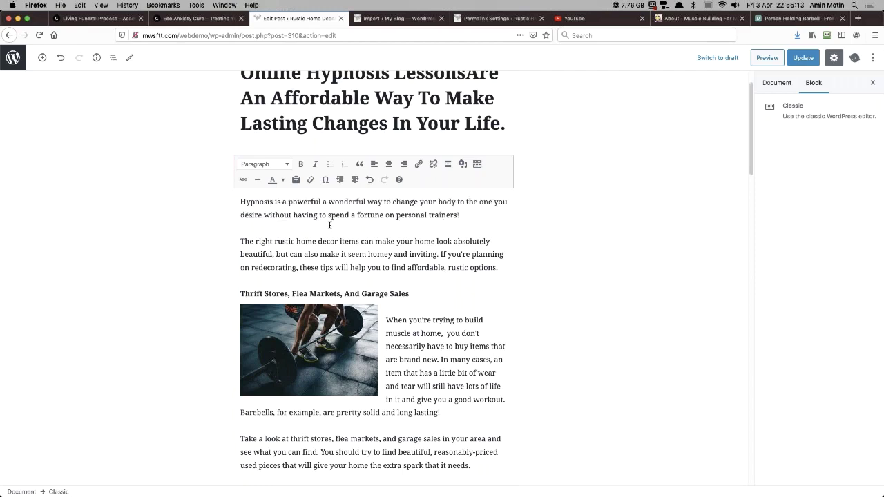
Delete the words "a wonderful" from the post's opening sentence
key("shift+Right")
key("shift+Right")
key("shift+Right")
key("shift+Right")
key("shift+Right")
key("shift+Right")
key("shift+Right")
key("shift+Right")
key("shift+Right")
key("shift+Right")
key("shift+Right")
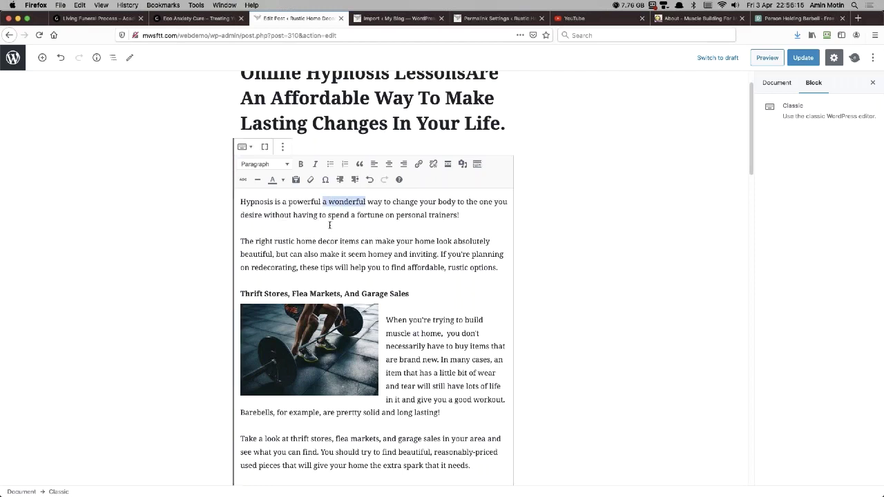
key("BackSpace")
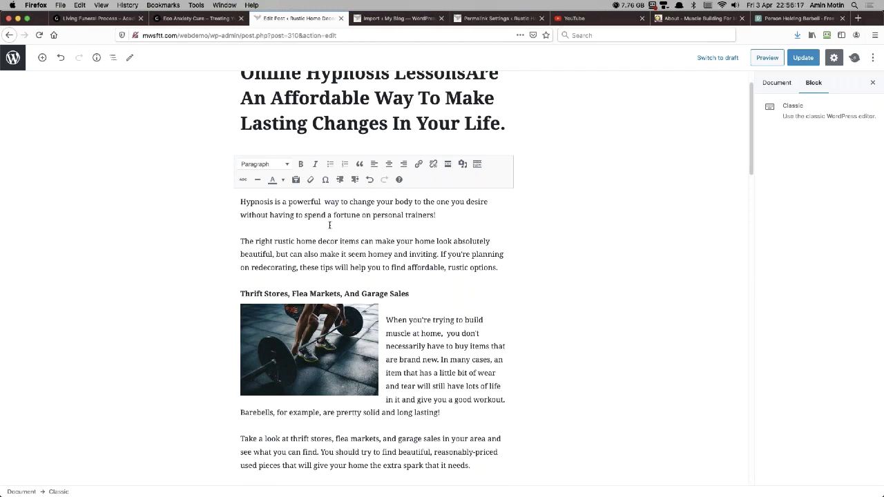
Insert "life for the better." after "change your" and delete the rest of the first paragraph about the body and personal trainers
type("life for the ")
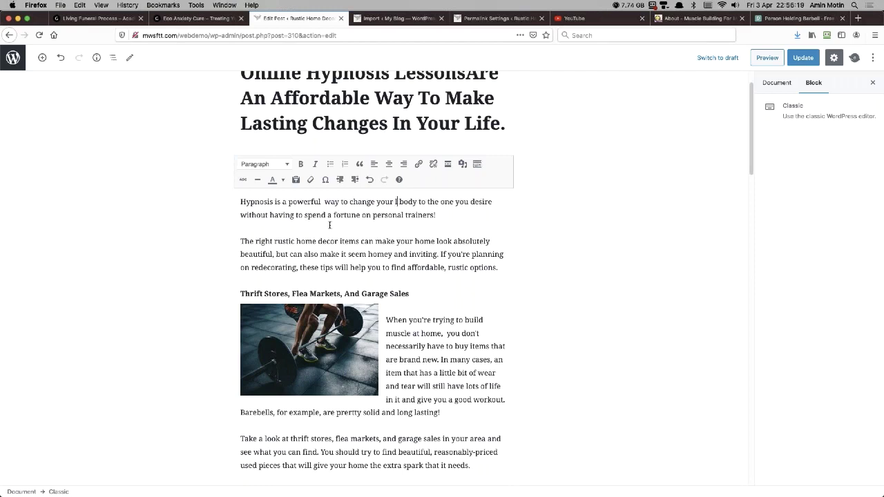
type("better.")
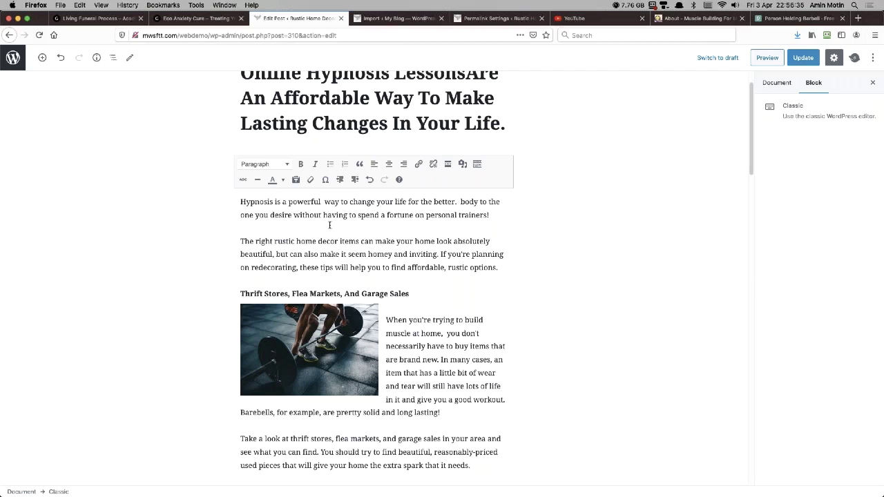
key("shift+Down")
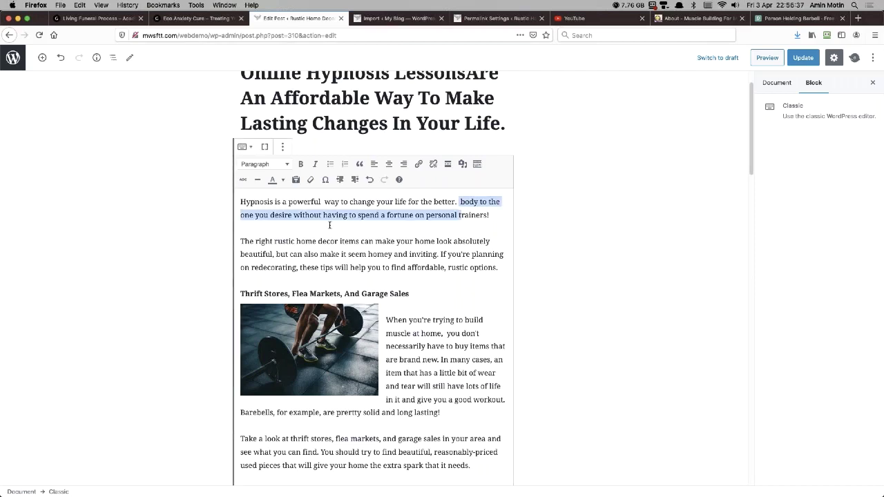
key("shift+Right")
key("shift+Right")
key("shift+Right")
key("shift+Right")
key("shift+Right")
key("shift+Right")
key("shift+Right")
key("shift+Right")
key("BackSpace")
Add "Of course finding a practitioner can be expensive and it can be time consuming. But...keep reading." to the first paragraph
type("Of course f")
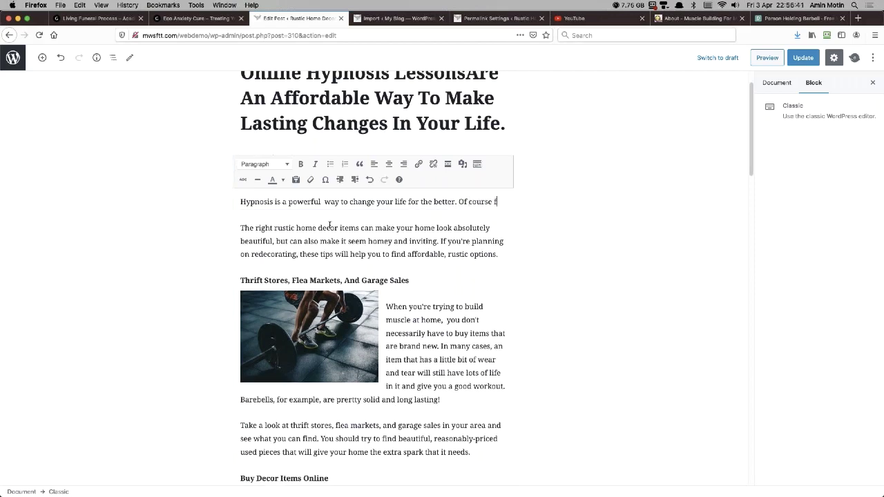
type("inding a ")
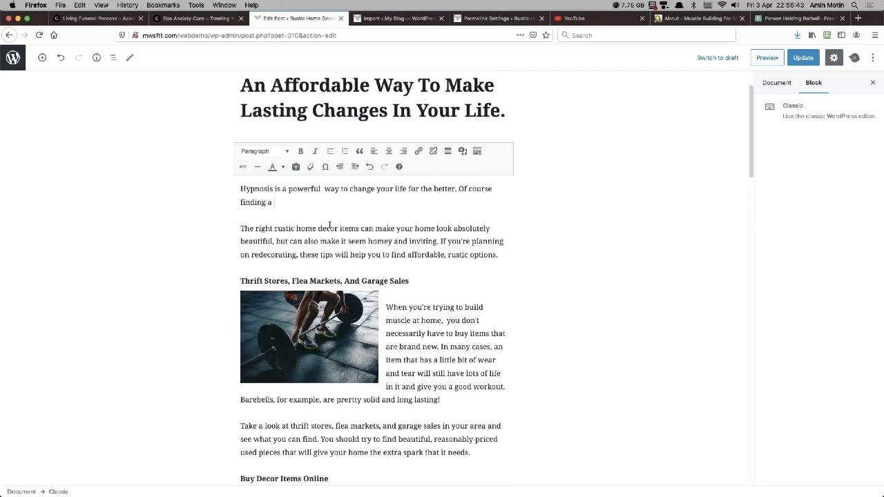
type("practitioner can be expe")
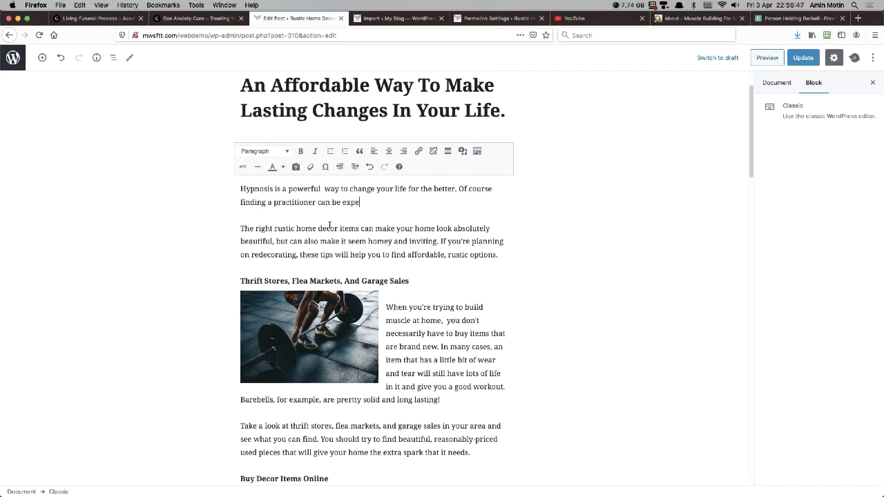
type("nsive and it can be time consuming.")
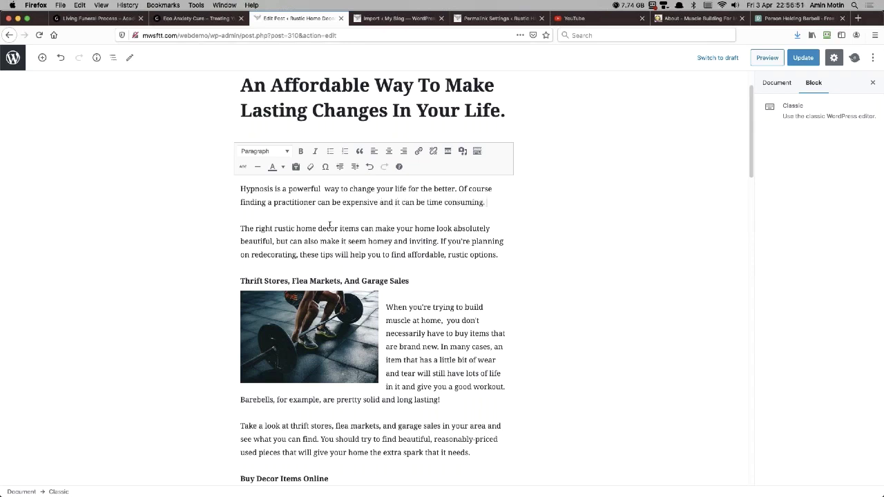
type(" But...keep rea")
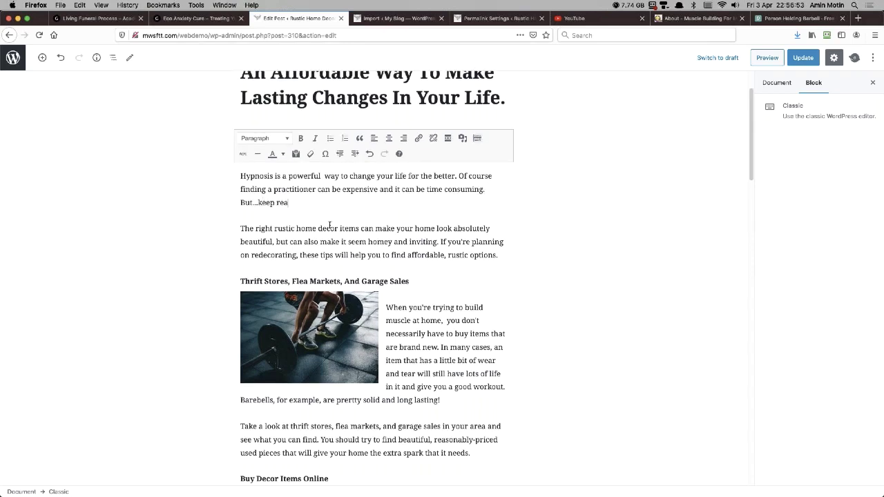
type("ding.")
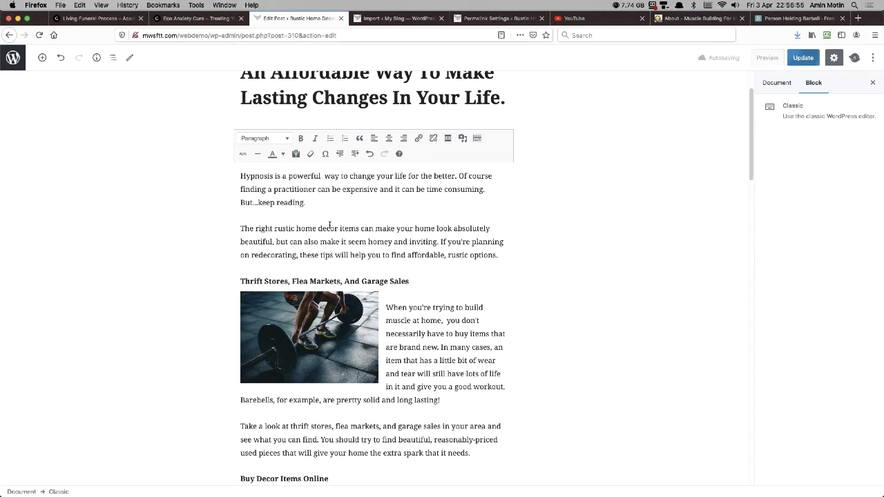
Replace "rustic" in the second paragraph with "hypnosis techniques can allow you to make positive changes in the comfort of your ohw home."
left_click(275, 228)
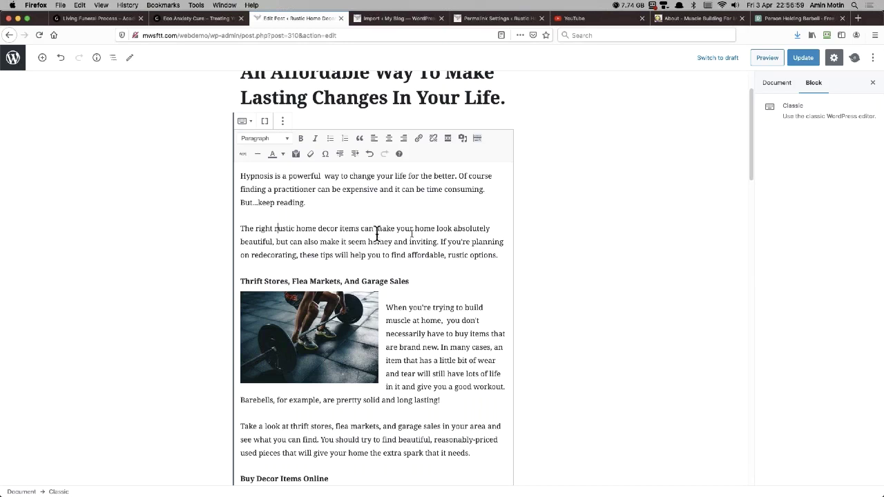
double_click(283, 229)
type("hypnosis")
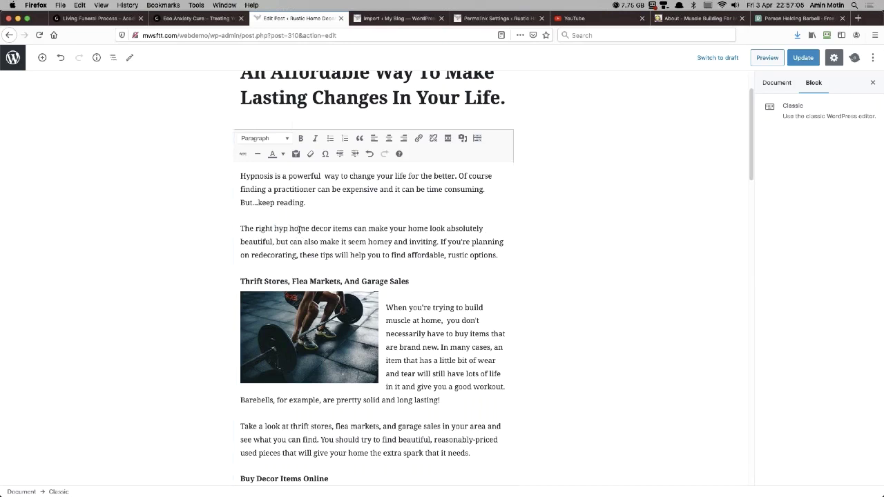
type(" techniques call")
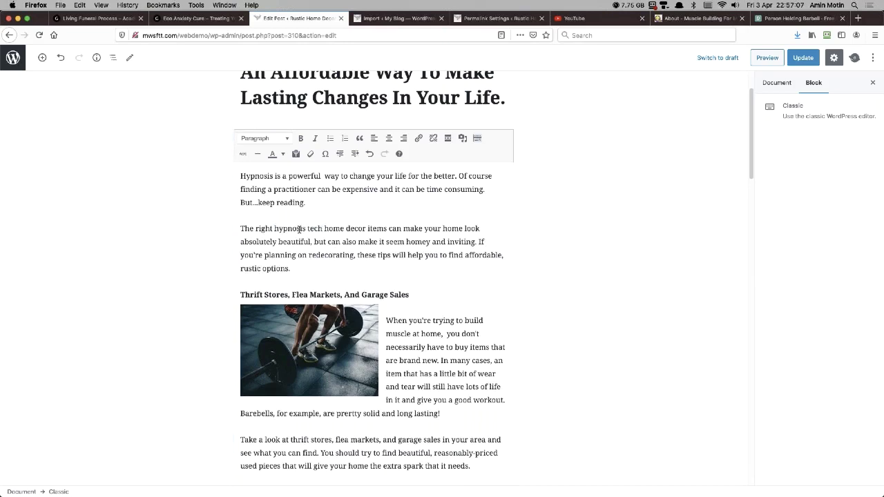
key("BackSpace")
key("BackSpace")
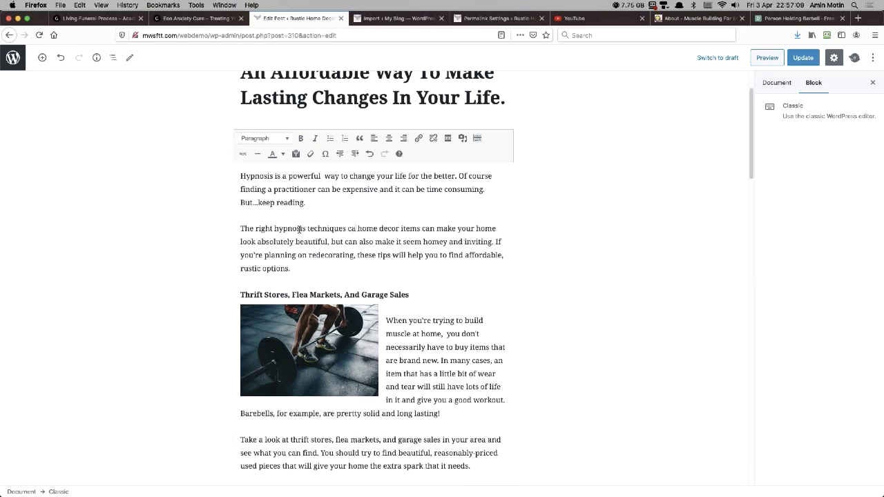
type("n allow you t")
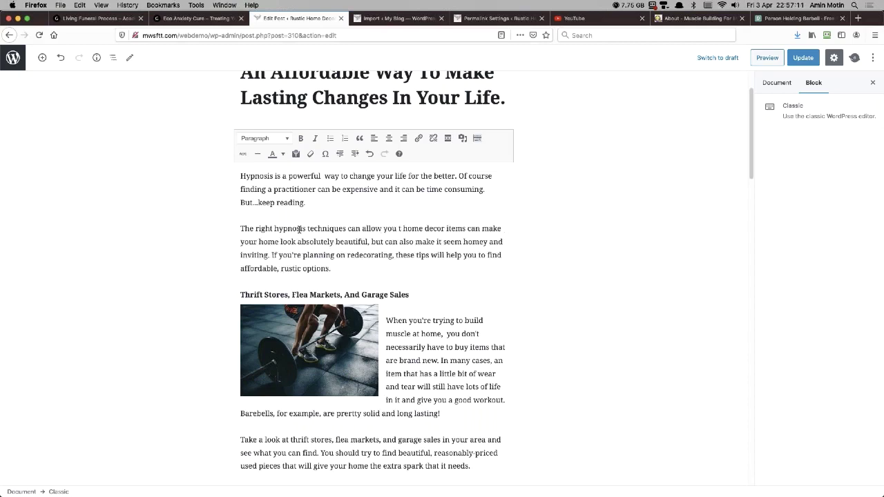
type("o make ")
type("positive changes in")
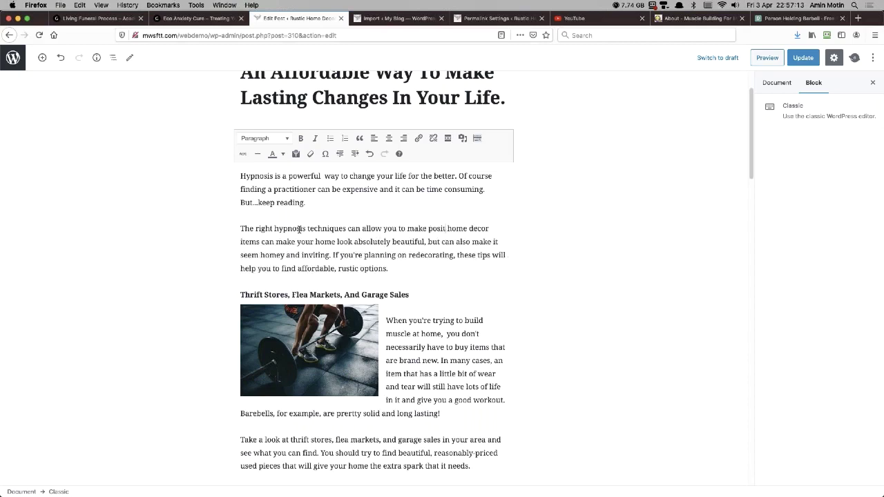
scroll(299, 229, "down", 1)
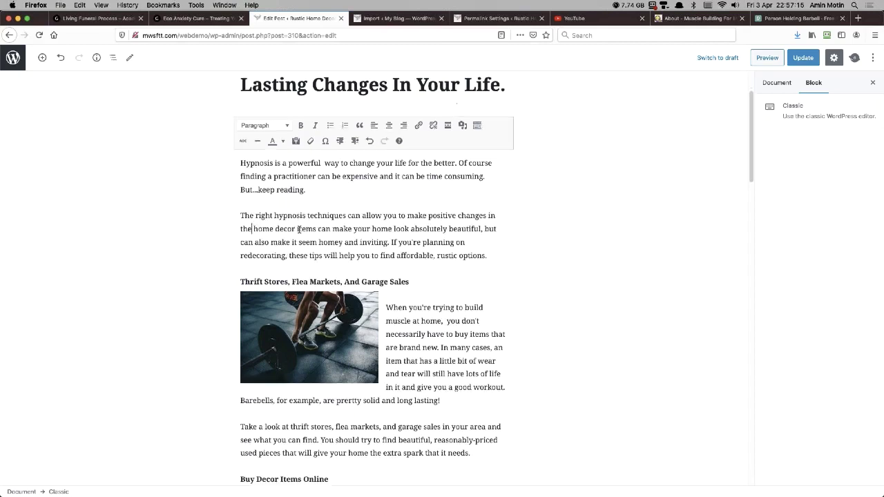
type("the comfort of your h")
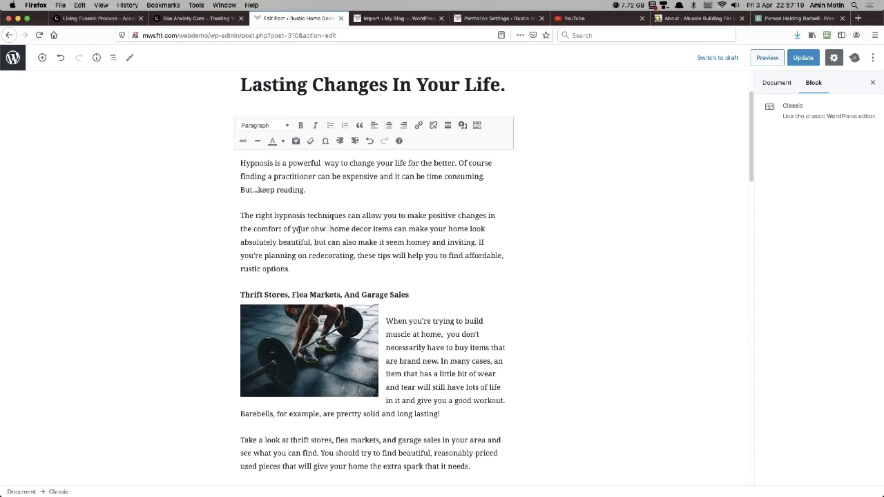
key("BackSpace")
type("ohw home.")
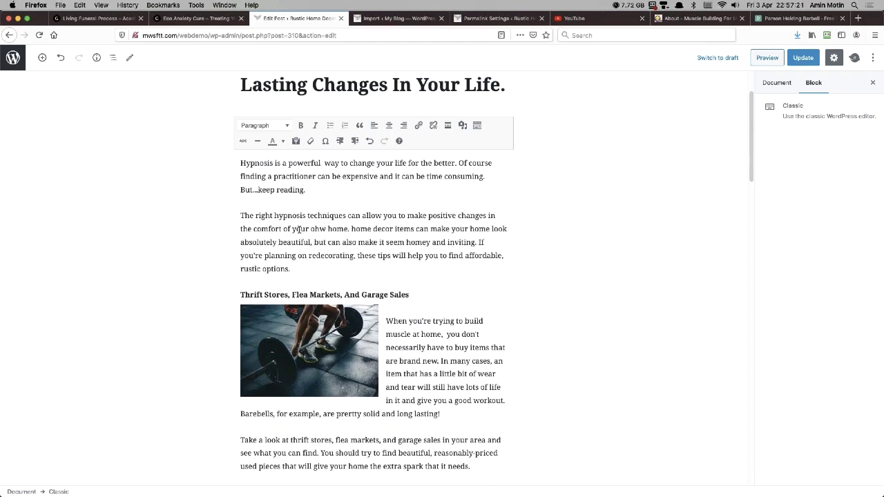
Delete the leftover "home decor items can make your home look absolutely beautiful, b" and correct "ohw" to "own" in the second paragraph
key("shift+Down")
key("shift+Left")
key("shift+Left")
key("shift+Left")
key("shift+Left")
key("shift+Left")
key("shift+Left")
key("shift+Left")
key("shift+Left")
key("shift+Left")
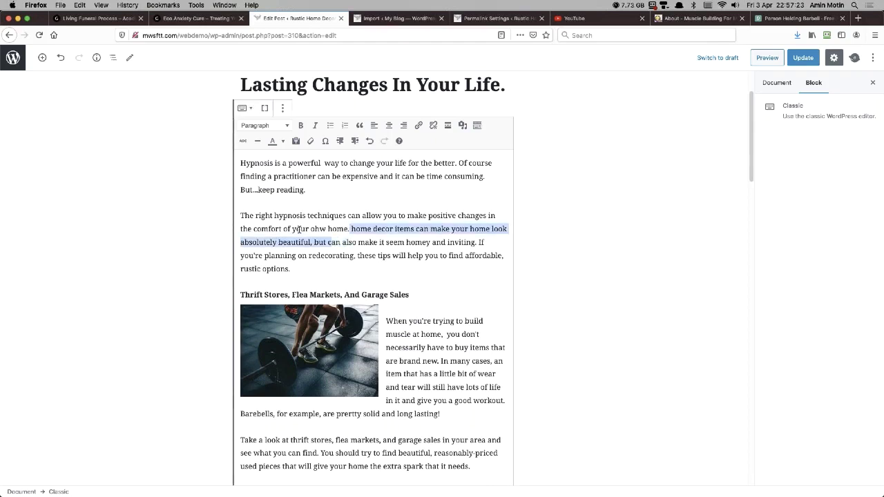
key("BackSpace")
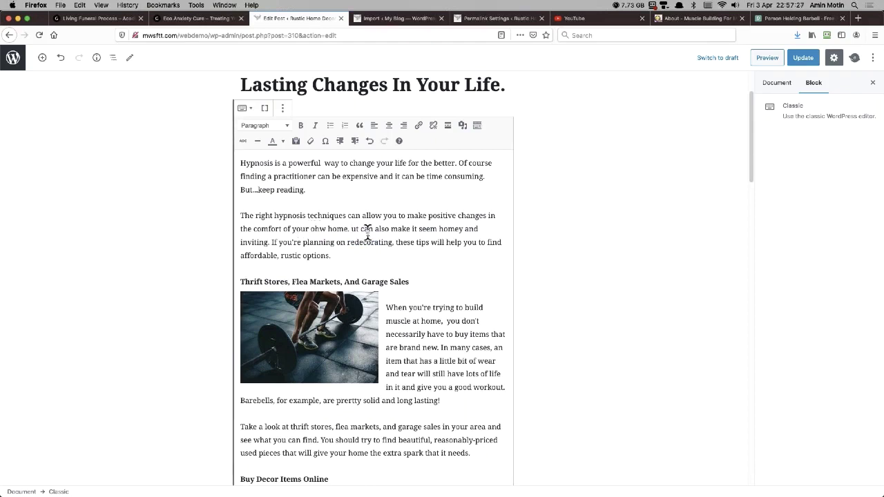
key("BackSpace")
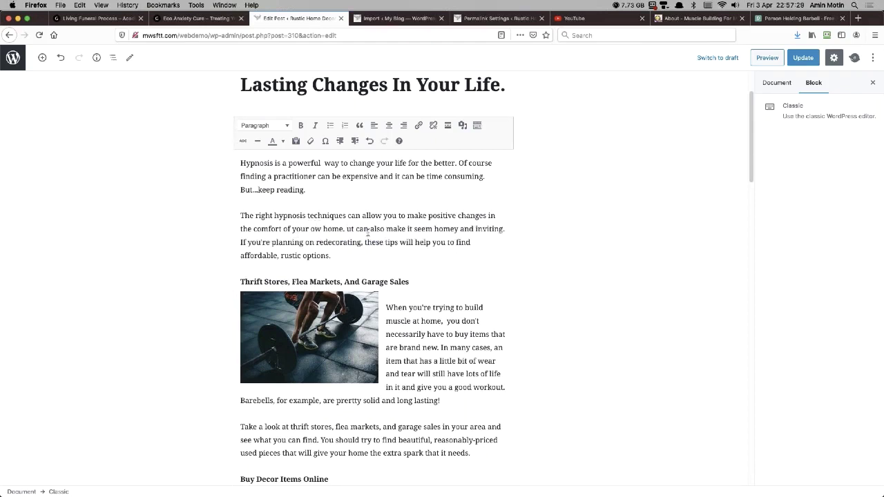
type("n")
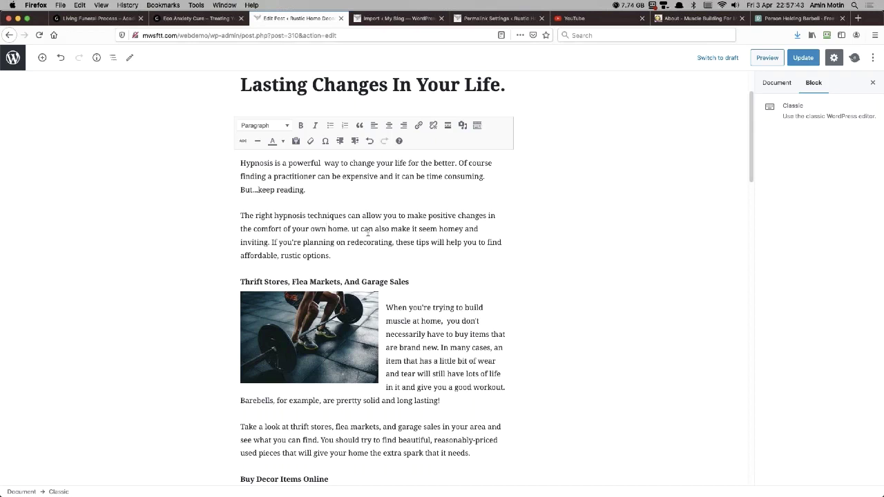
Update the post with the edited hypnosis text
left_click(326, 229)
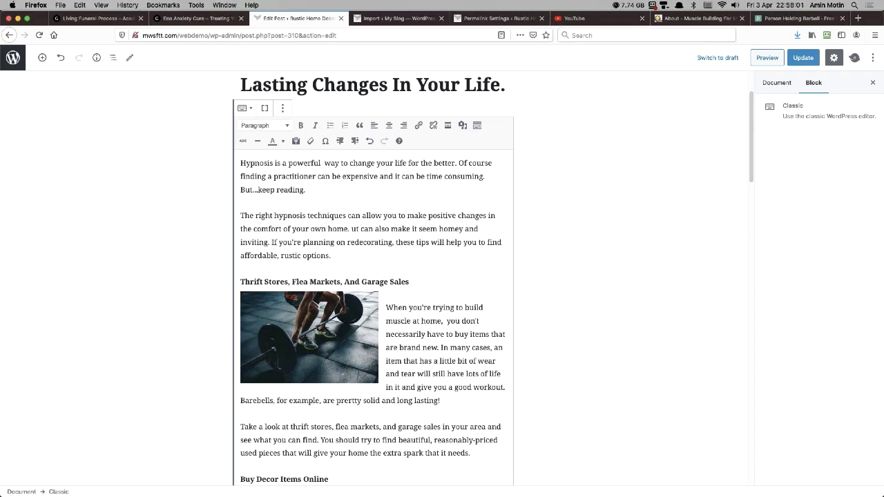
scroll(381, 204, "down", 1)
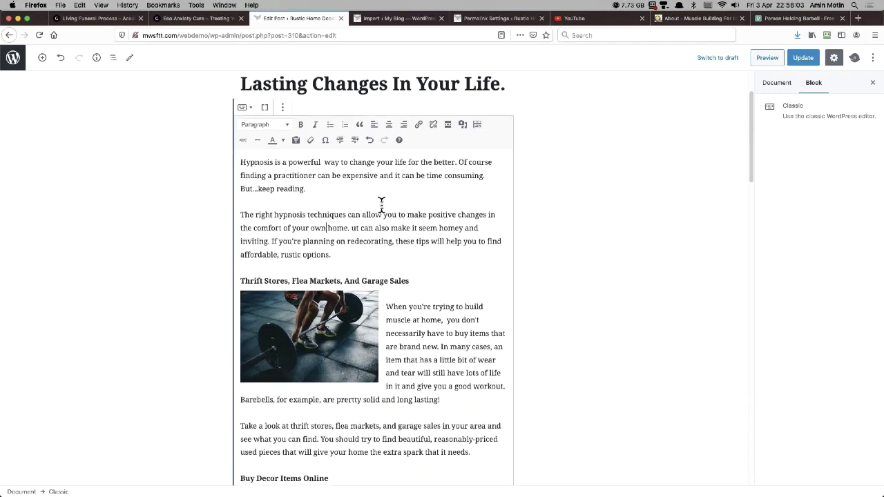
scroll(381, 204, "down", 2)
scroll(381, 205, "up", 4)
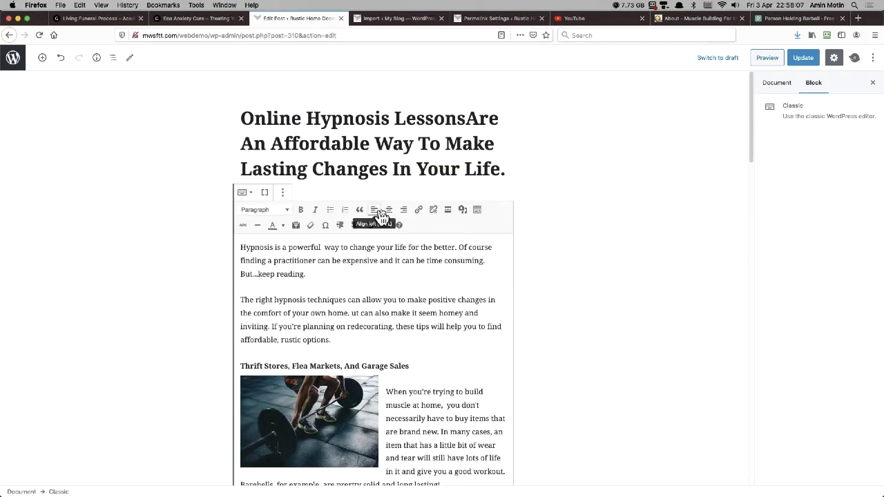
left_click(797, 59)
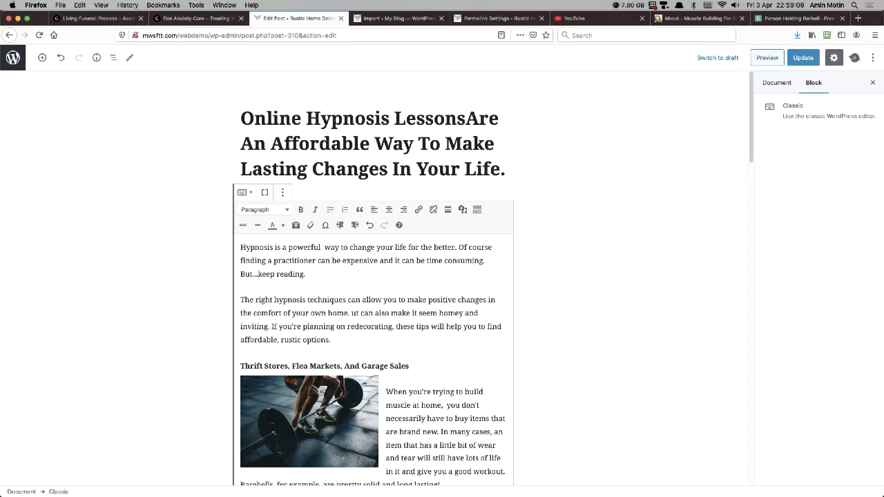
Replace "Hypnosis" in the post title with "Wood Chopping Equipment Allows You"
left_click(360, 128)
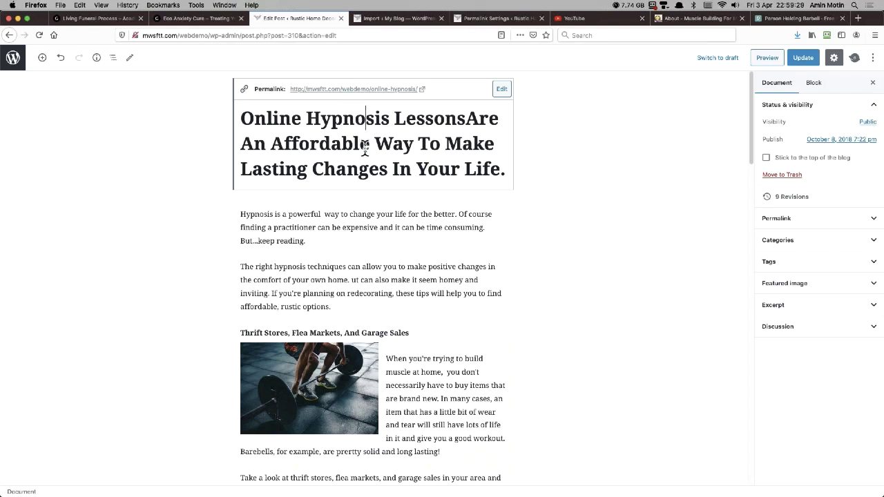
double_click(335, 124)
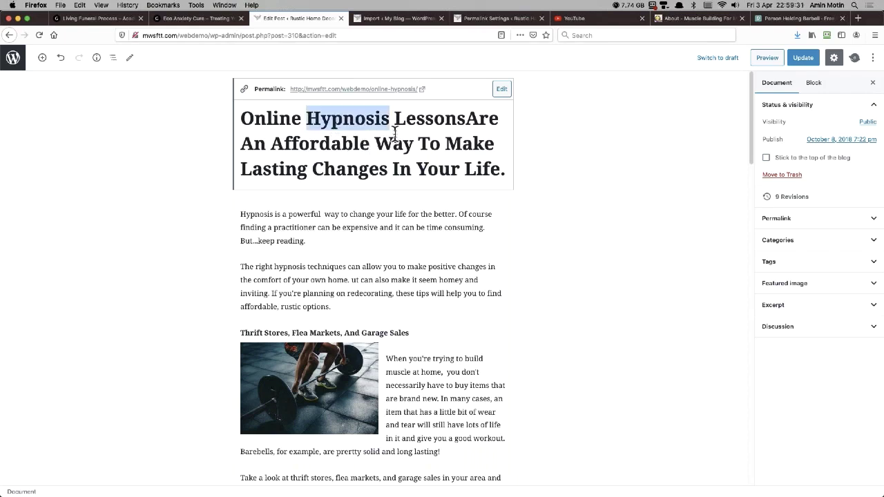
type("Wood Cop")
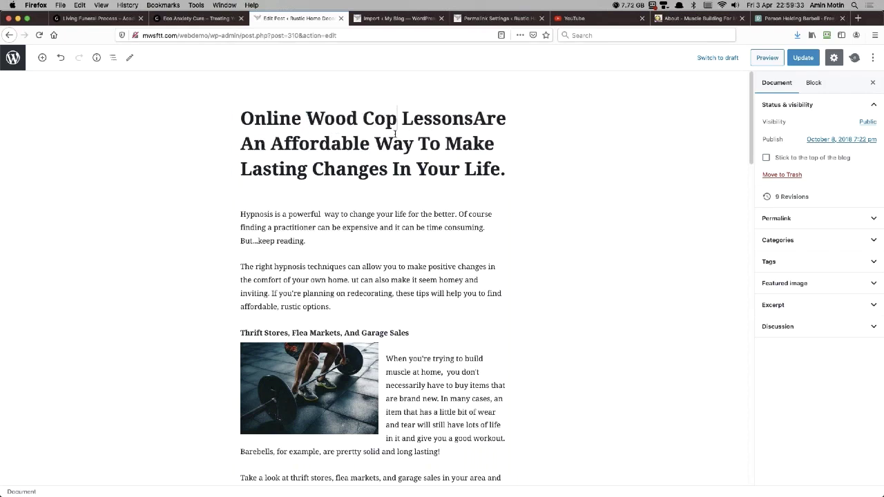
key("BackSpace")
key("BackSpace")
type("hopping W")
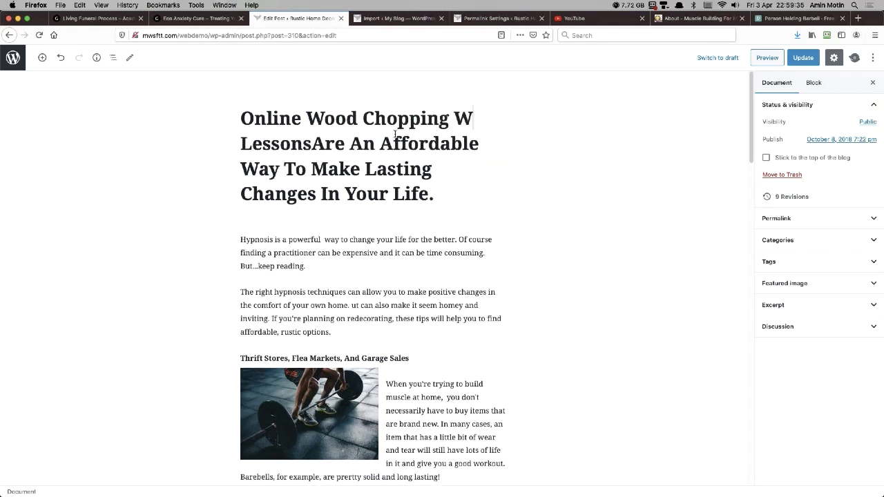
key("BackSpace")
type("Equip")
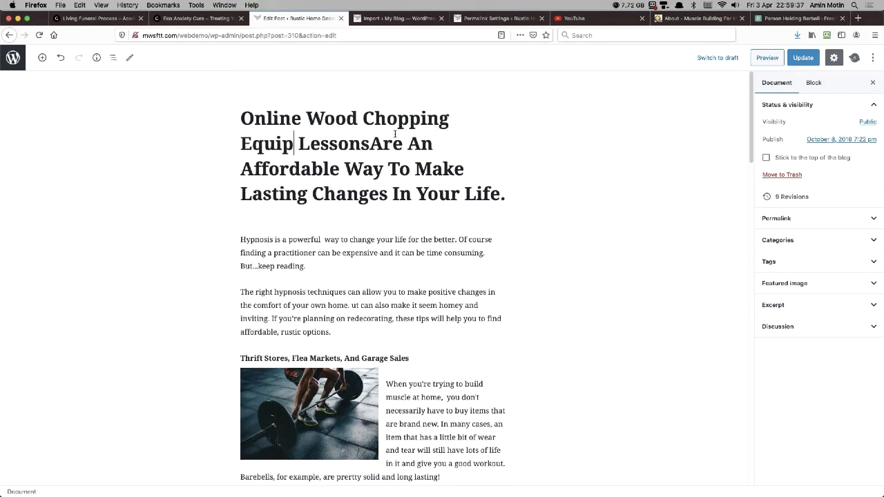
type("ment Allows You ")
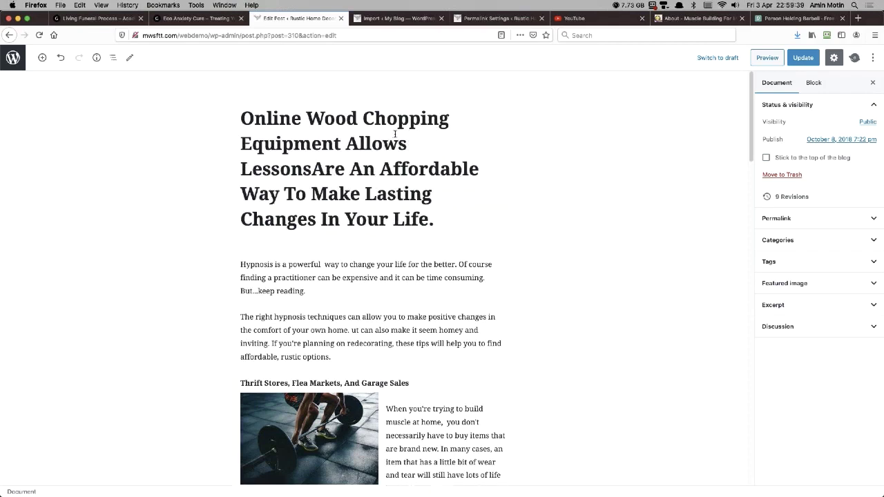
Continue the title after "Allows You" with "To Buy The Best For Maximum Edfficieny"
type("To Buy ")
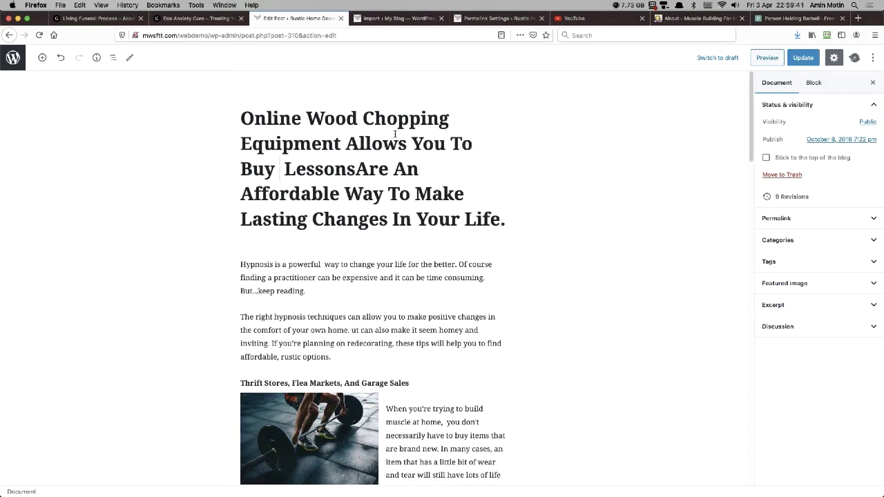
type("The B")
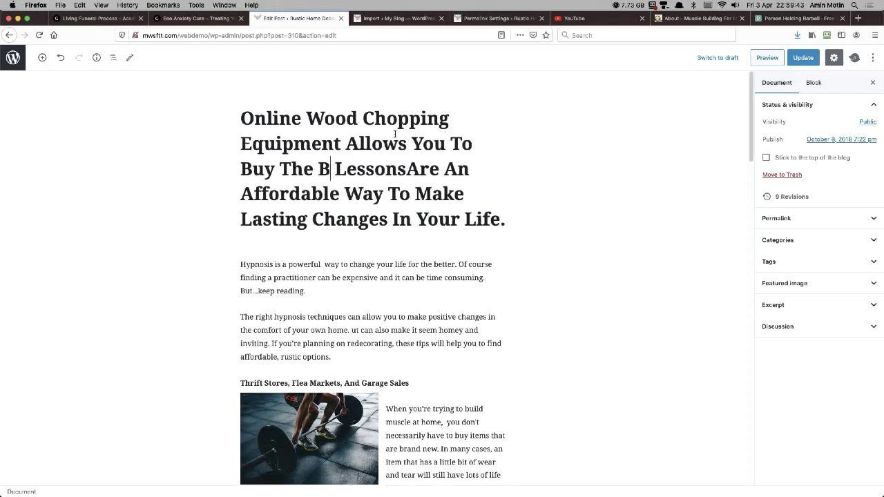
type("est For Ma")
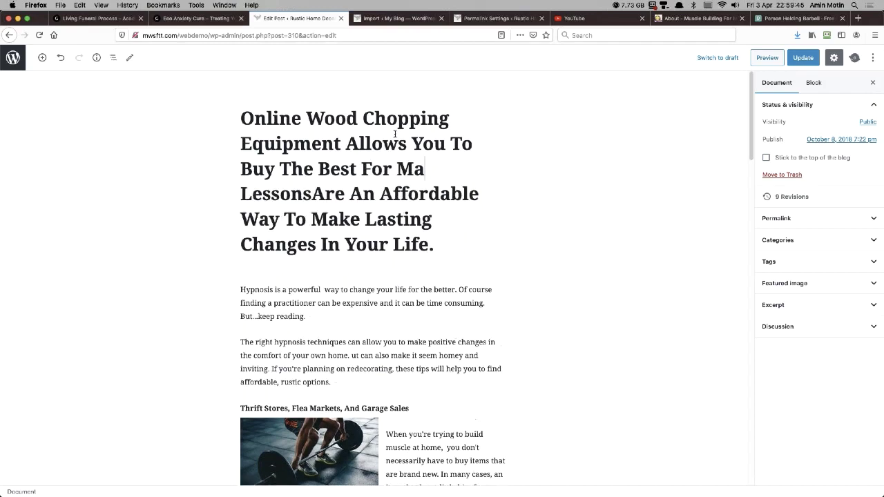
type("xzim")
key("BackSpace")
key("BackSpace")
key("BackSpace")
type("ximum Edffi")
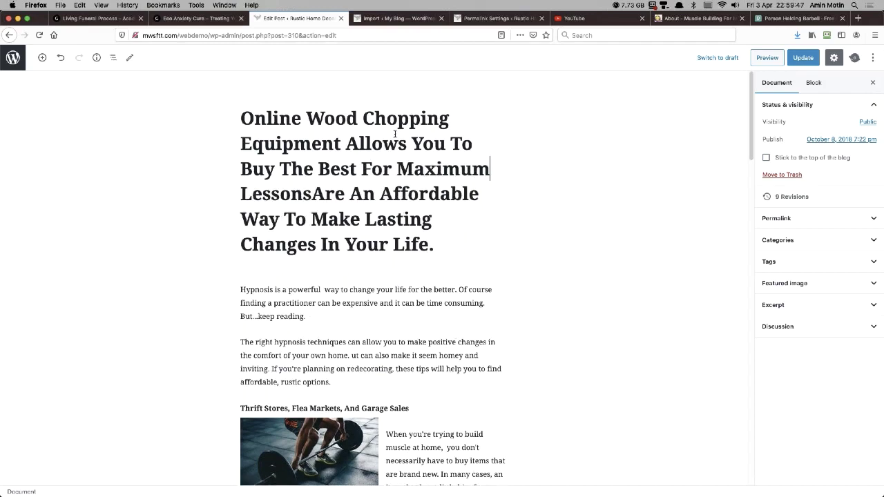
type("cieny")
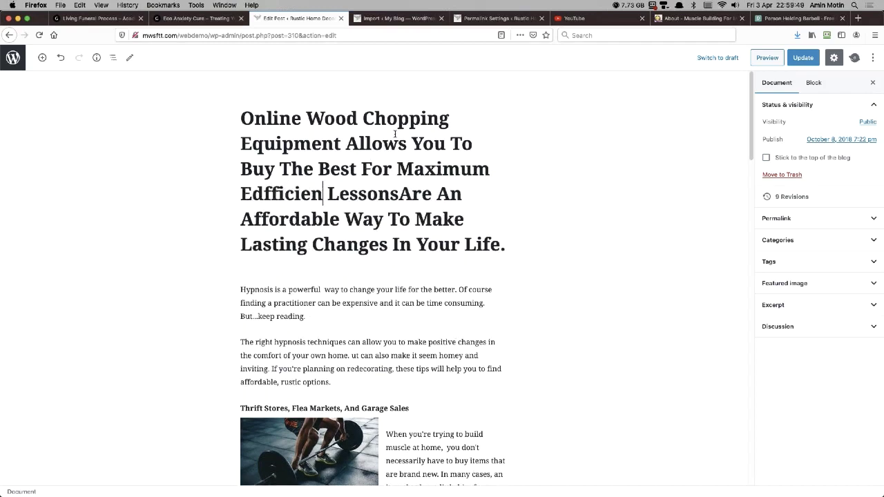
Delete the leftover "LessonsAre An Affordable Way To Make Lasting Changes In Your Life" from the title, keeping the final period
key("shift+Down")
key("shift+Down")
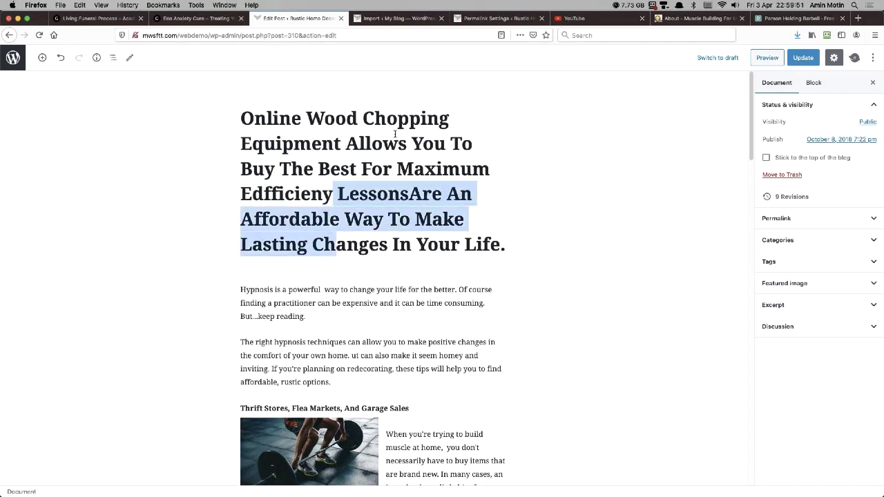
key("shift+Right")
key("shift+Right")
key("shift+Right")
key("shift+Right")
key("shift+Right")
key("shift+Right")
key("shift+Right")
key("shift+Right")
key("shift+Right")
key("shift+Right")
key("shift+Right")
key("shift+Right")
key("shift+Right")
key("shift+Right")
key("shift+Right")
key("shift+Right")
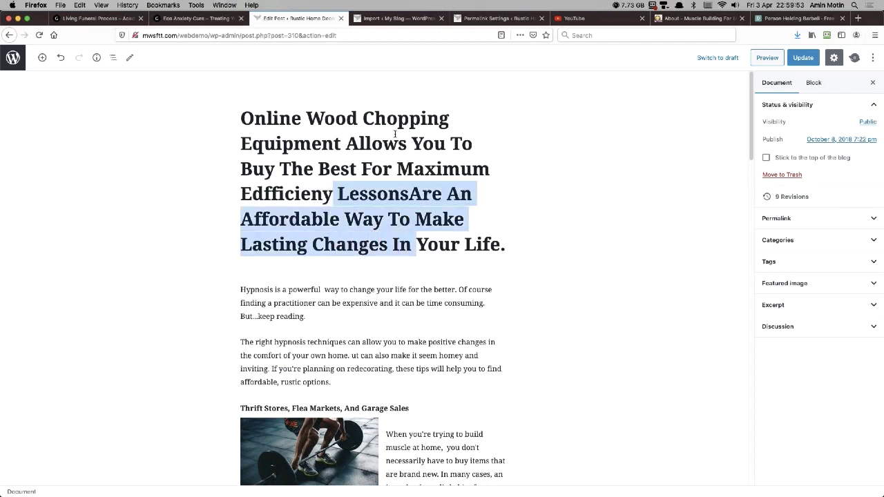
key("shift+Right")
key("BackSpace")
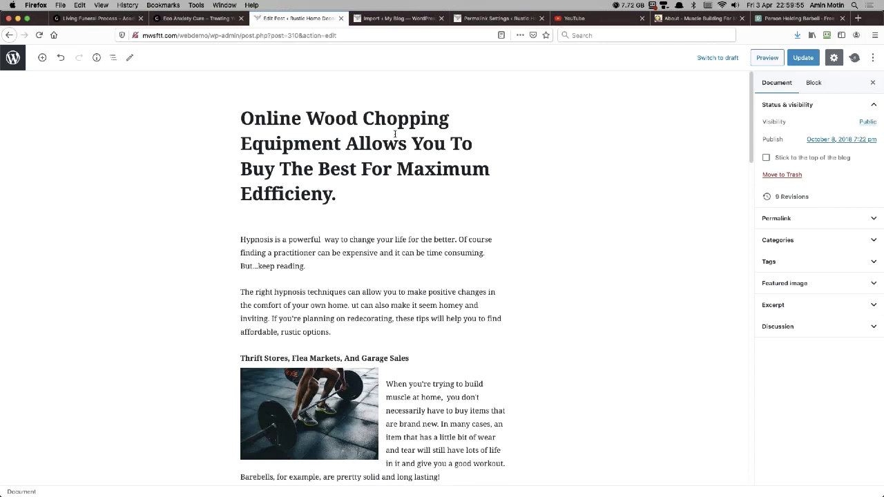
Remove the stray "d" from "Edfficieny" in the title
key("Left")
key("Left")
key("Left")
key("Left")
key("Left")
key("Left")
key("Left")
key("BackSpace")
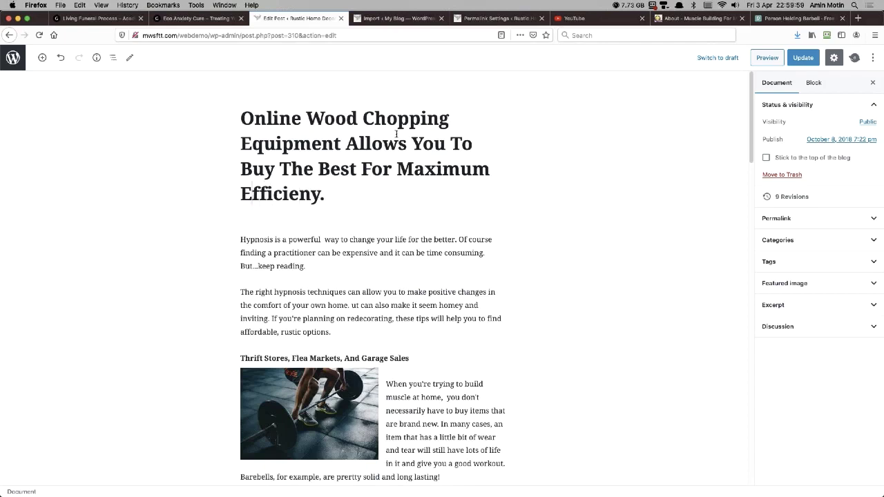
Review the two opening hypnosis paragraphs in the post body
left_click_drag(290, 237, 294, 178)
left_click(302, 181)
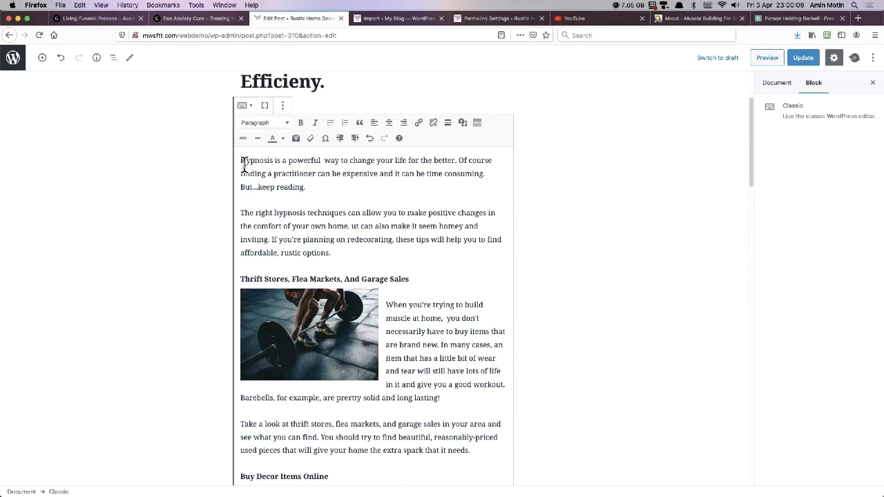
left_click_drag(240, 163, 310, 187)
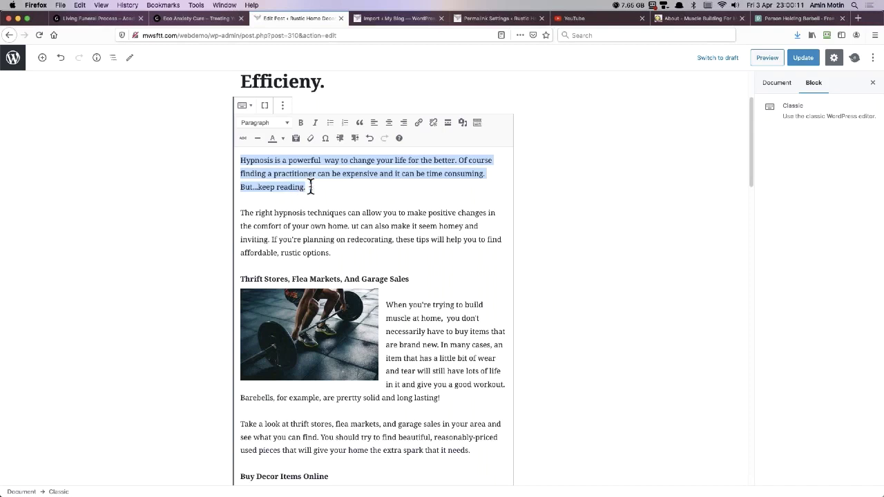
left_click(275, 161)
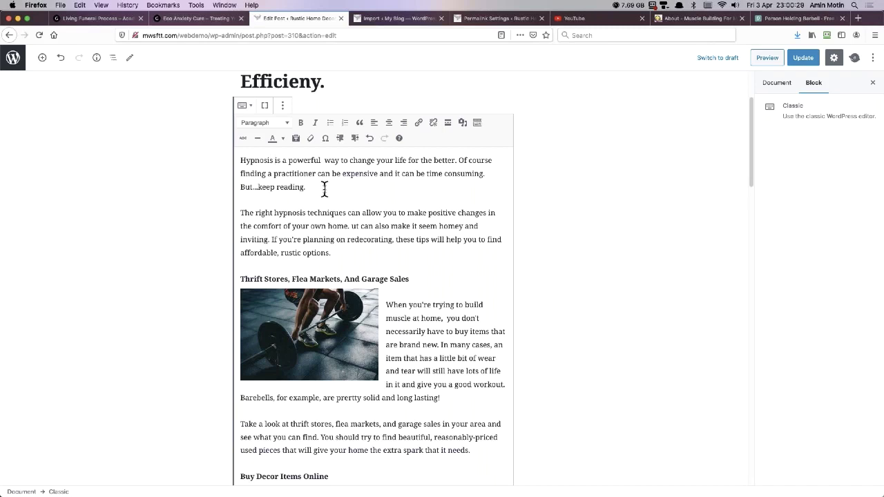
double_click(284, 214)
View the Eco Anxiety Cure site's home page, including its header, menu and first article
left_click(198, 18)
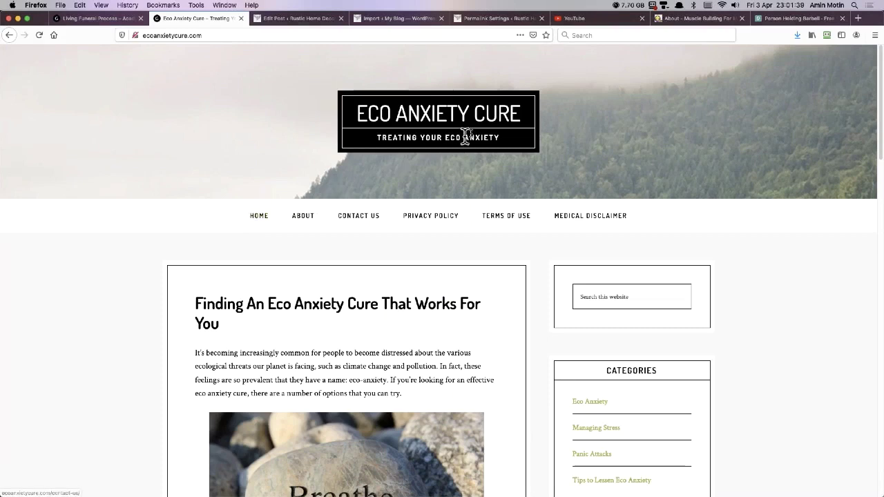
scroll(334, 177, "down", 1)
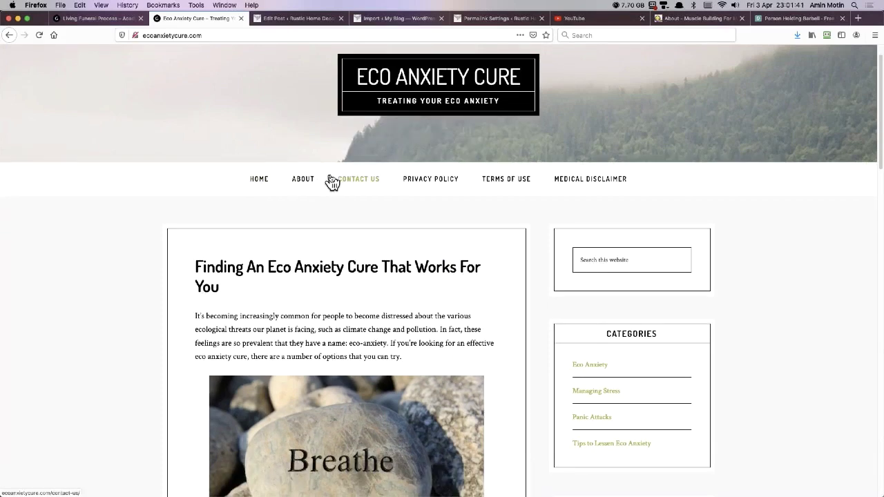
scroll(330, 181, "down", 3)
View the Living Funeral Process home page with its recent posts and sidebar videos, and check the YouTube home page
left_click(68, 21)
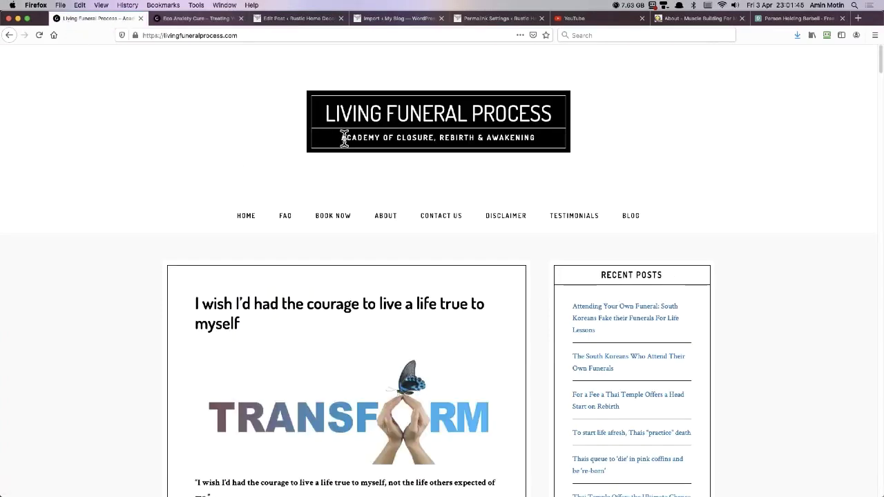
scroll(588, 237, "down", 2)
scroll(590, 292, "down", 2)
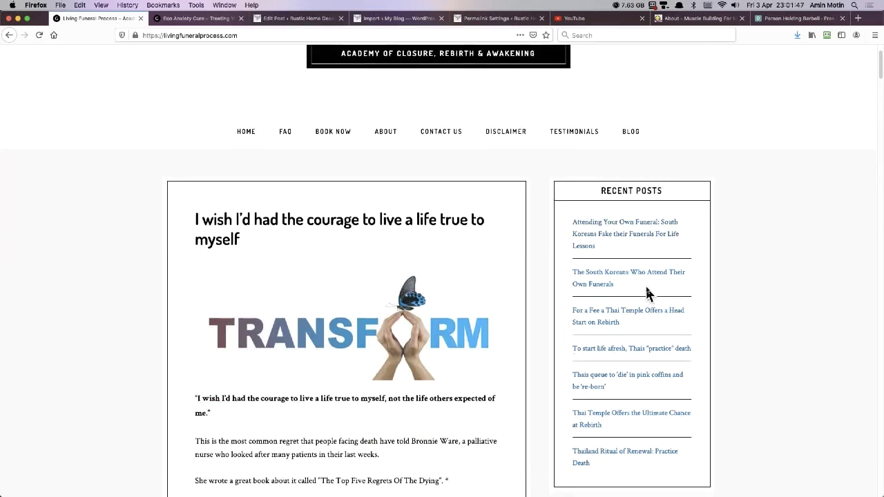
scroll(648, 294, "down", 5)
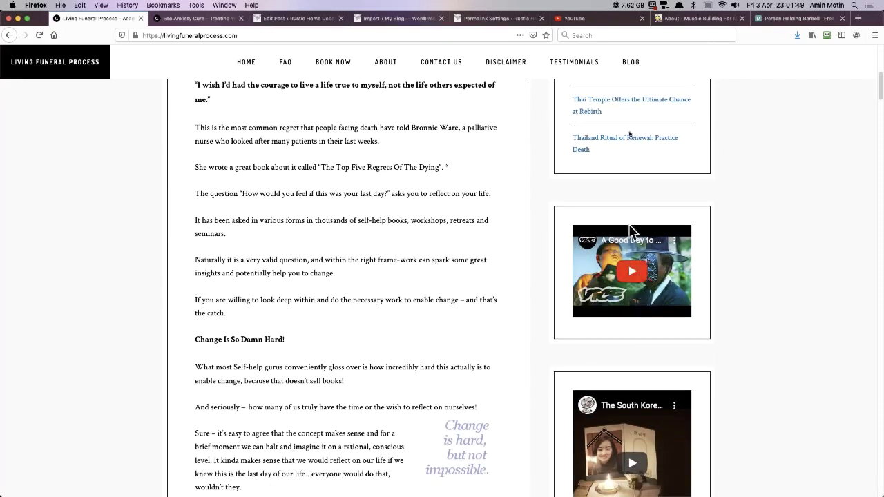
left_click(599, 18)
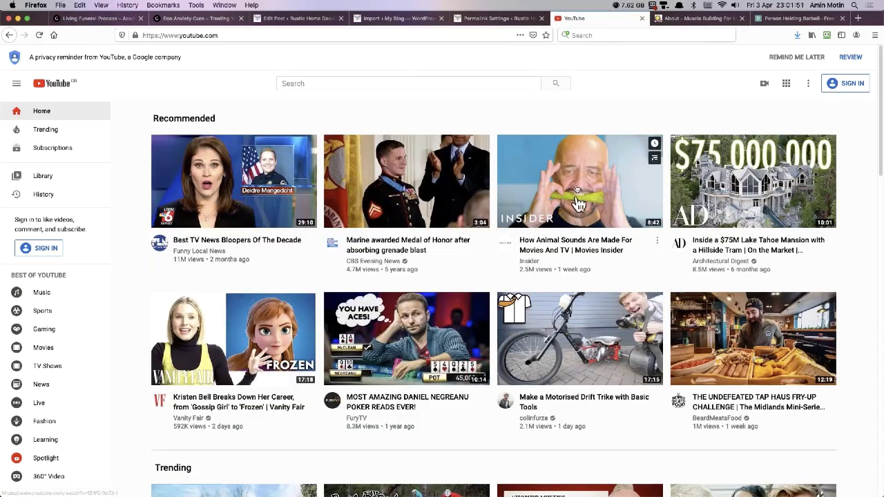
Examine the Living Funeral Process article, sidebar and navigation menu, and compare them with the Eco Anxiety Cure home page
left_click(72, 18)
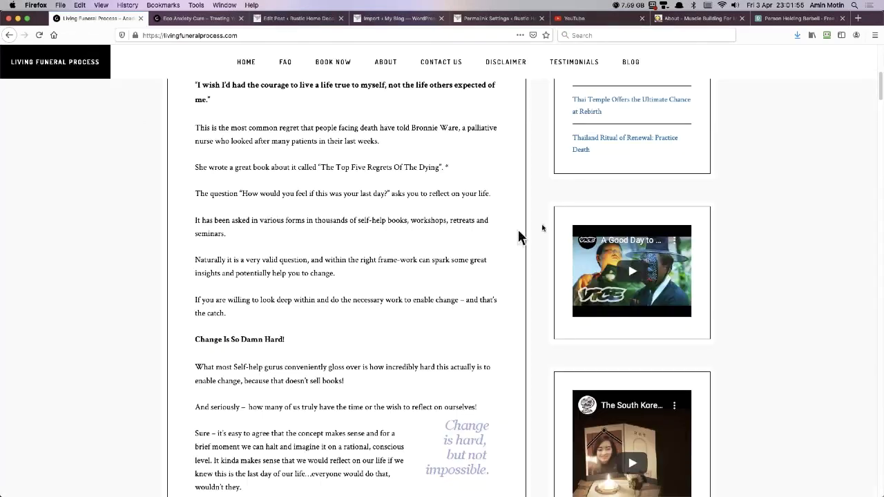
scroll(620, 219, "up", 3)
scroll(619, 217, "up", 2)
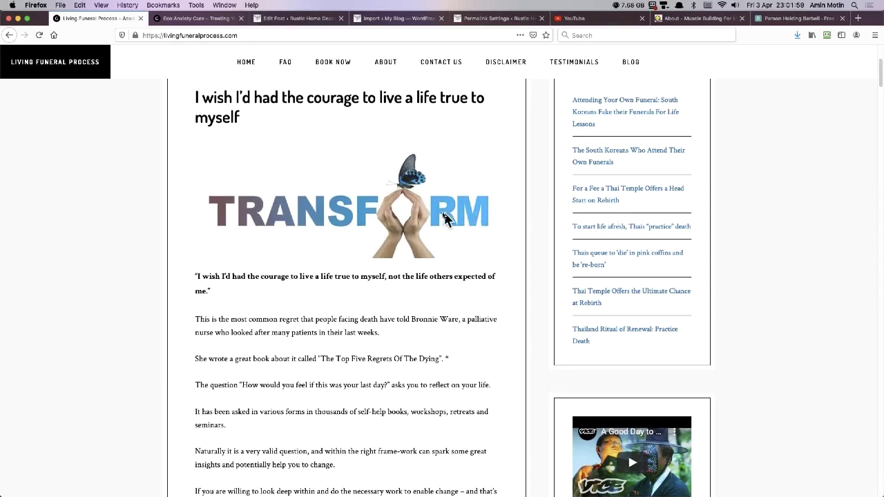
scroll(348, 220, "down", 2)
scroll(230, 215, "down", 2)
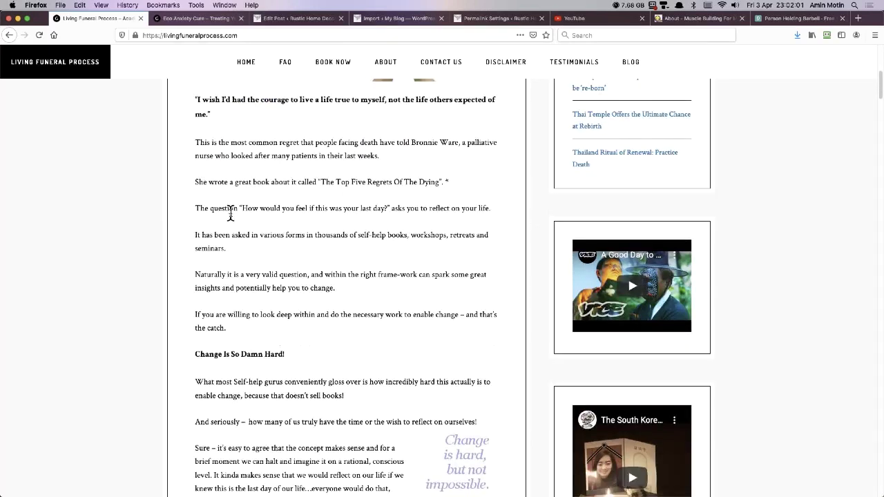
scroll(230, 214, "down", 3)
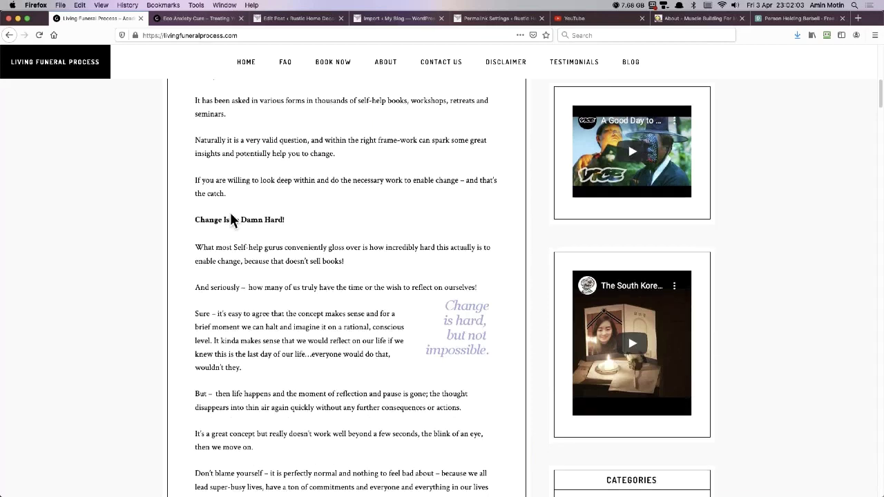
scroll(230, 215, "down", 2)
scroll(230, 215, "down", 2)
scroll(317, 147, "up", 8)
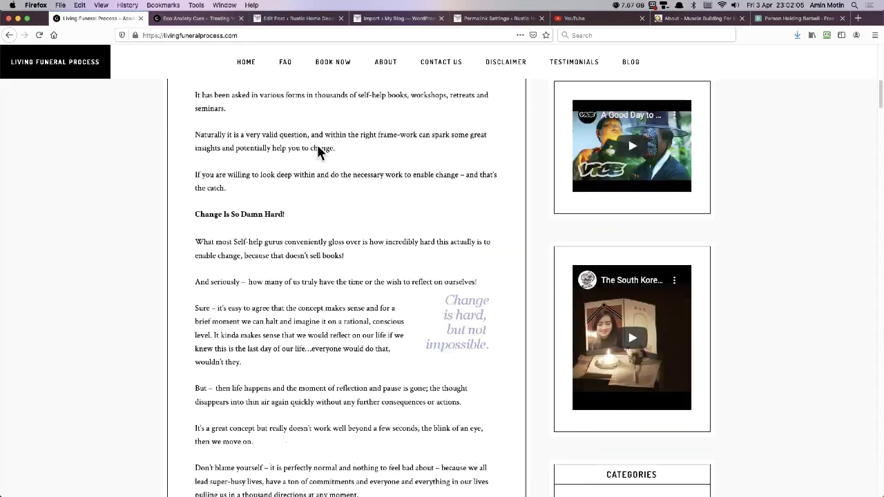
scroll(317, 146, "up", 6)
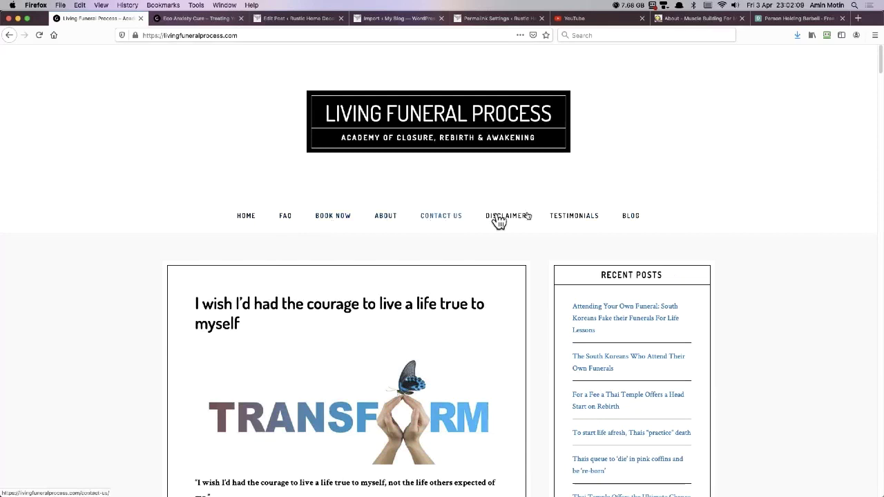
left_click(181, 18)
scroll(256, 181, "up", 3)
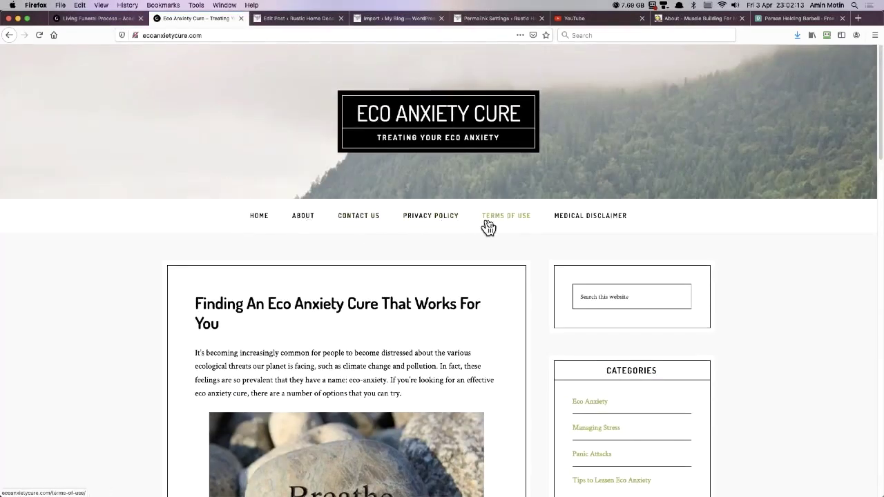
View the Living Funeral Process site's Book Now page, including its Buy Now payment button and instructions
left_click(103, 19)
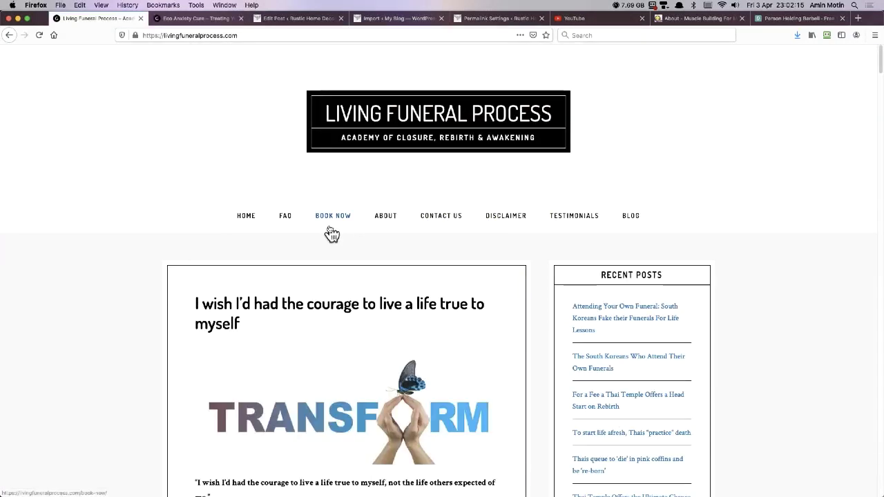
left_click(331, 222)
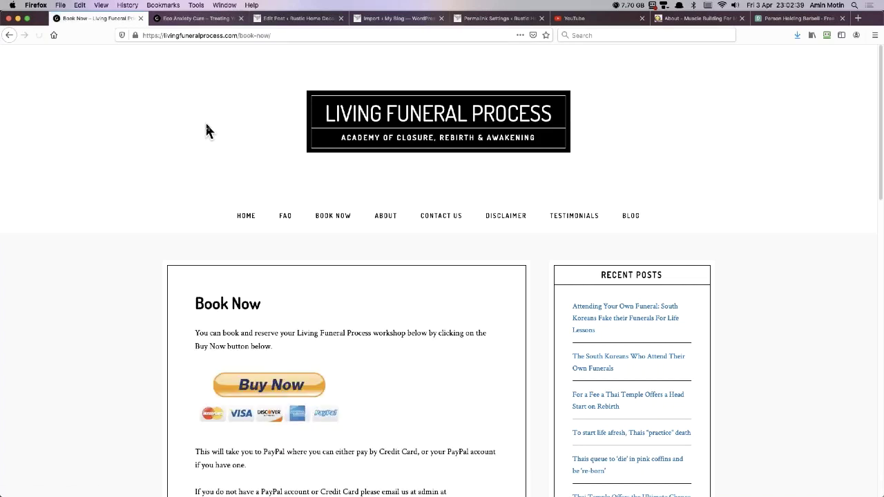
scroll(299, 253, "down", 5)
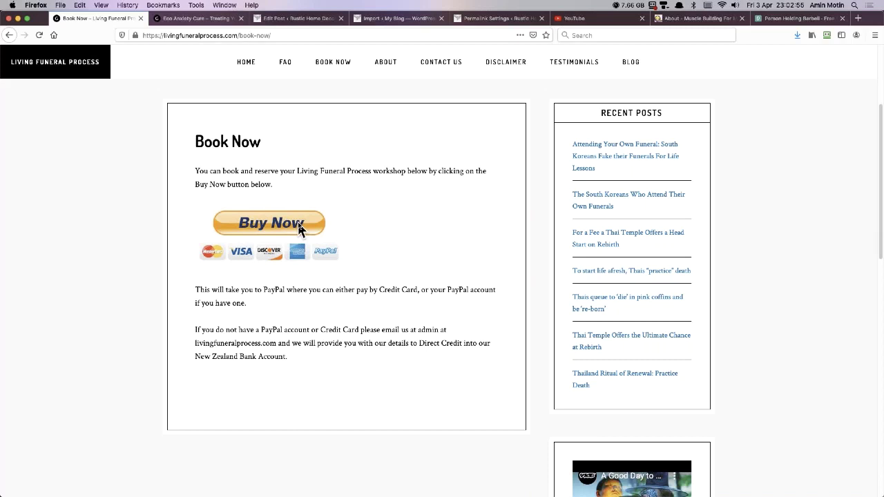
scroll(527, 181, "up", 3)
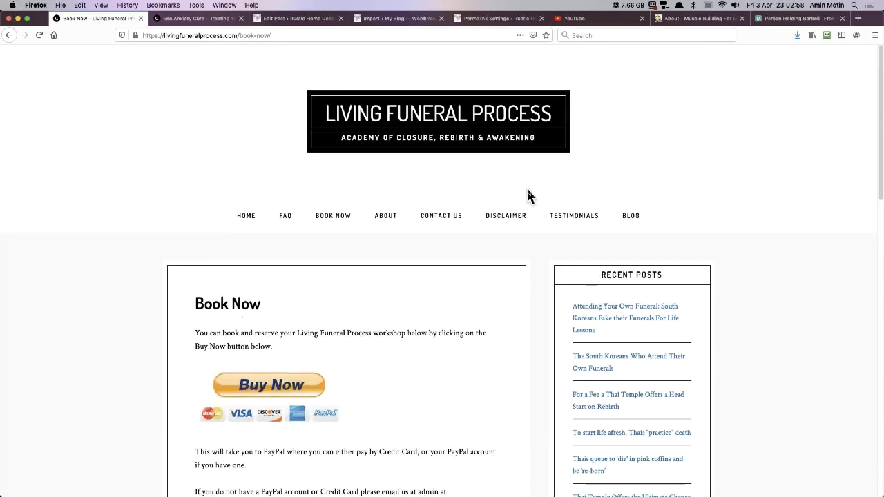
Open the Privacy Policy page from the Living Funeral Process site's Disclaimer section and view its opening clauses
mouse_move(504, 218)
left_click(502, 272)
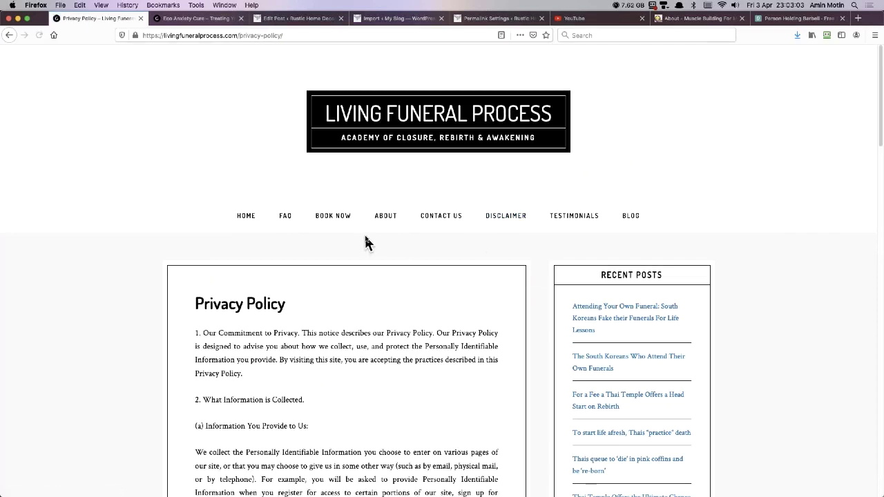
scroll(365, 242, "down", 2)
scroll(366, 242, "down", 3)
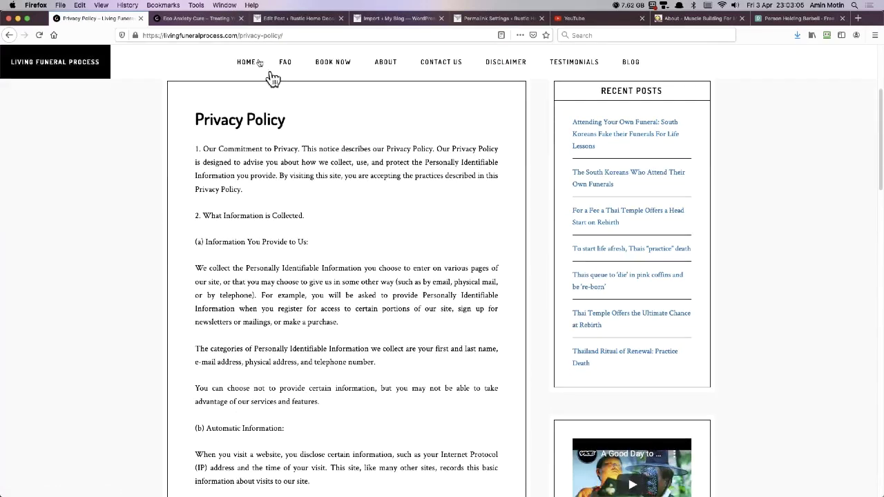
Open the Eco Anxiety Cure site's Privacy Policy and compare its text with the Living Funeral Process version
left_click(216, 22)
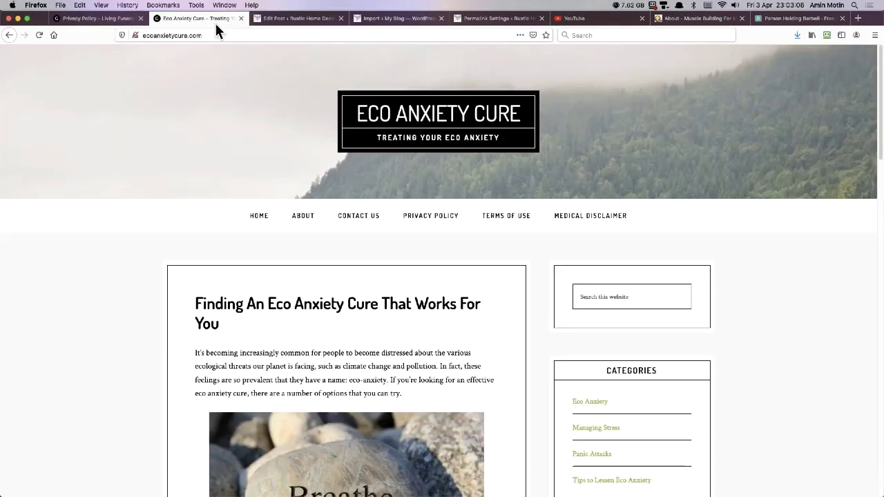
left_click(421, 220)
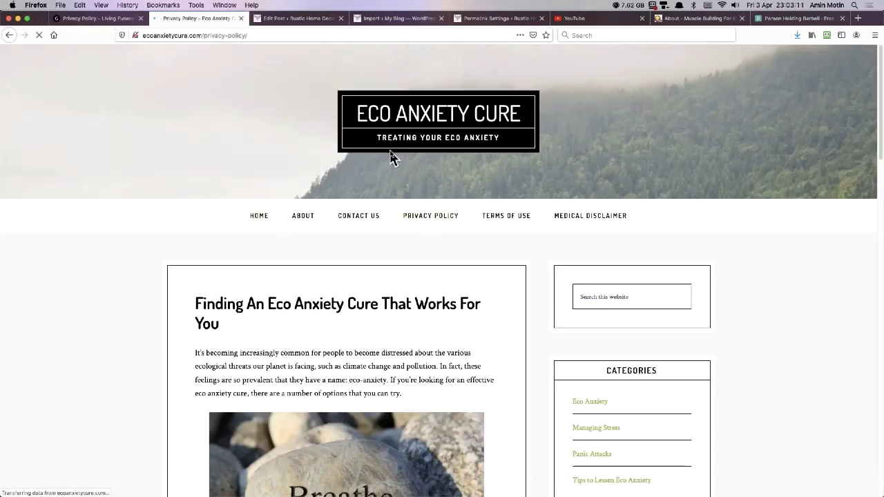
scroll(388, 157, "down", 3)
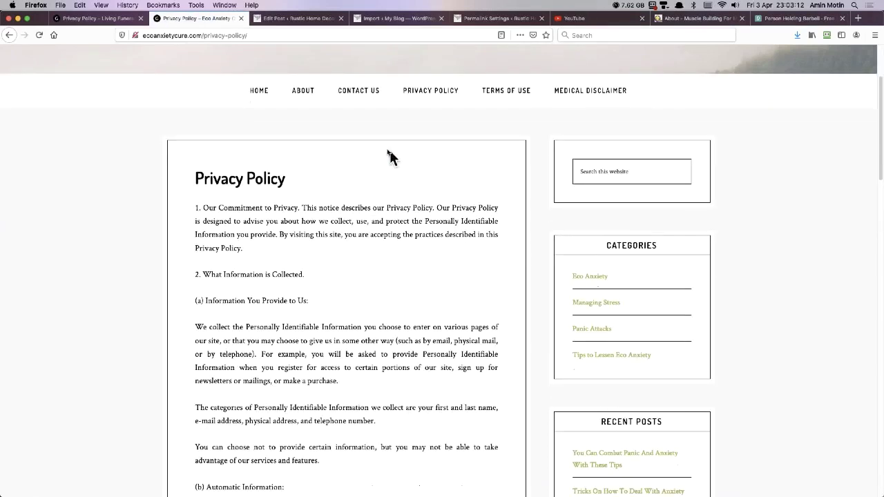
left_click(99, 18)
left_click(185, 21)
scroll(219, 82, "down", 2)
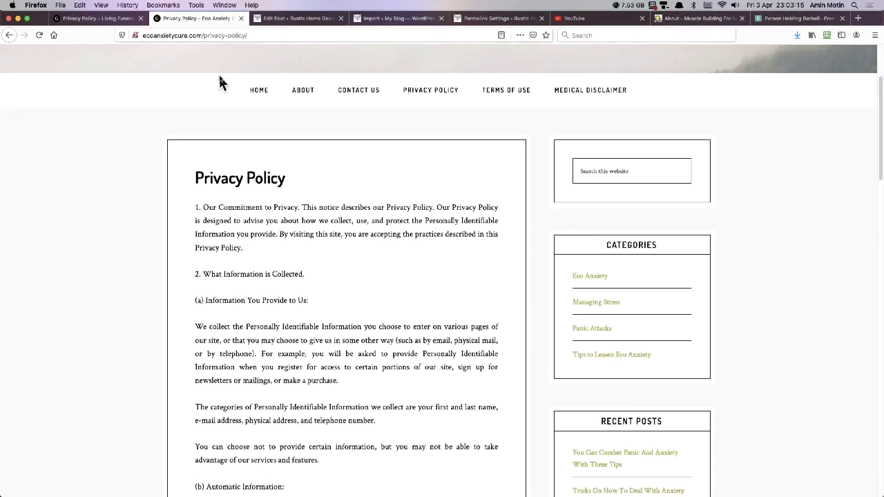
left_click(115, 20)
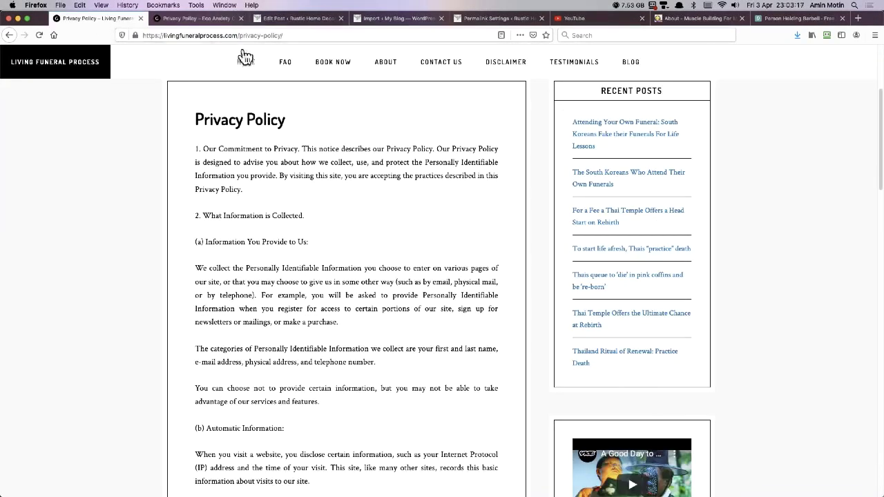
left_click(201, 24)
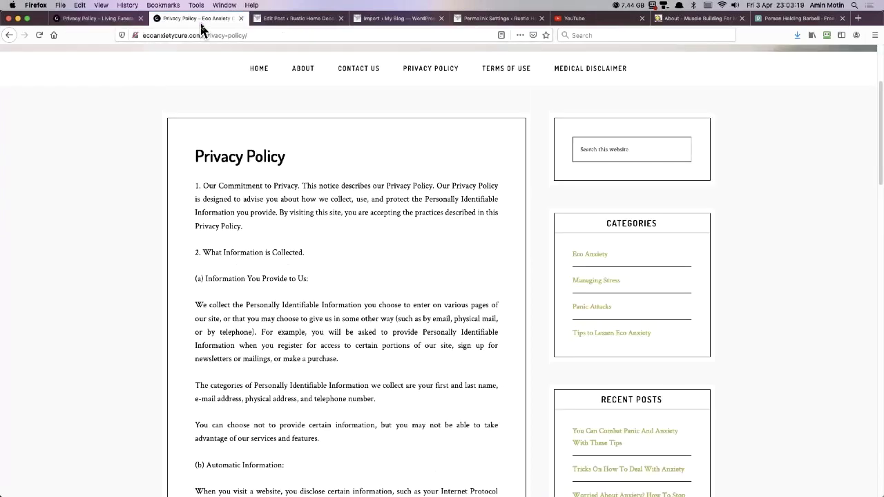
left_click(100, 25)
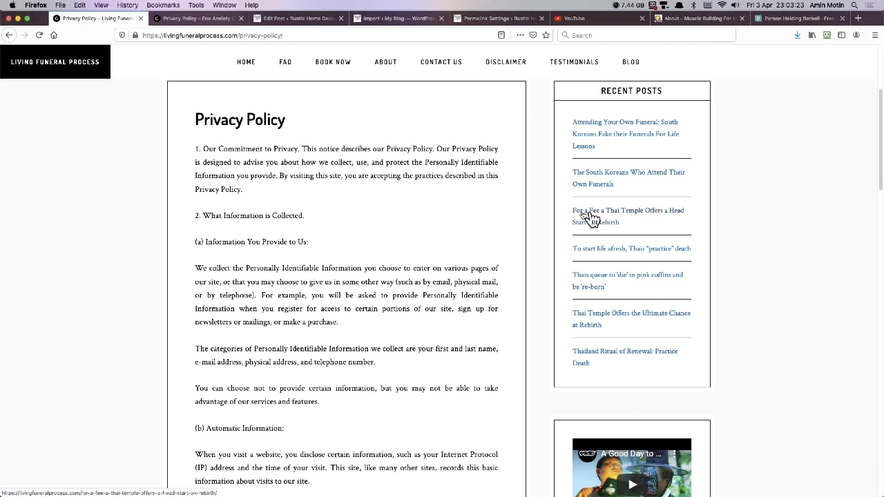
Open the recent post "Attending Your Own Funeral: South Koreans Fake their Funerals For Life Lessons" and examine its text and embedded video
left_click(589, 142)
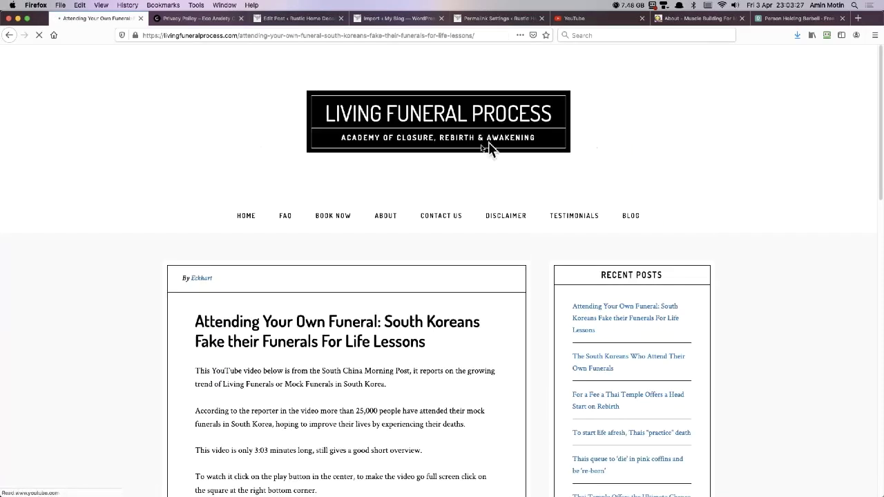
scroll(456, 172, "down", 1)
scroll(456, 172, "down", 1)
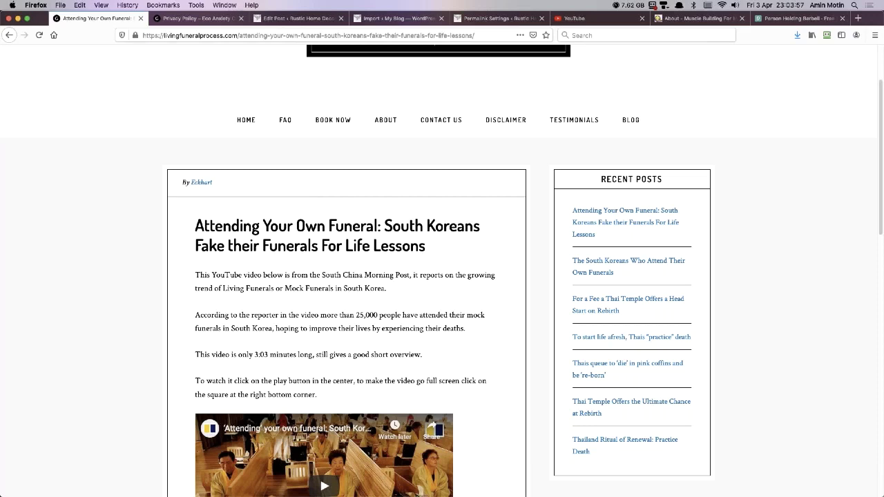
scroll(631, 311, "down", 3)
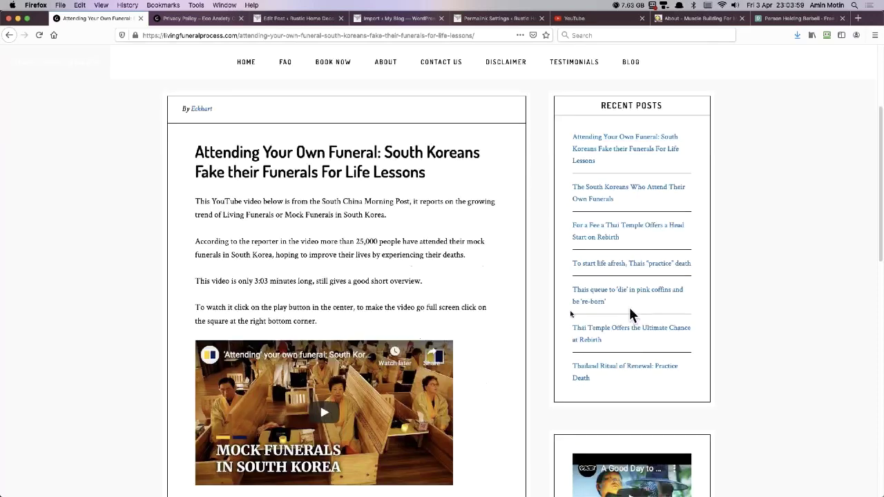
scroll(383, 330, "down", 2)
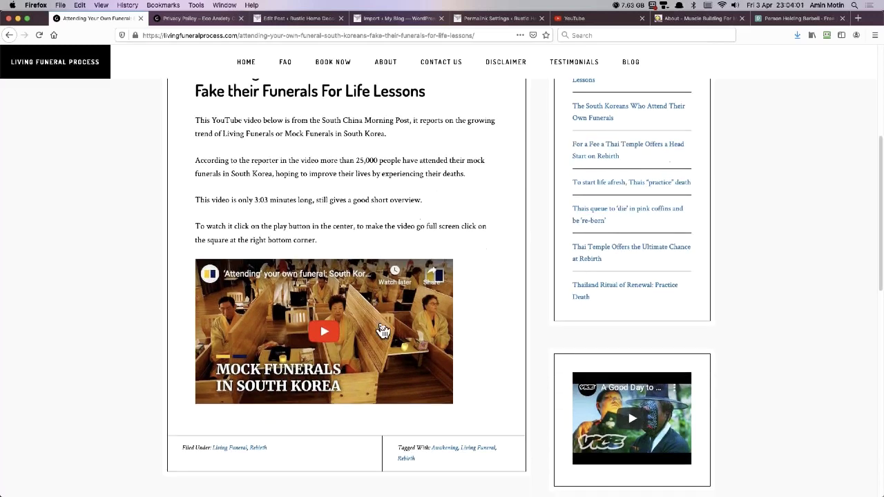
scroll(327, 222, "up", 1)
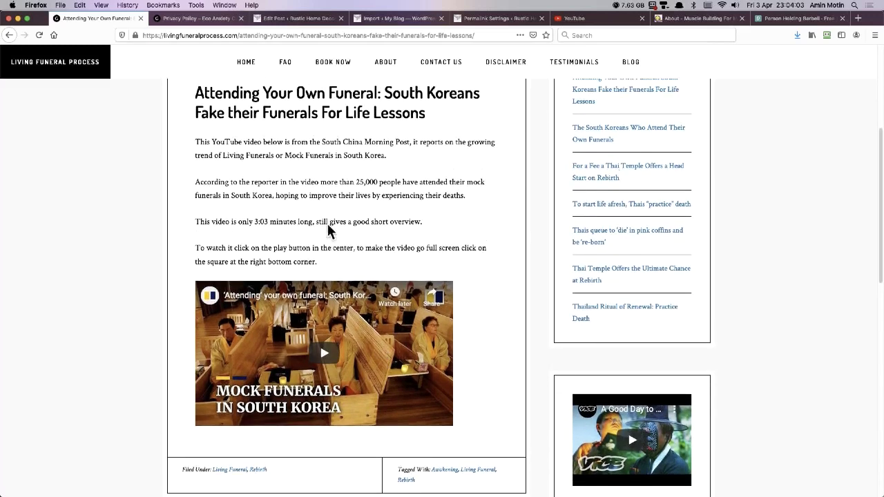
scroll(328, 223, "down", 1)
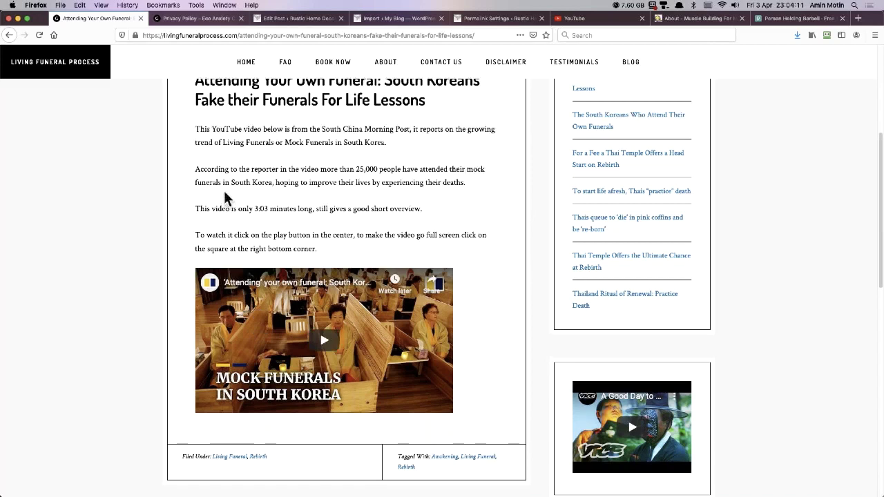
Highlight the post's opening paragraph about the YouTube video's source, and the sentence giving the video's length
scroll(207, 187, "up", 1)
left_click_drag(196, 142, 414, 166)
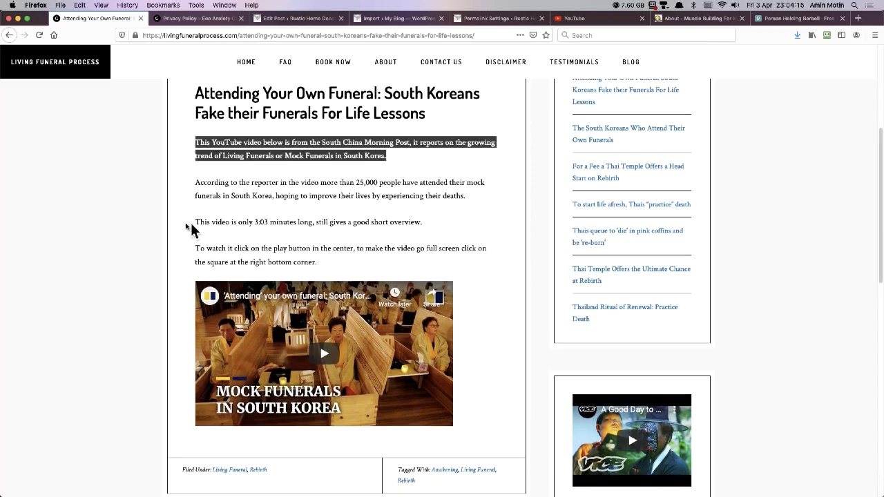
left_click_drag(196, 221, 464, 230)
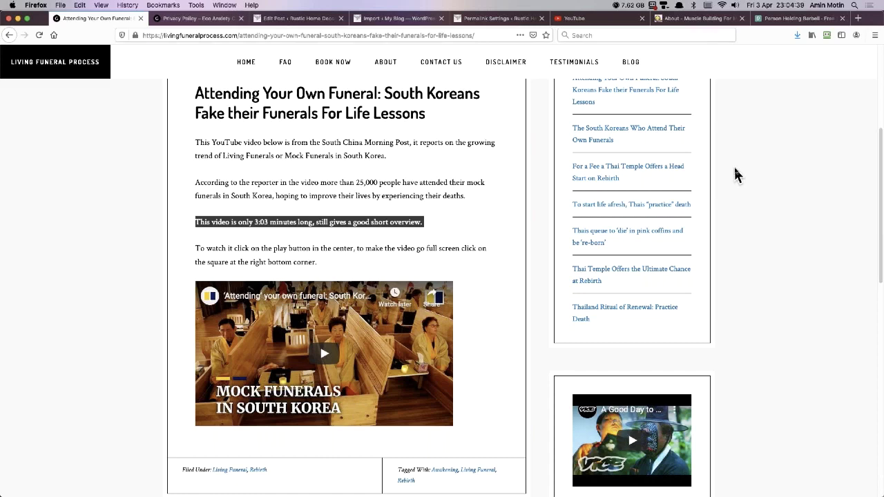
Return to the Living Funeral Process home page and read through its long article down to the "The Discomfort Of Change" section
scroll(473, 283, "up", 5)
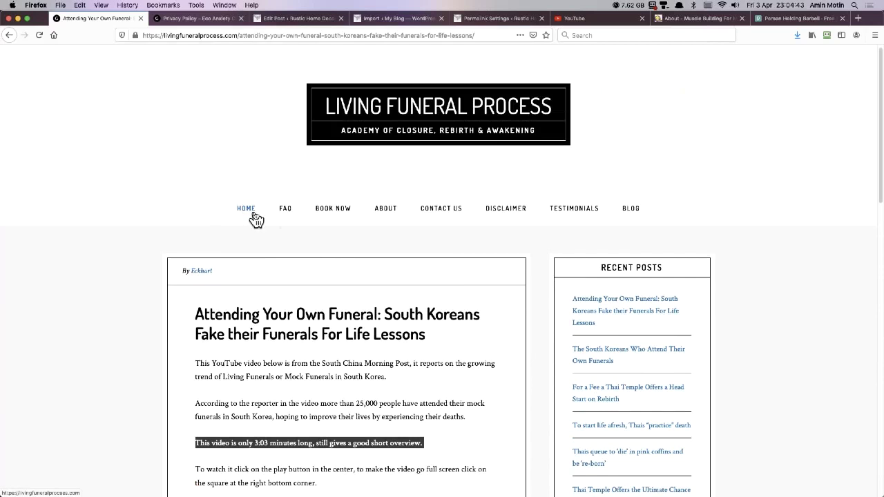
left_click(247, 212)
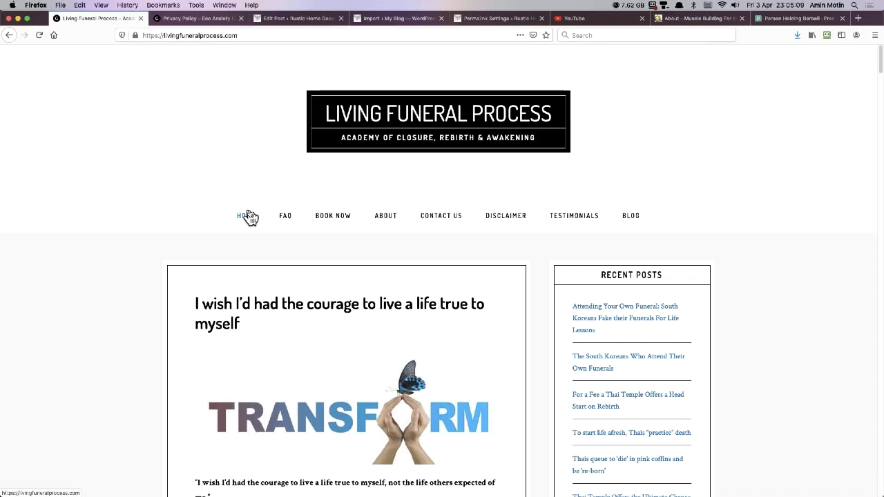
scroll(310, 315, "down", 2)
scroll(308, 317, "down", 10)
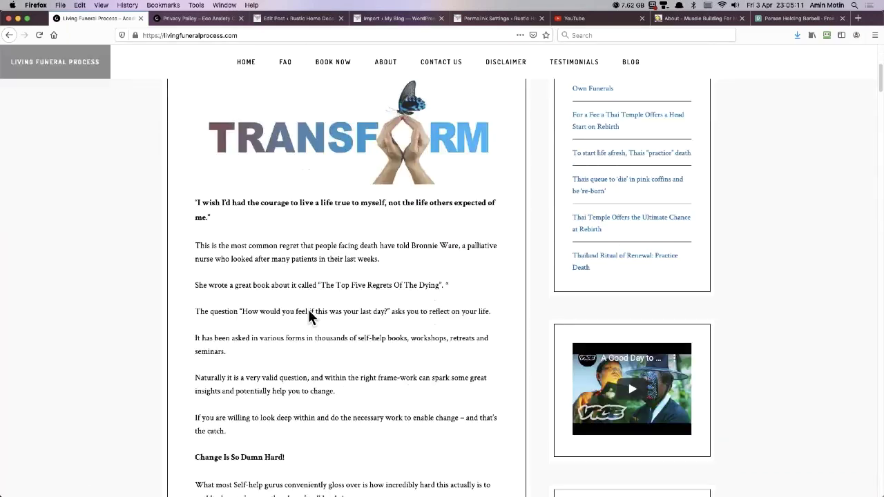
scroll(309, 316, "down", 10)
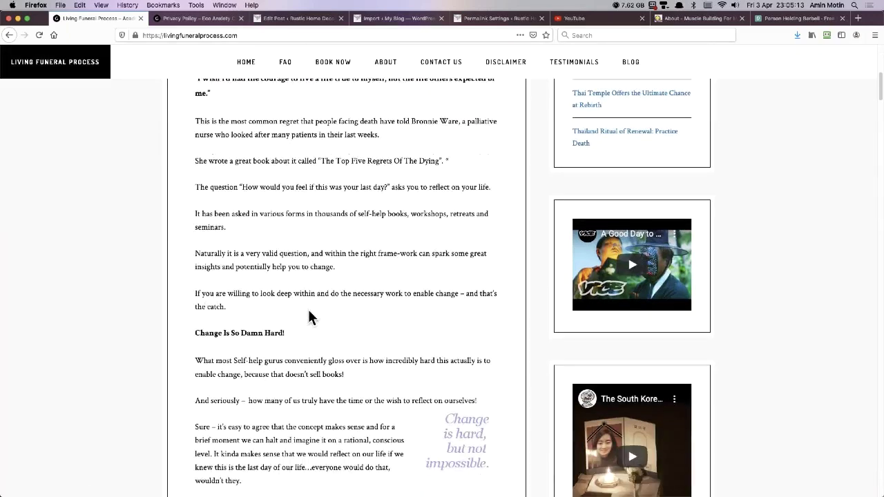
scroll(308, 311, "down", 6)
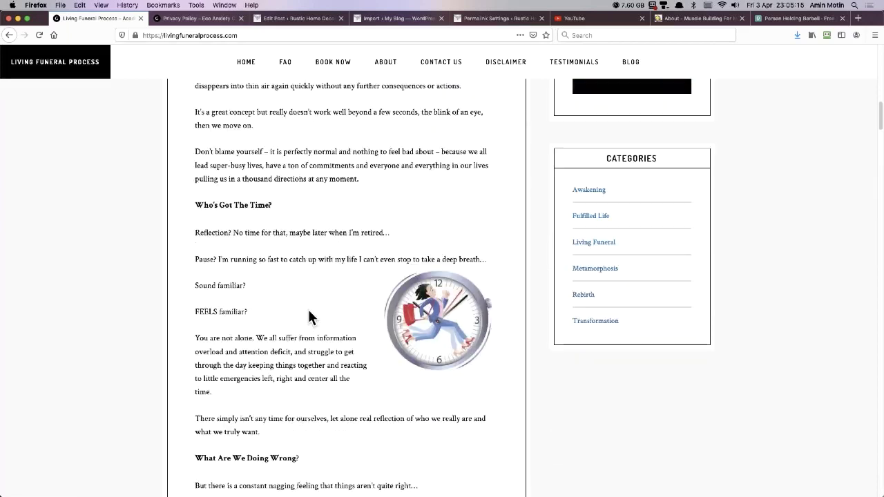
scroll(309, 311, "down", 3)
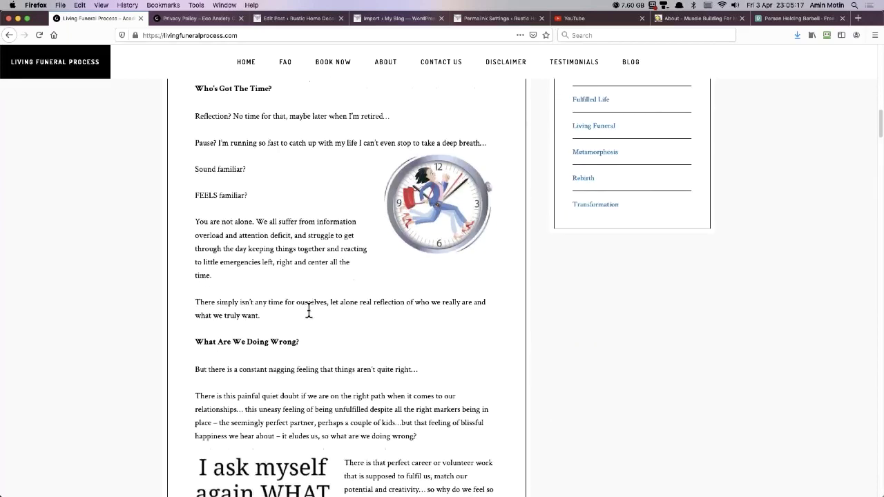
scroll(308, 316, "down", 6)
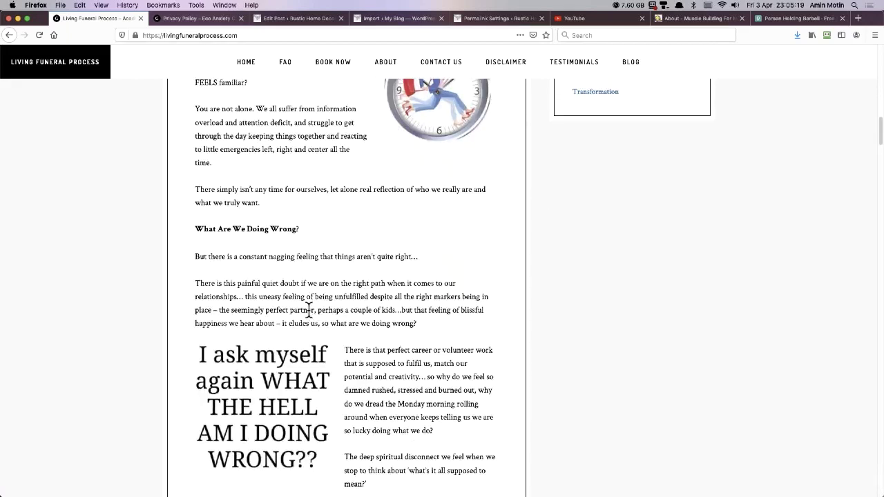
scroll(309, 316, "down", 5)
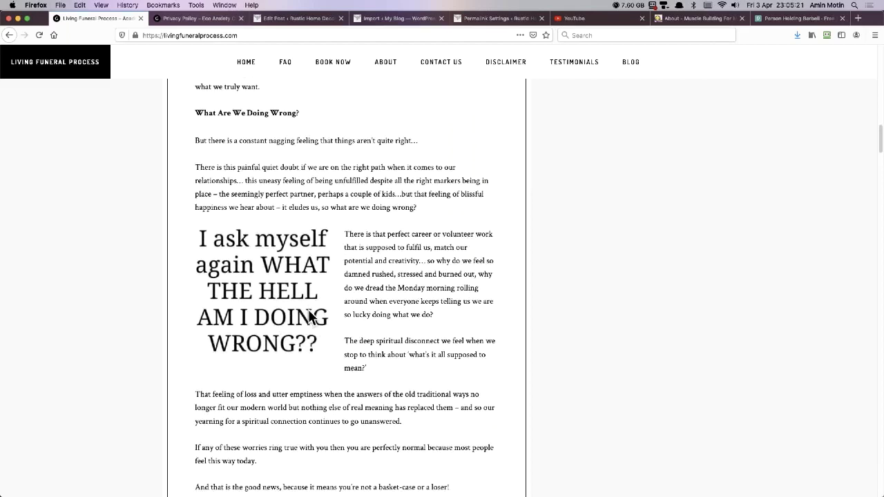
scroll(307, 316, "down", 4)
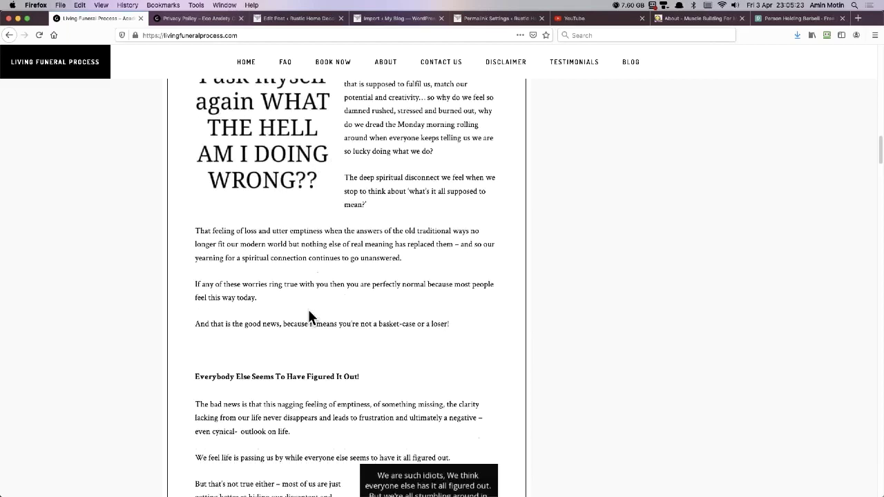
scroll(308, 316, "down", 3)
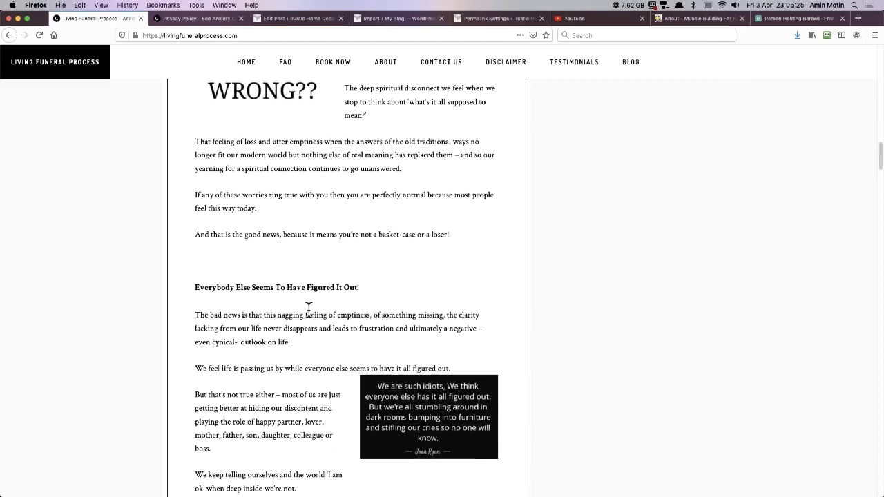
scroll(309, 317, "down", 5)
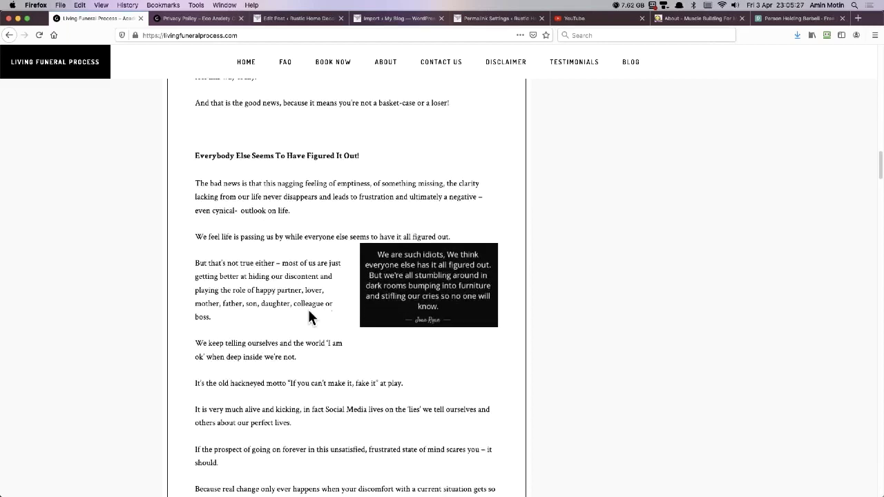
scroll(309, 311, "down", 3)
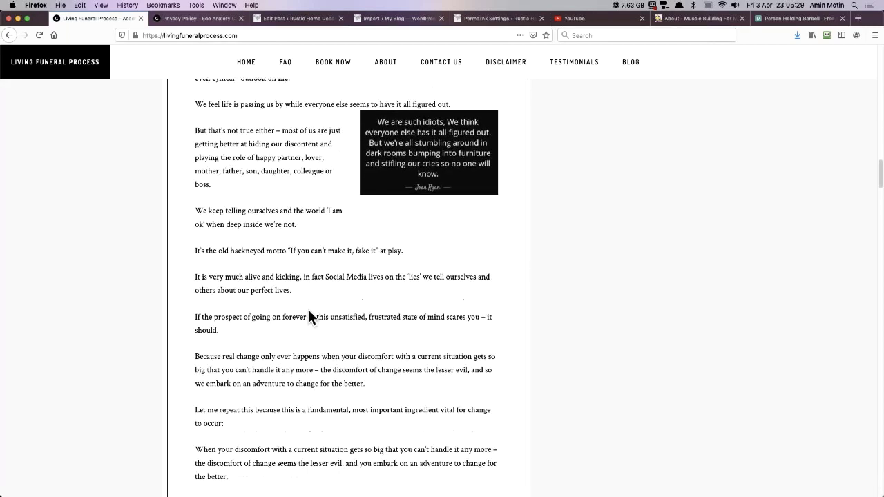
scroll(309, 312, "down", 3)
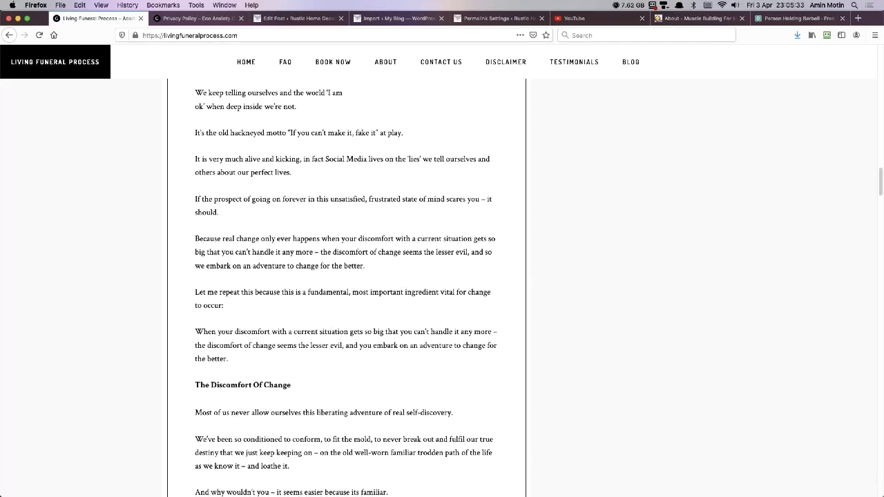
scroll(449, 284, "down", 3)
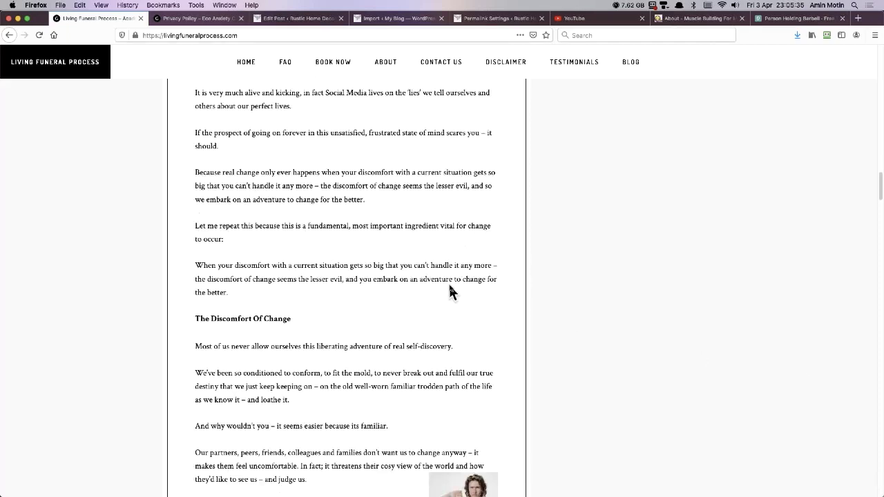
Read through "The Discomfort Of Change" section and highlight the bold quote about having the courage to live a life true to oneself
scroll(449, 285, "down", 2)
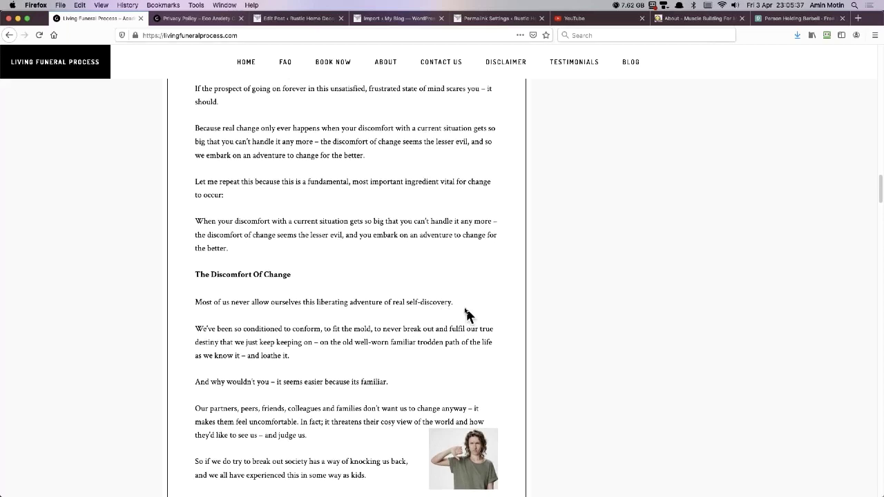
scroll(449, 307, "down", 5)
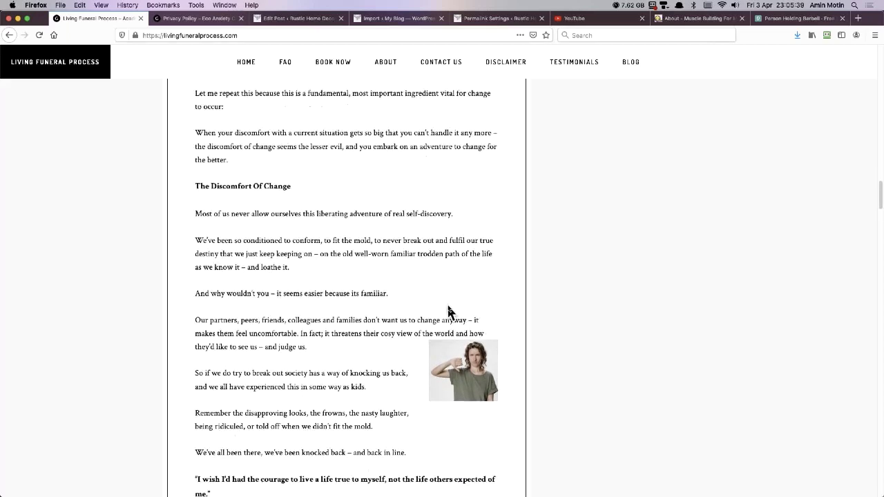
scroll(445, 304, "down", 4)
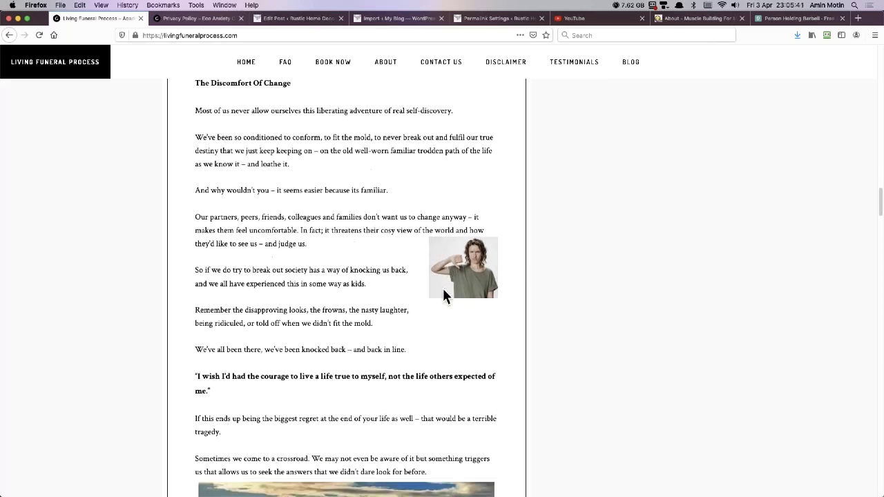
scroll(443, 295, "down", 2)
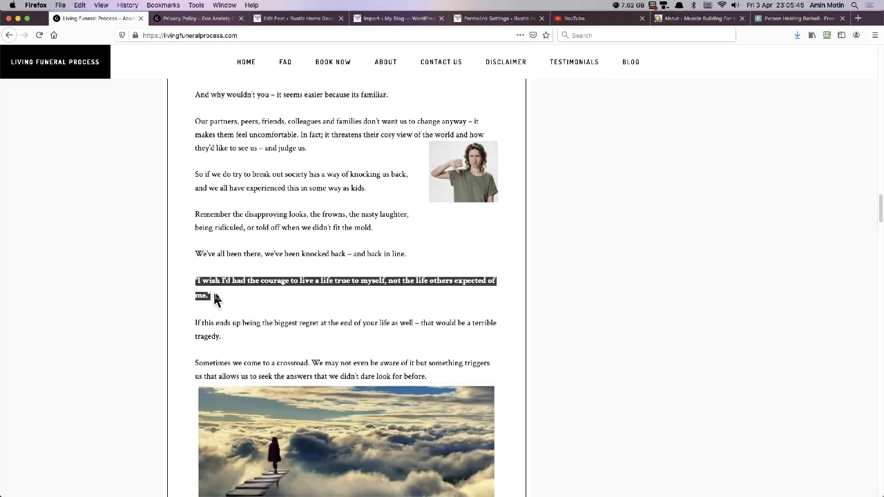
left_click_drag(195, 281, 214, 297)
Read the rest of the article down to the bulleted "I Want" and "I Fear" statements
scroll(399, 309, "down", 2)
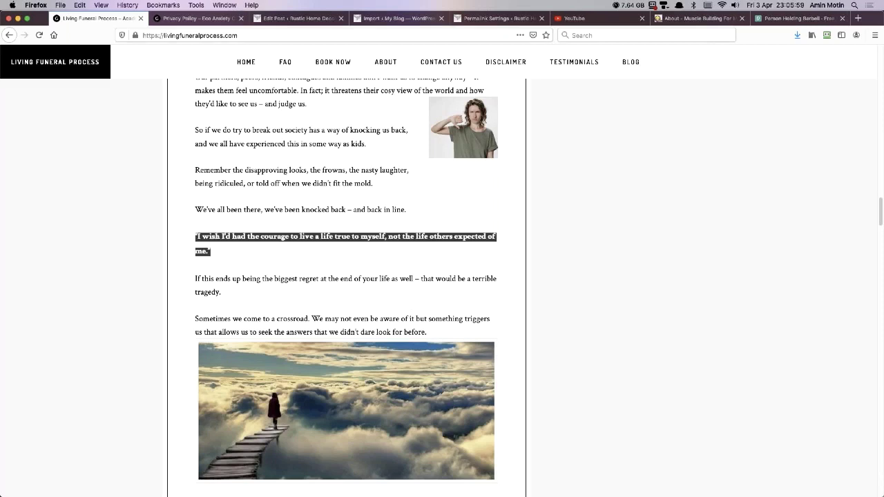
scroll(384, 305, "down", 2)
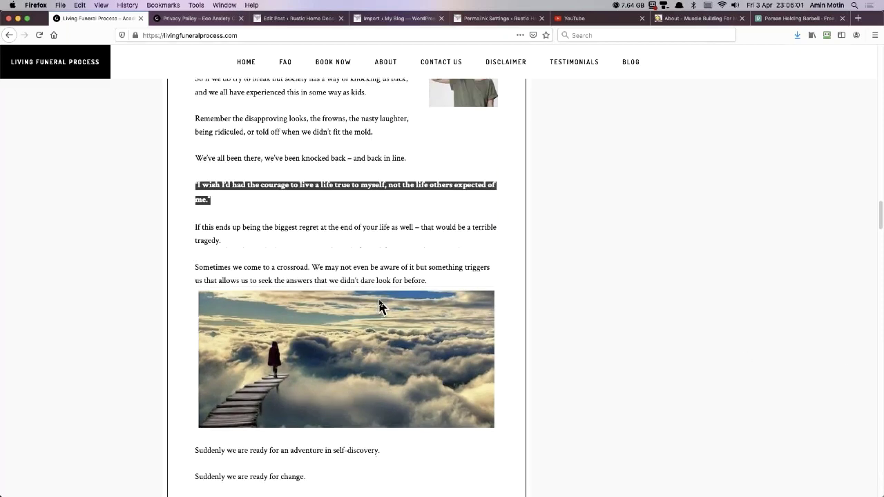
scroll(379, 306, "down", 3)
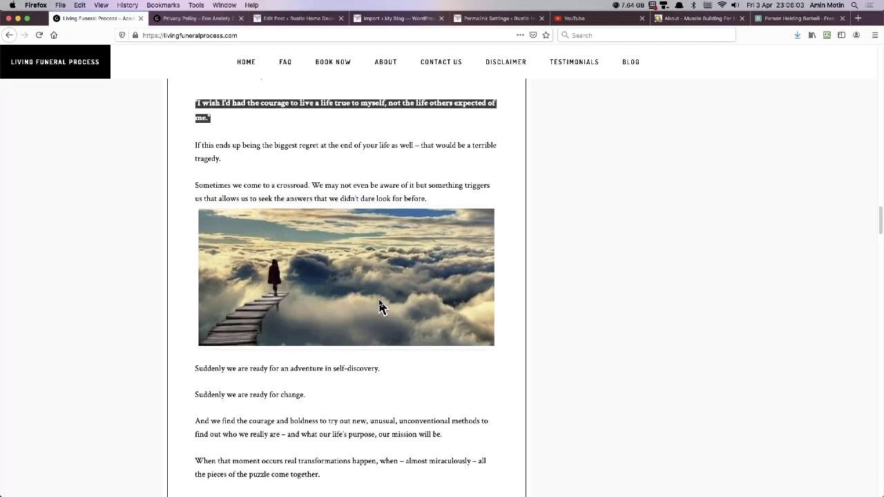
scroll(379, 306, "down", 6)
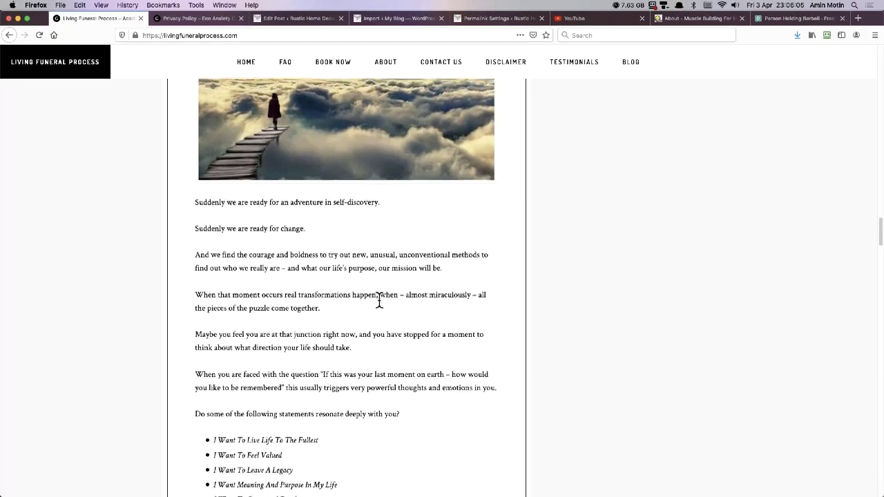
scroll(379, 302, "down", 7)
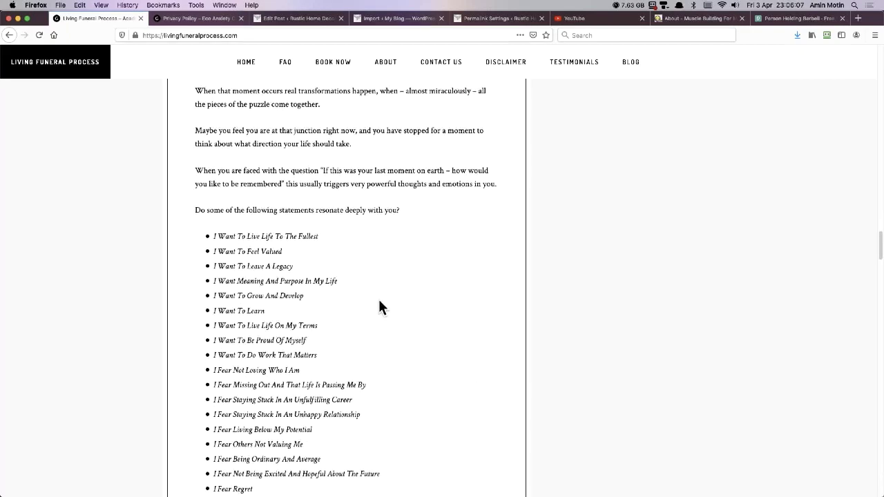
scroll(379, 306, "down", 4)
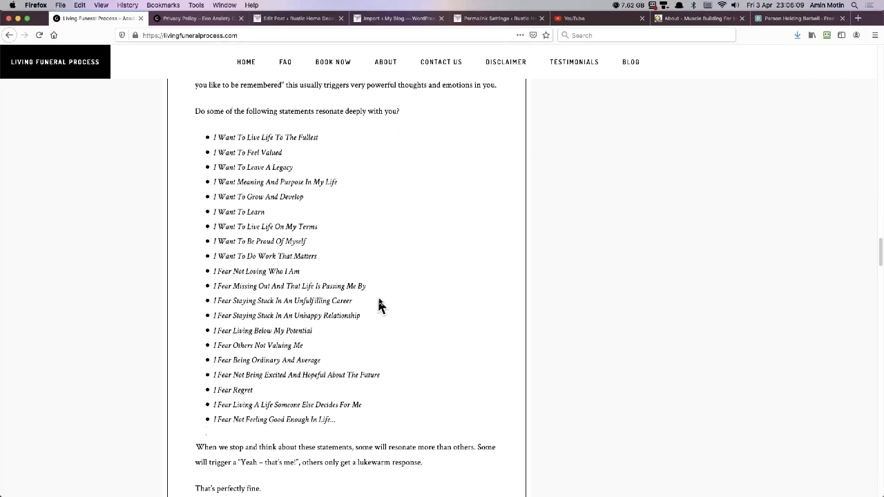
scroll(379, 305, "down", 1)
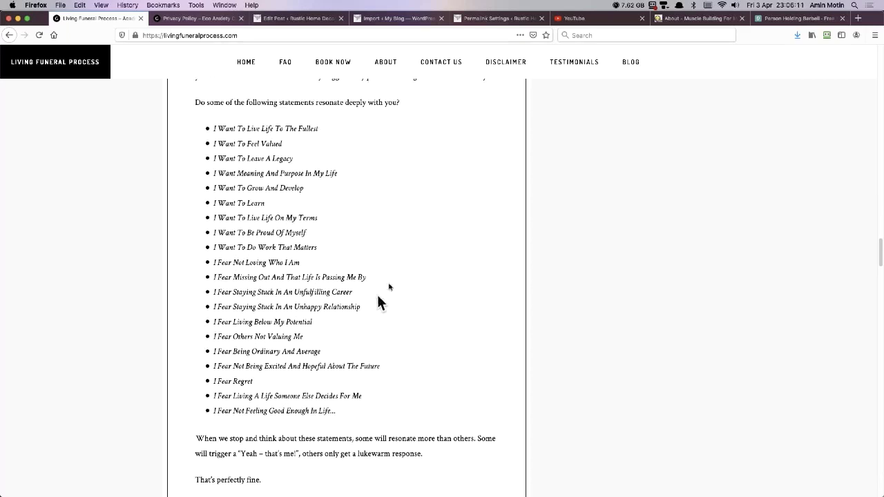
Open the Testimonials page and examine the first review, its AirBnB source link and its accompanying photo
left_click(566, 69)
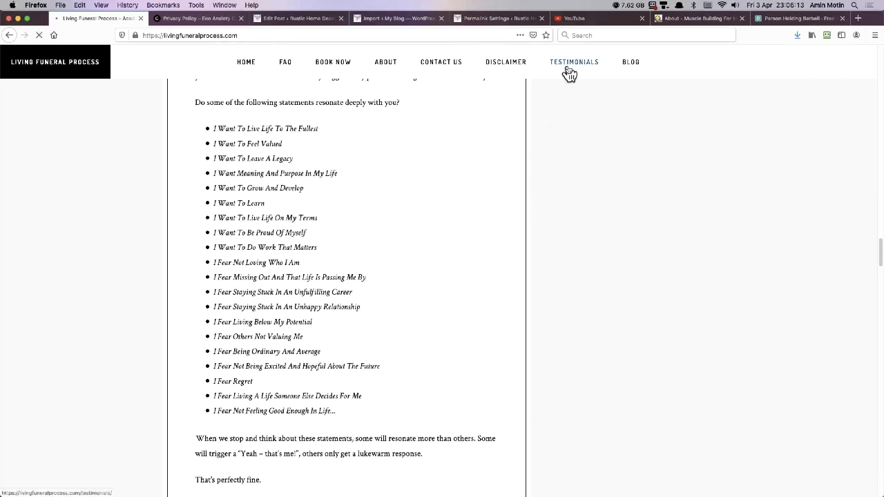
scroll(439, 216, "down", 2)
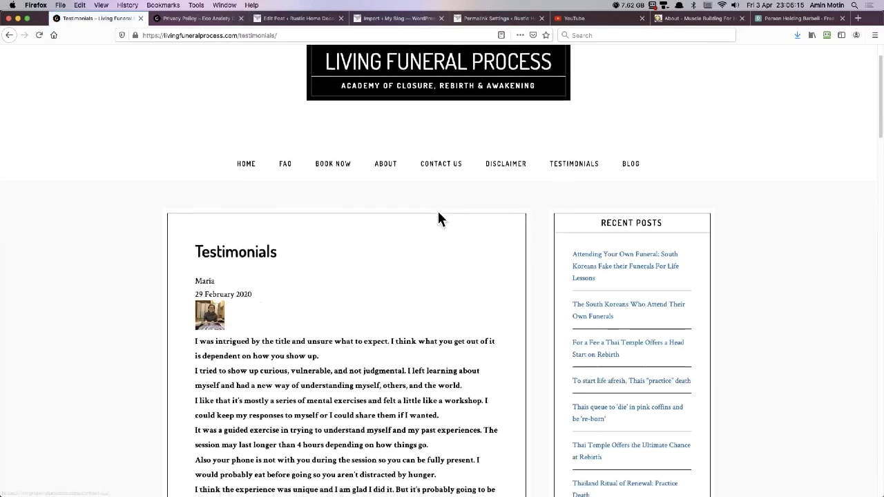
scroll(438, 219, "down", 2)
scroll(439, 219, "down", 2)
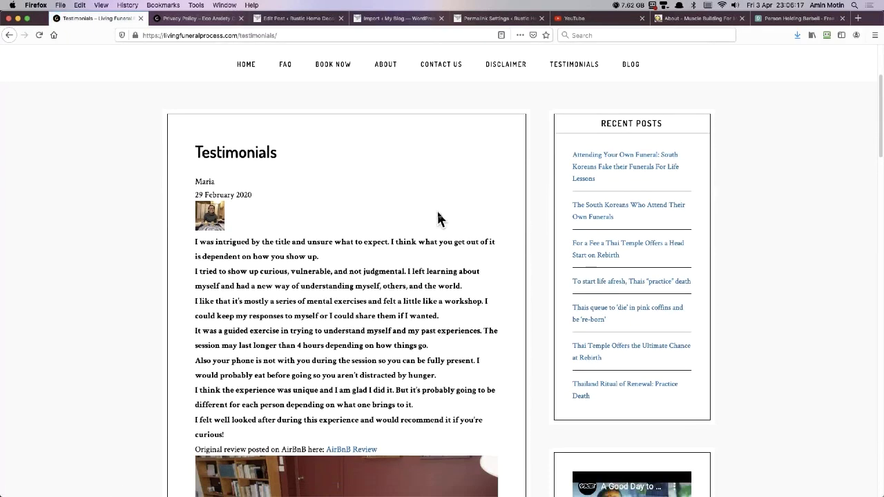
scroll(438, 219, "down", 2)
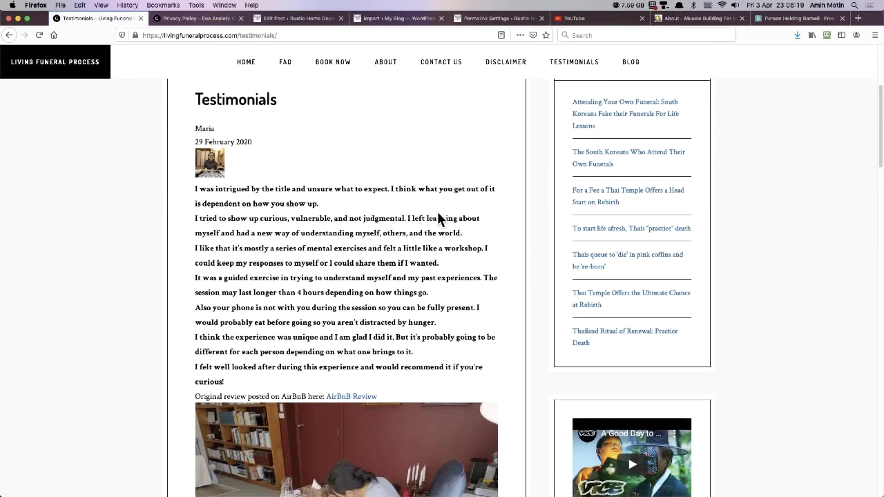
scroll(437, 212, "down", 8)
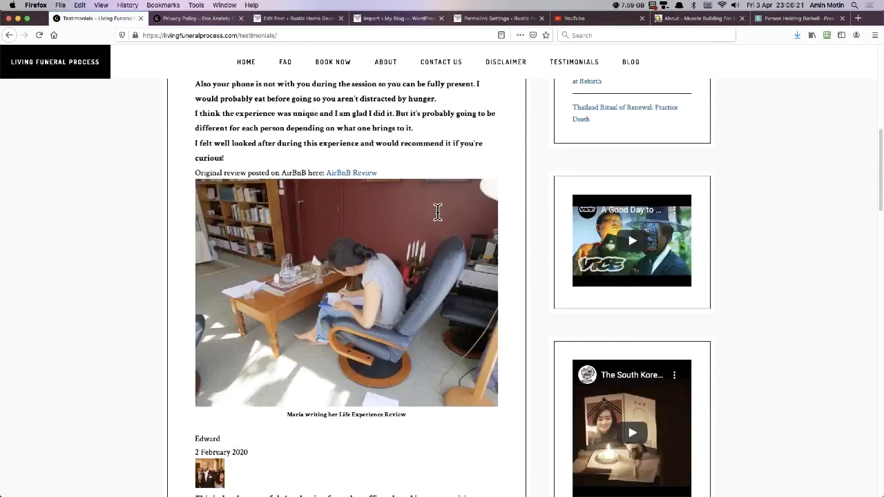
scroll(437, 211, "down", 1)
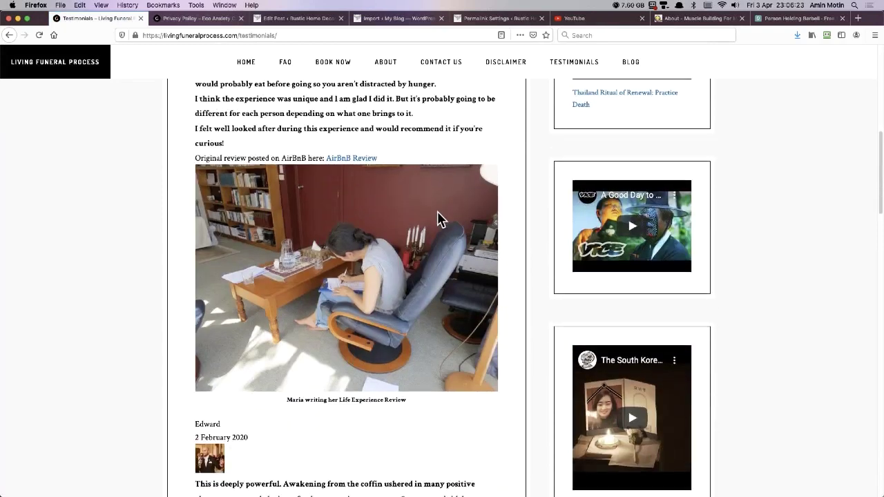
scroll(439, 219, "down", 1)
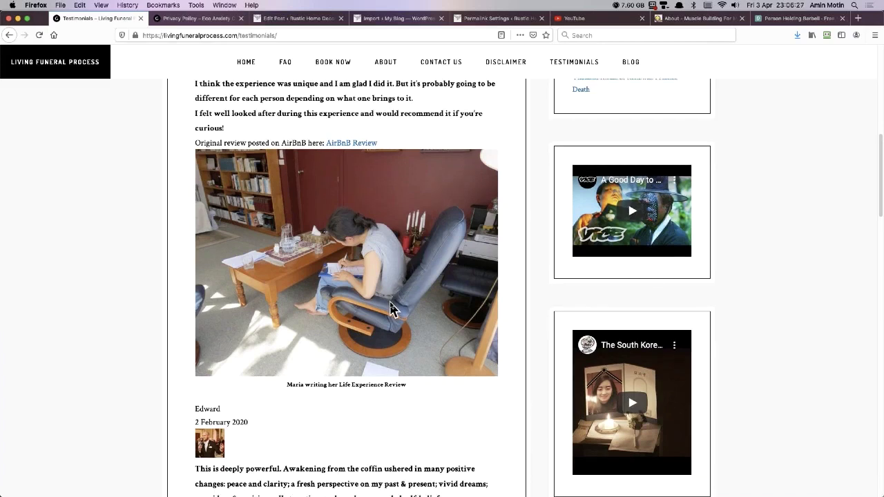
scroll(390, 309, "down", 1)
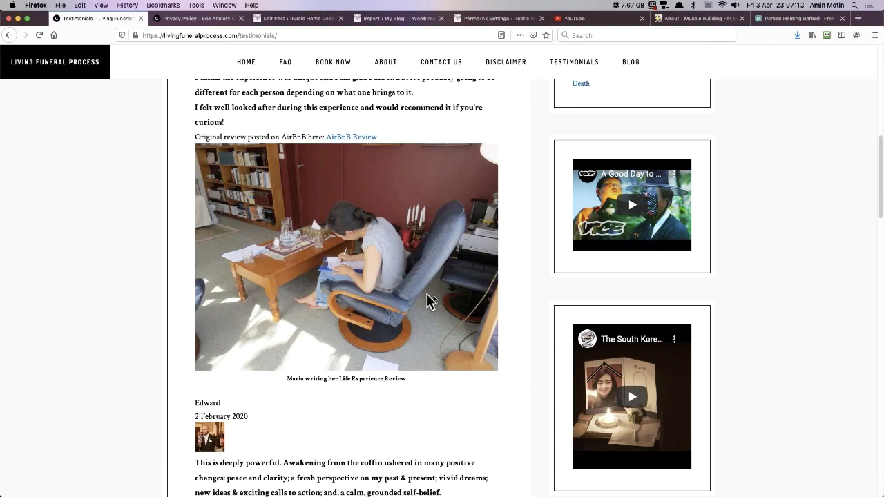
scroll(434, 302, "down", 1)
scroll(434, 301, "down", 1)
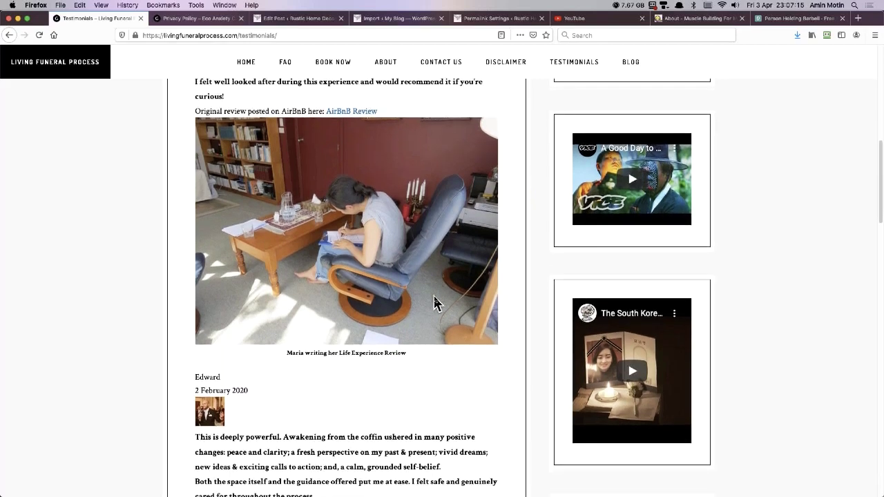
scroll(434, 302, "up", 1)
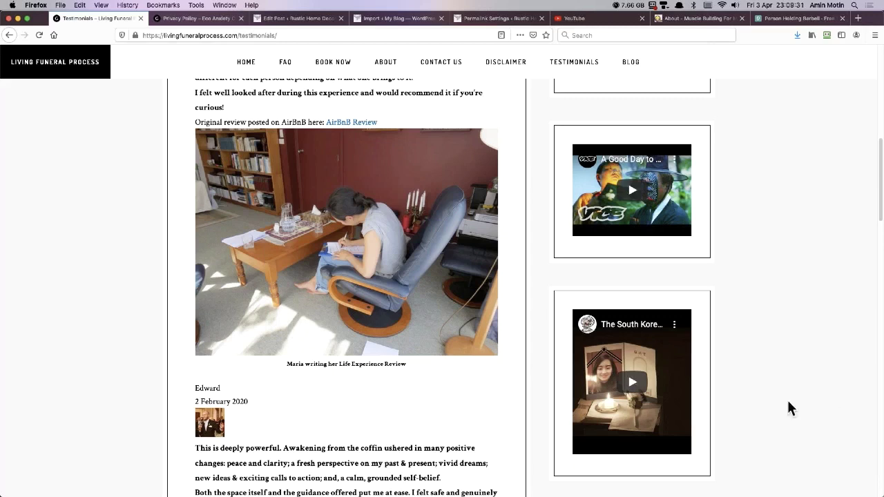
scroll(408, 277, "down", 2)
scroll(393, 278, "up", 1)
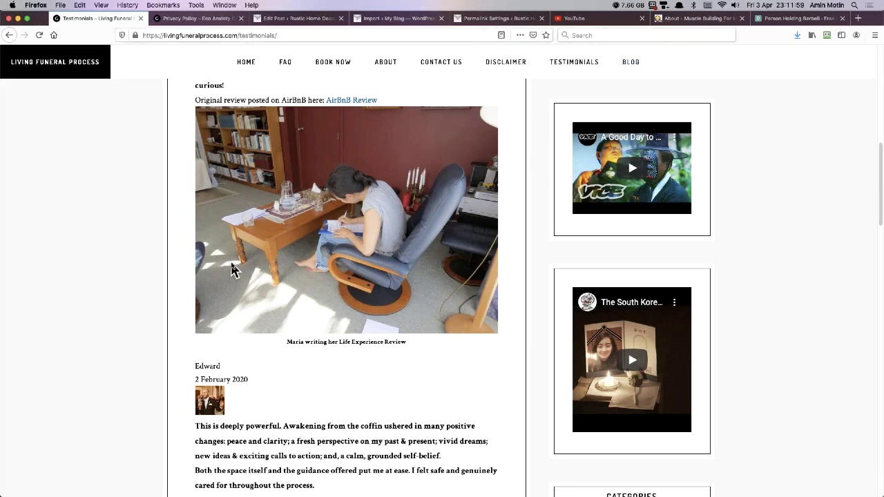
scroll(230, 262, "up", 1)
scroll(232, 263, "up", 1)
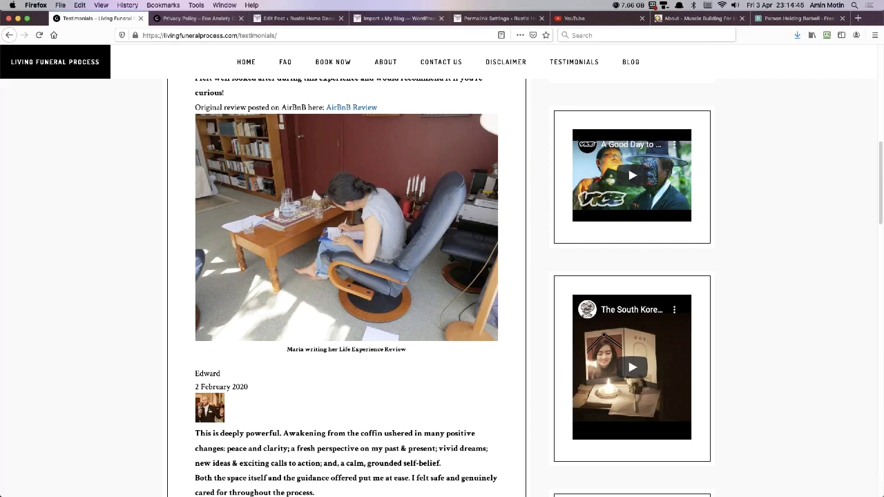
View the testimonial photo of the man holding his certificate on its own, copy the image, and return to the Testimonials page
scroll(379, 232, "down", 5)
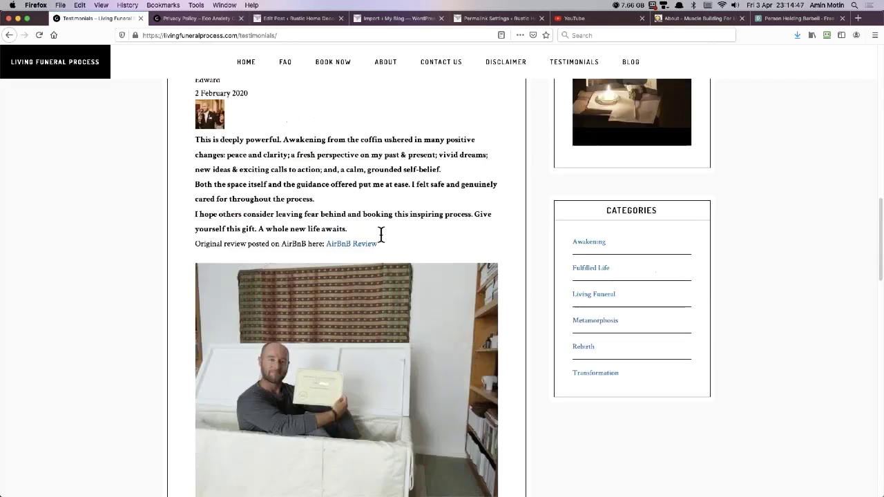
scroll(382, 242, "down", 1)
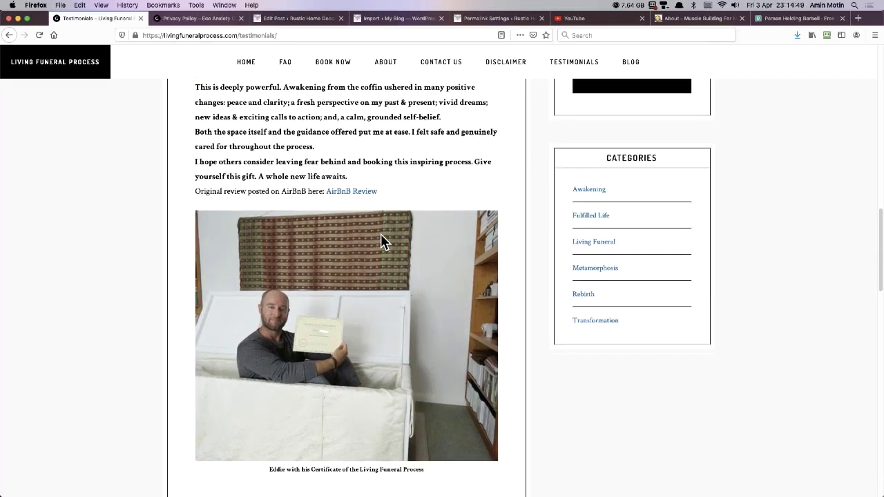
scroll(382, 241, "down", 2)
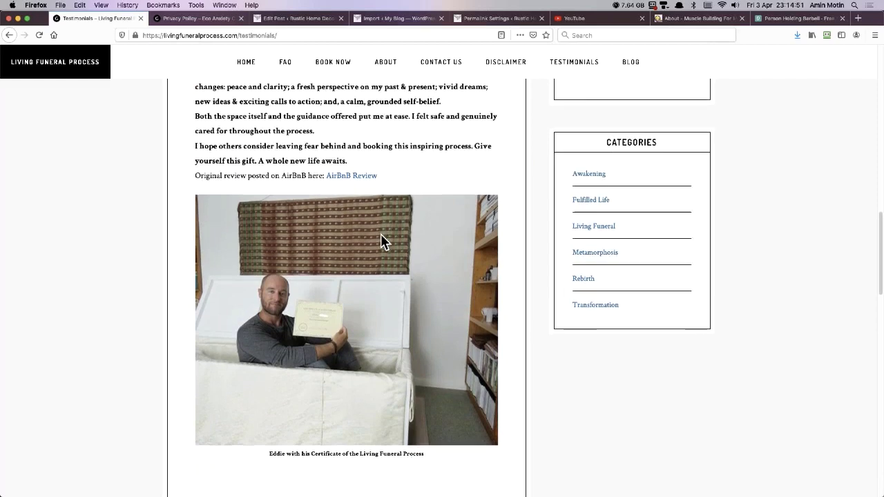
right_click(347, 276)
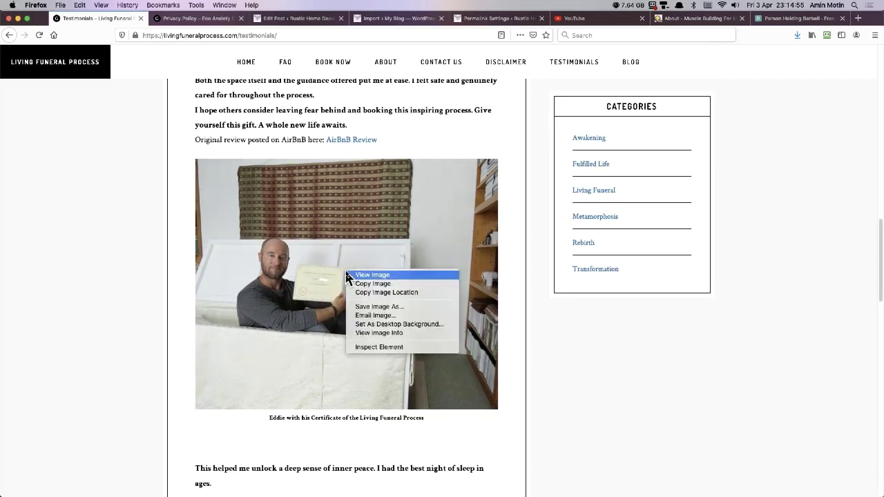
left_click(356, 276)
right_click(360, 260)
left_click(381, 268)
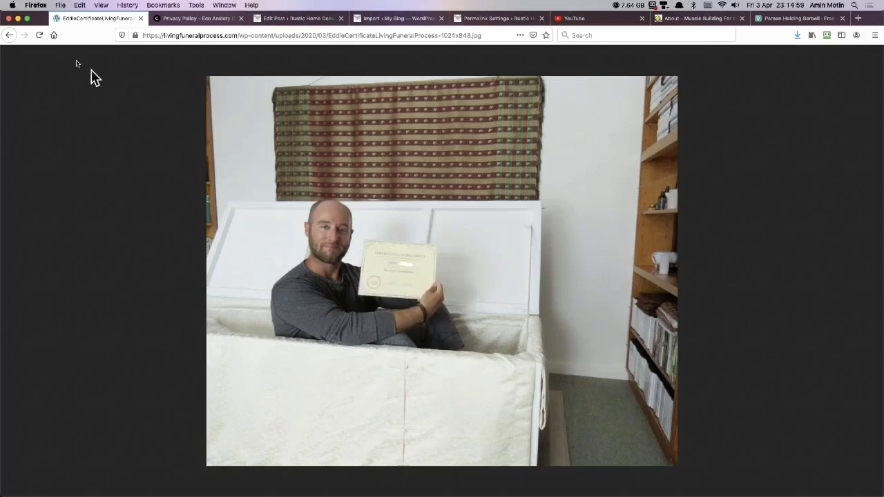
left_click(10, 35)
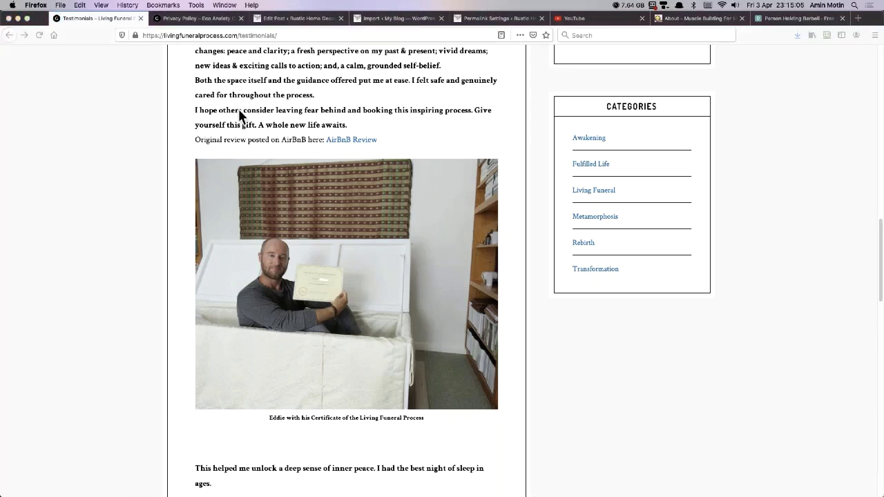
Launch Affinity Photo, looking over the remaining testimonials while it loads
key("super+space")
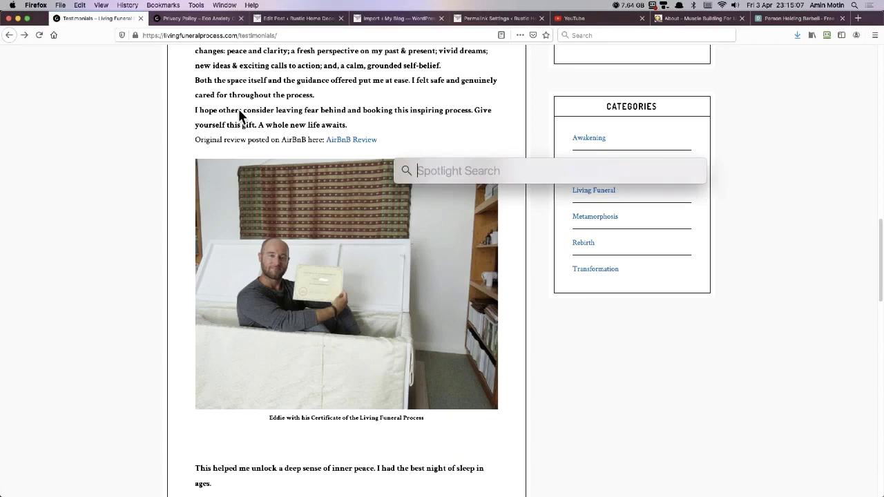
type("affini")
key("Return")
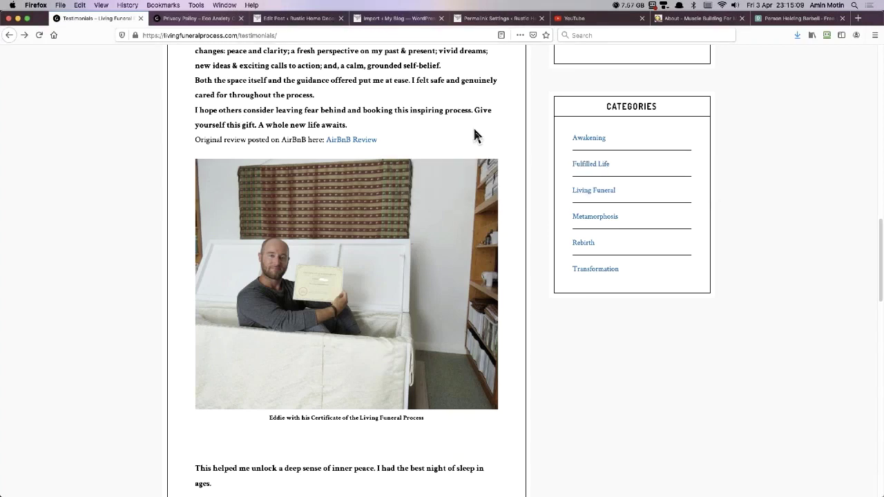
scroll(385, 199, "down", 1)
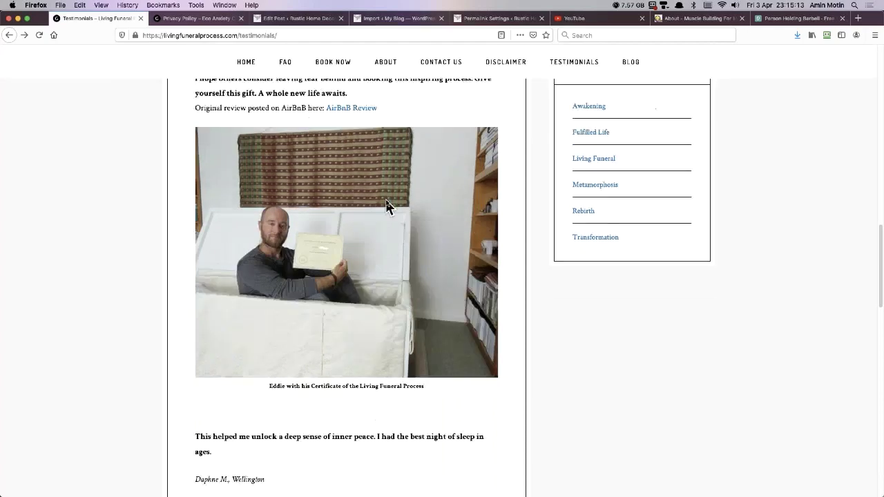
scroll(385, 198, "down", 15)
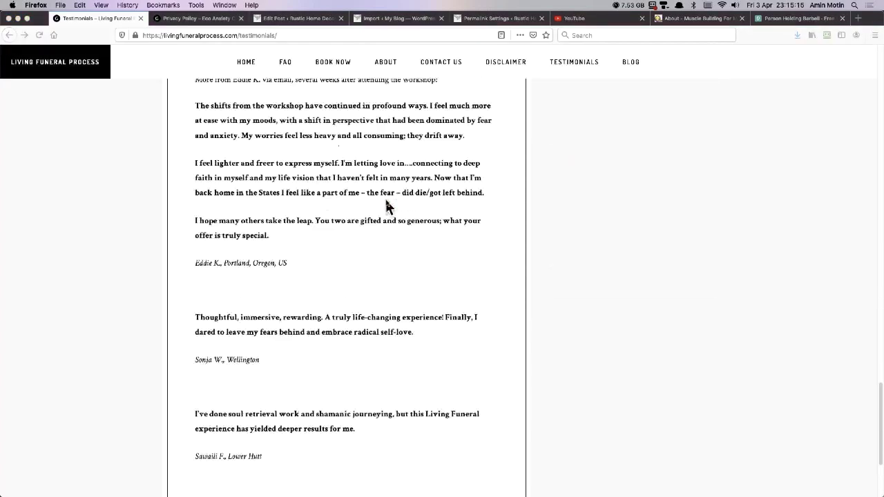
scroll(386, 199, "up", 10)
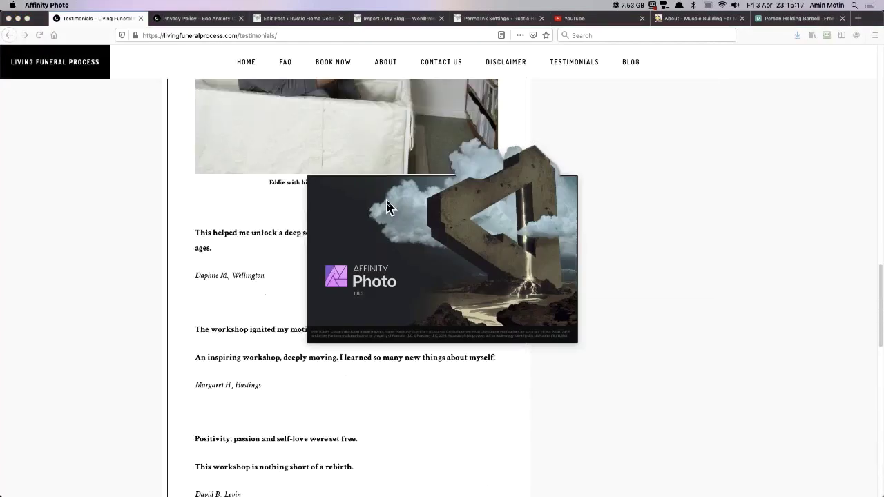
scroll(241, 217, "up", 3)
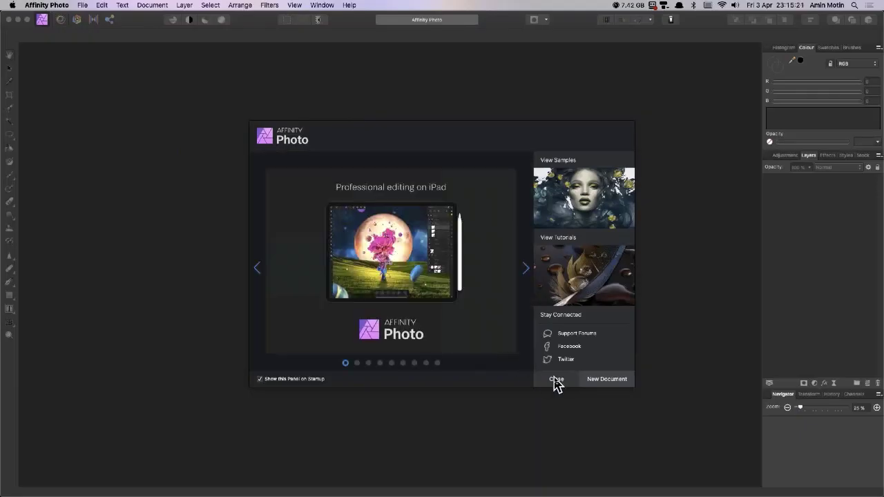
Dismiss the welcome panel and try to create a new document from the copied image on the clipboard
left_click(556, 379)
left_click(83, 6)
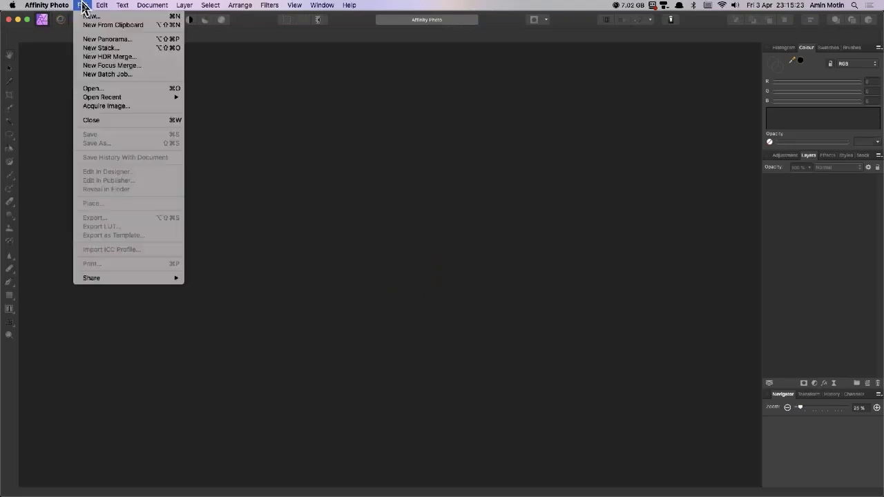
left_click(96, 25)
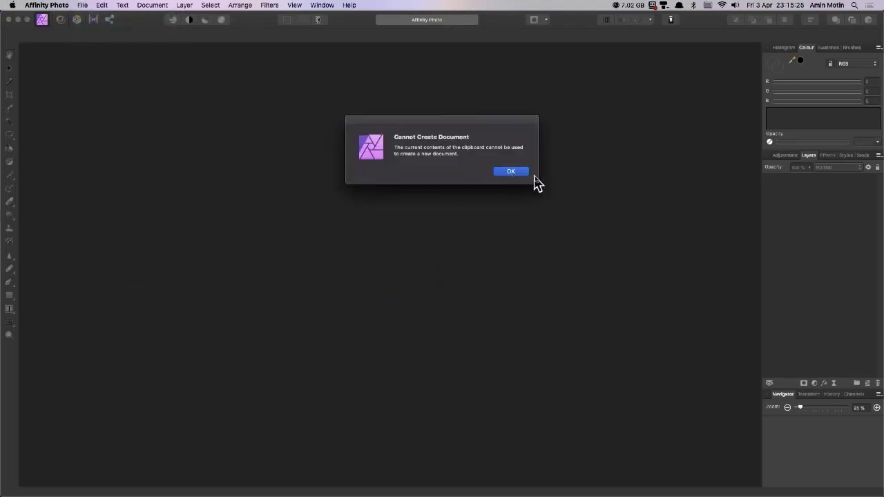
left_click(513, 172)
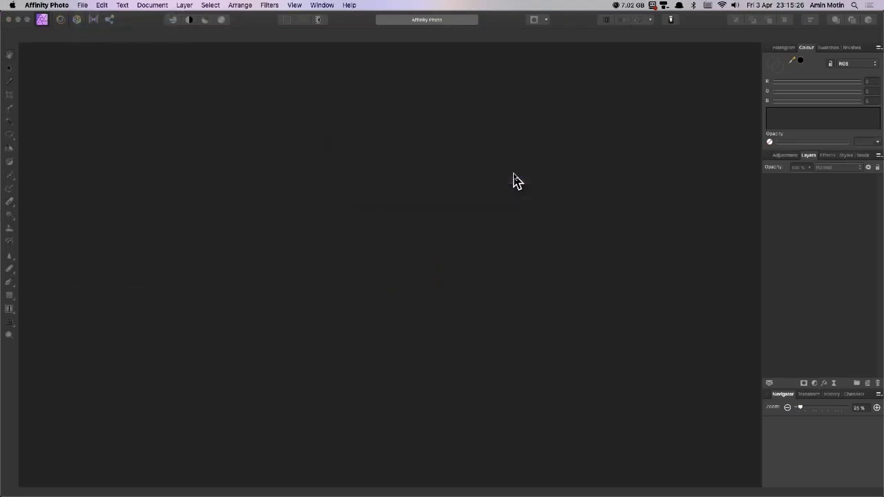
Return to the Testimonials page in Firefox, save the photo of the man holding his certificate, and open it in Affinity Photo
left_click(231, 5)
left_click(385, 6)
key("ctrl+Left")
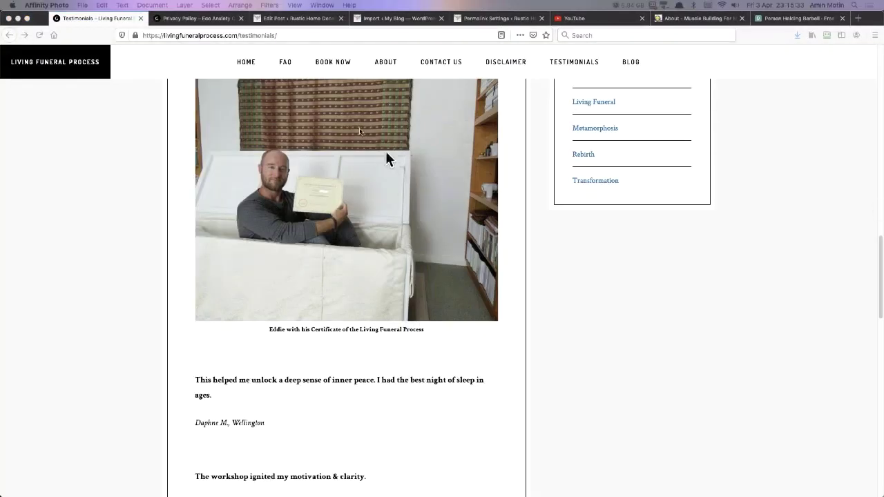
right_click(345, 152)
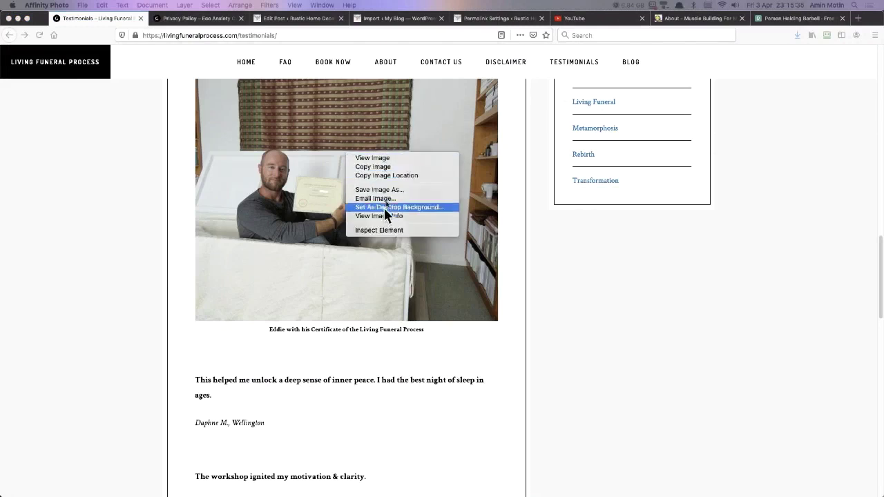
left_click(425, 191)
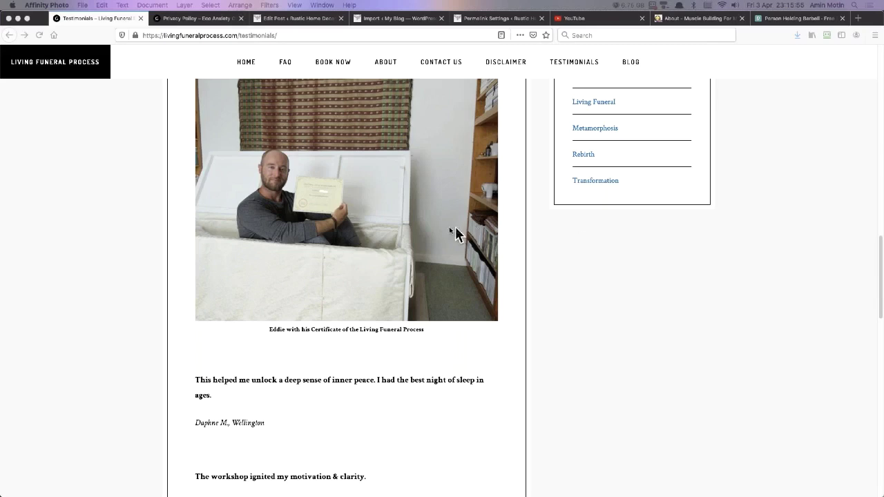
left_click(353, 240)
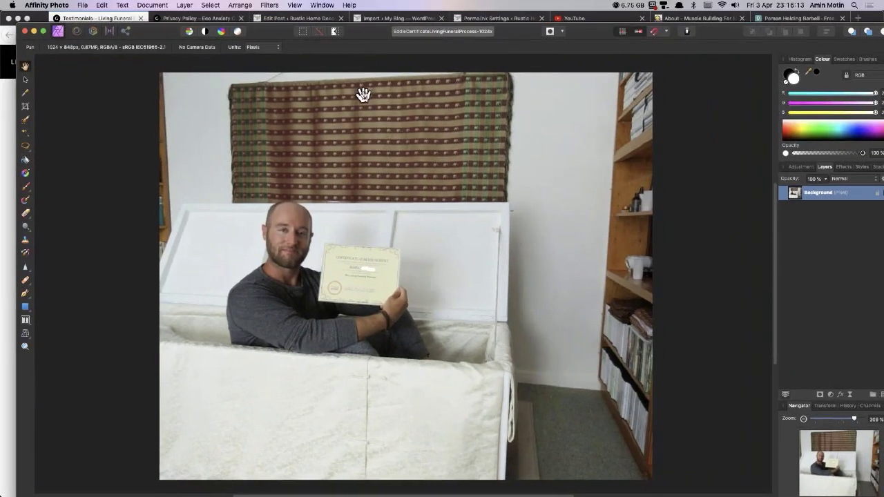
Crop the photo on all four sides to about 677 × 453 px, framing the man and his certificate
key("c")
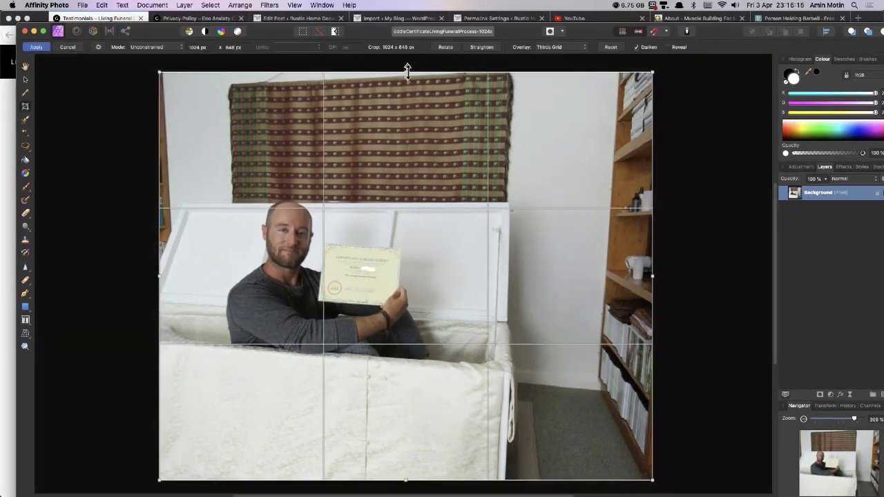
left_click_drag(407, 73, 408, 163)
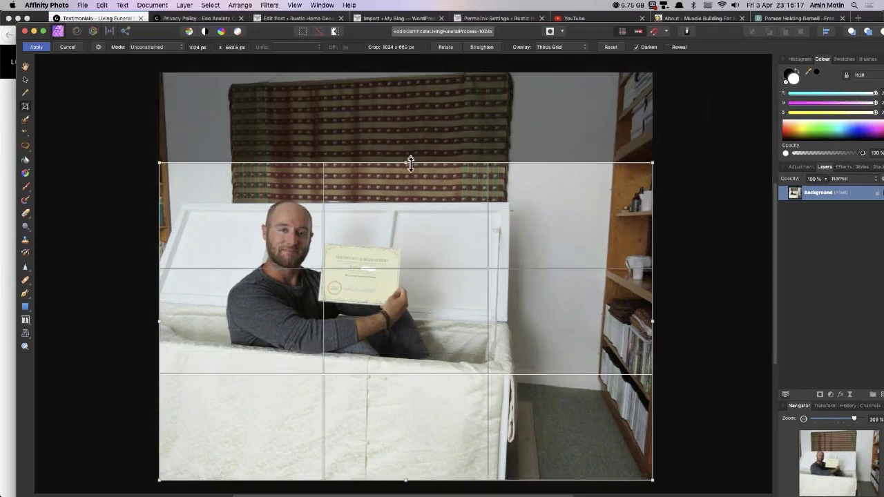
left_click_drag(652, 323, 527, 323)
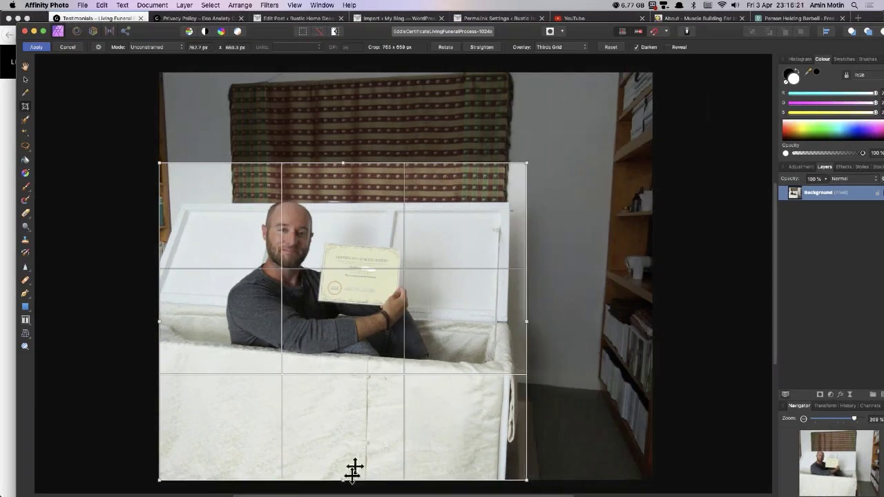
left_click_drag(341, 476, 338, 379)
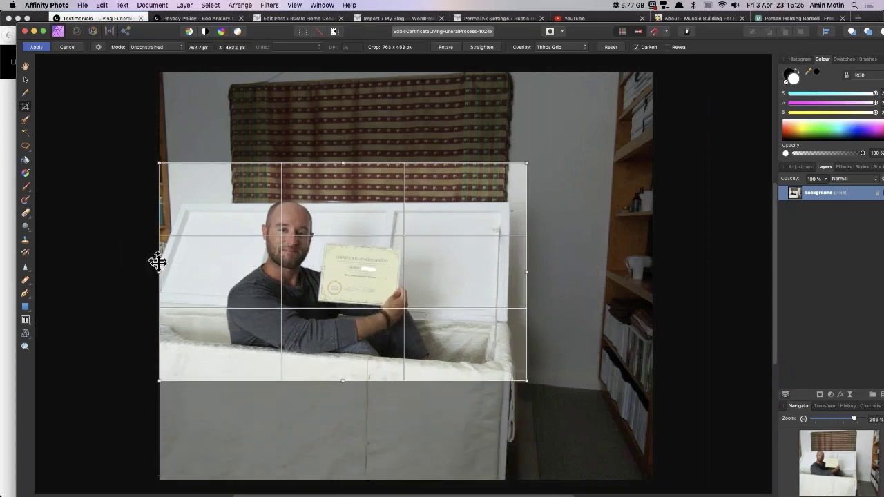
left_click_drag(166, 272, 206, 272)
key("Return")
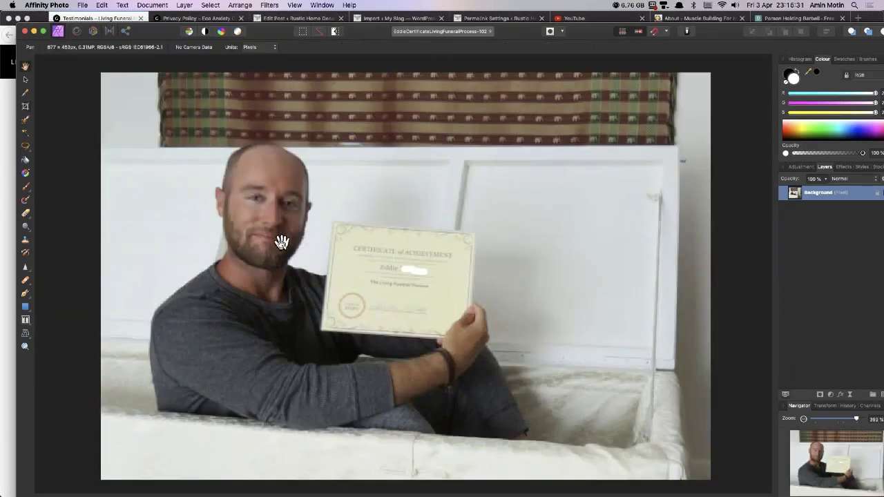
Compare the cropped photo with the original on the Testimonials page in Firefox, and close the Affinity Photo document without saving
left_click(102, 20)
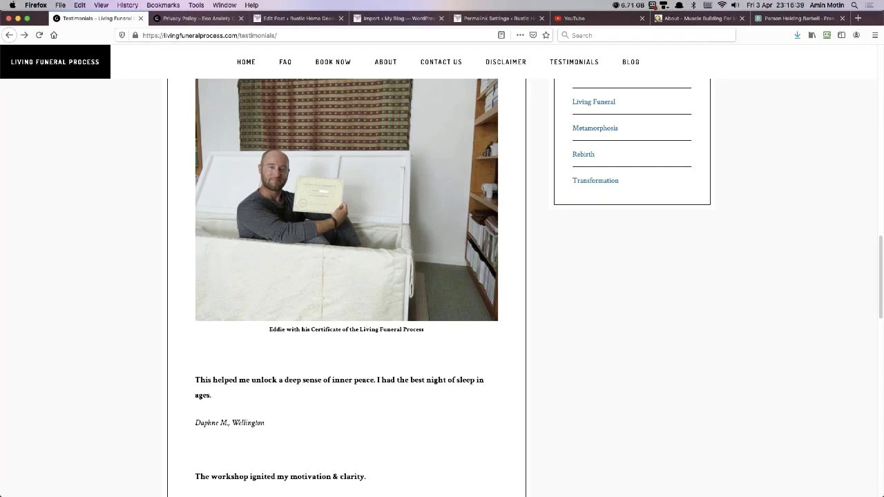
key("super+Tab")
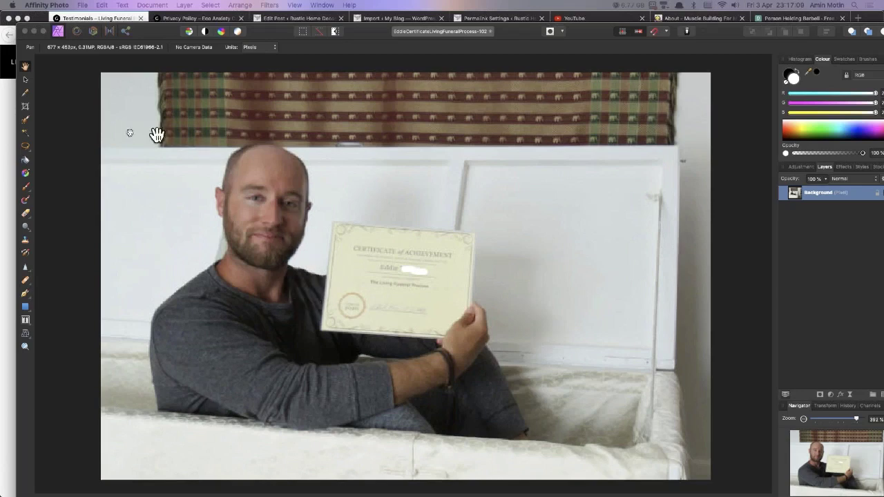
left_click(25, 31)
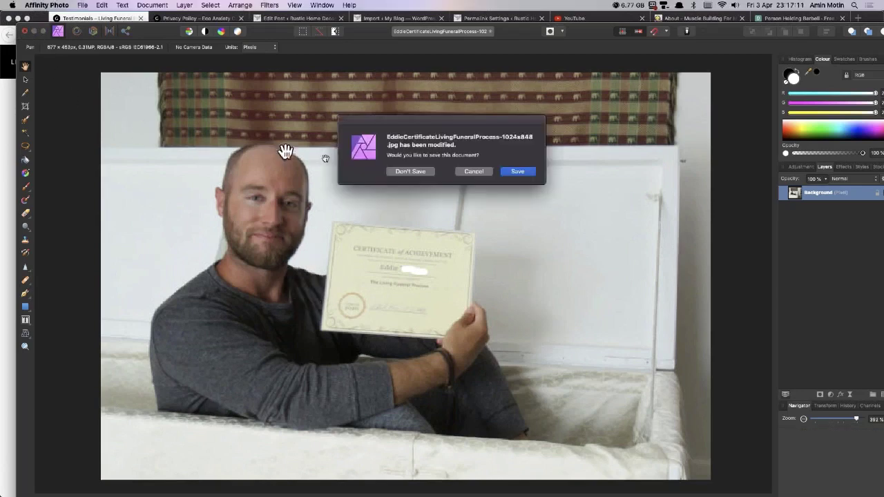
left_click(419, 172)
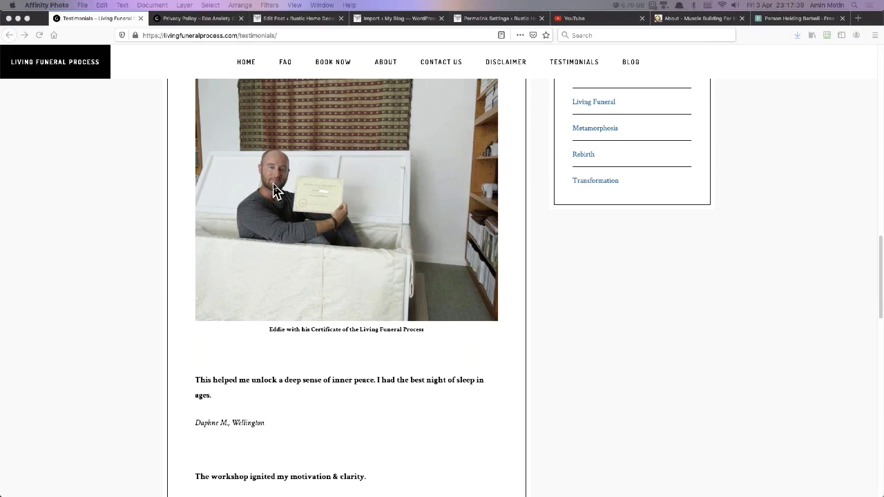
Compare the photo of the woman writing her review with the certificate photo further down the Testimonials page
scroll(294, 268, "up", 10)
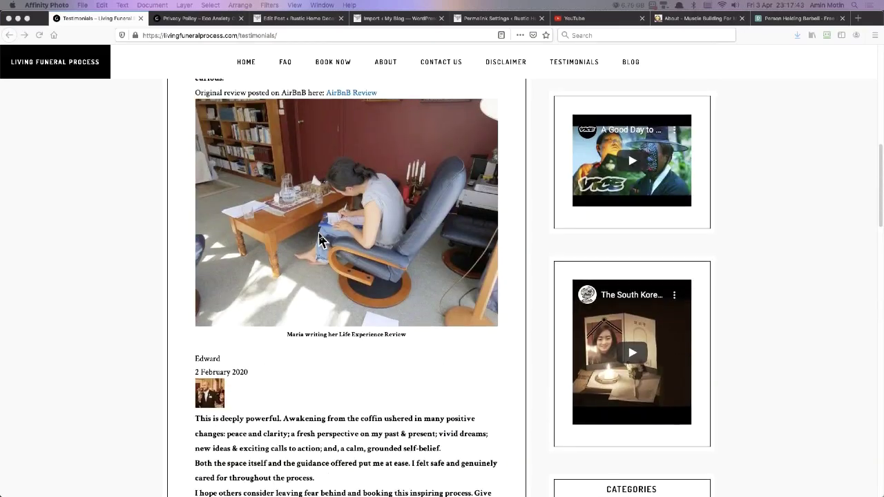
scroll(318, 233, "down", 1)
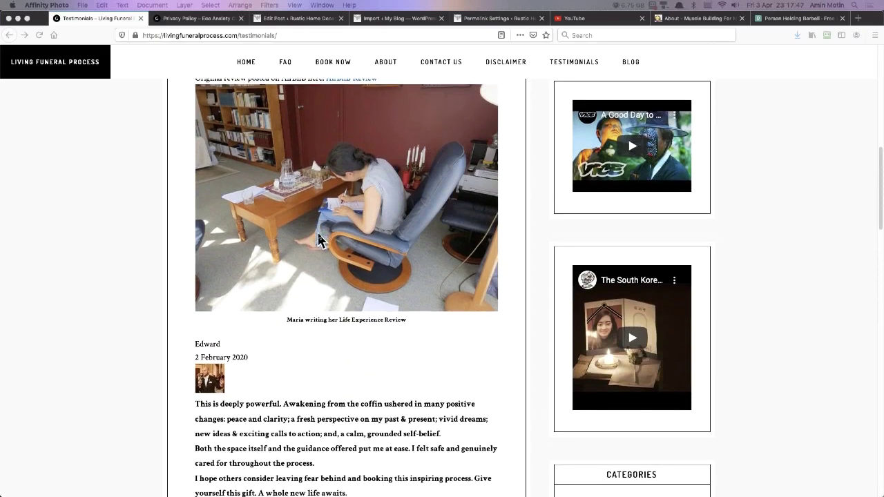
scroll(318, 239, "down", 10)
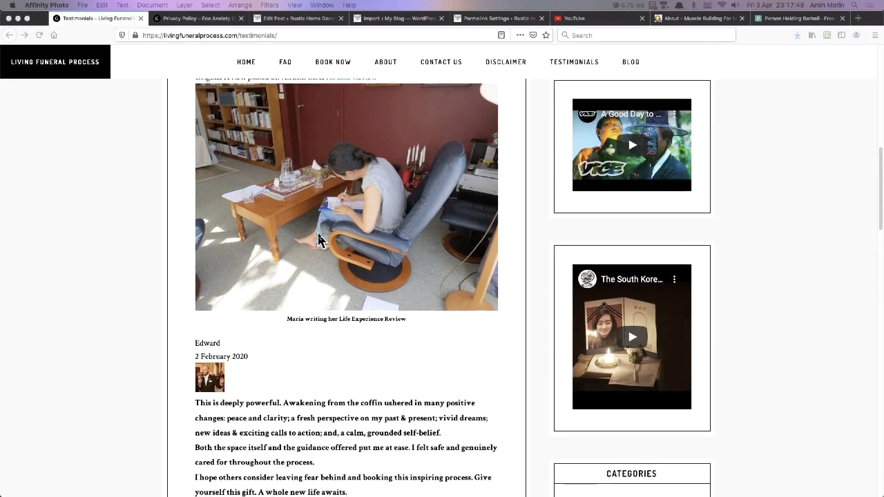
scroll(316, 240, "down", 3)
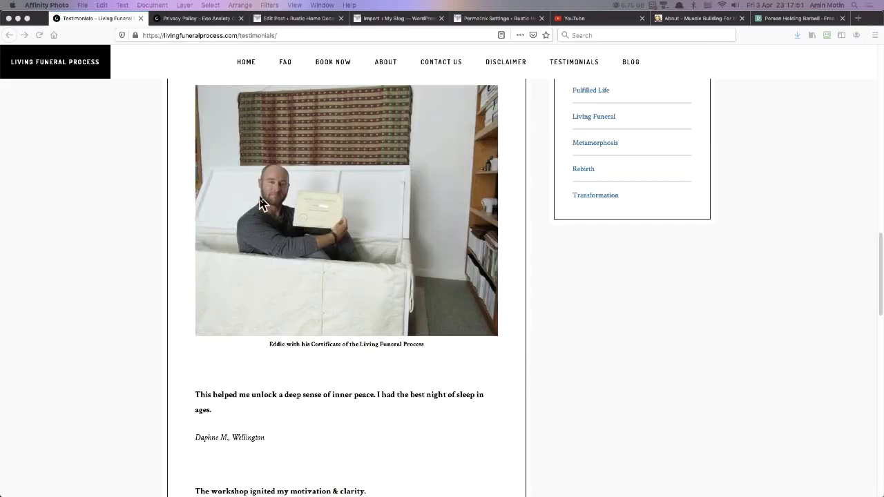